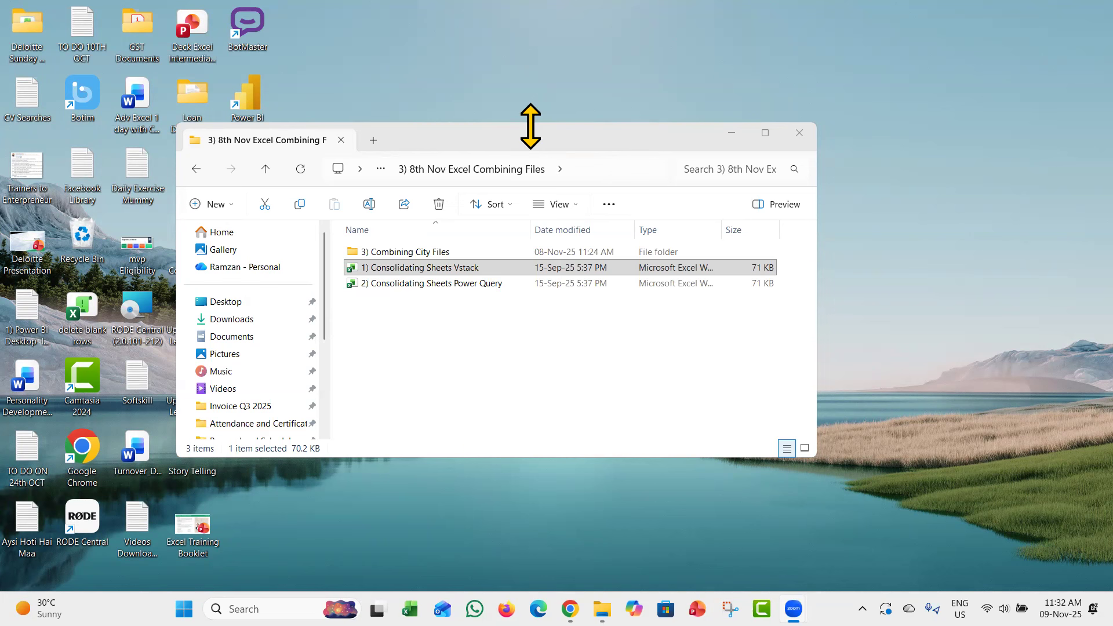
Examine the workbooks inside the "3) Combining City Files" folder, including their modification dates
{"action": "left_click", "coordinate": [426, 267]}
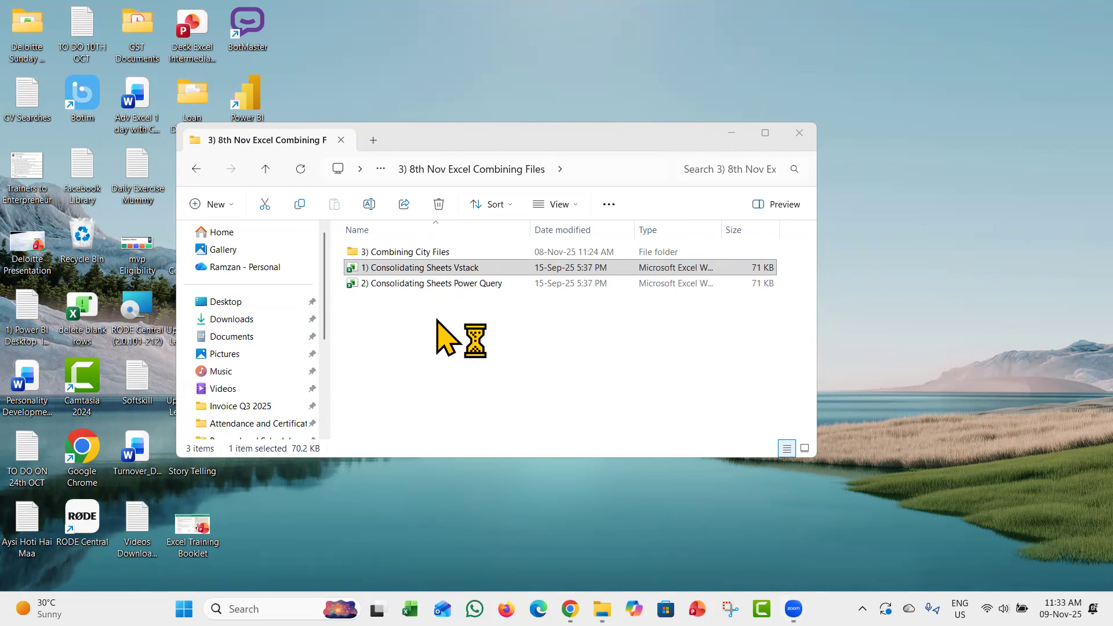
{"action": "left_click", "coordinate": [433, 285]}
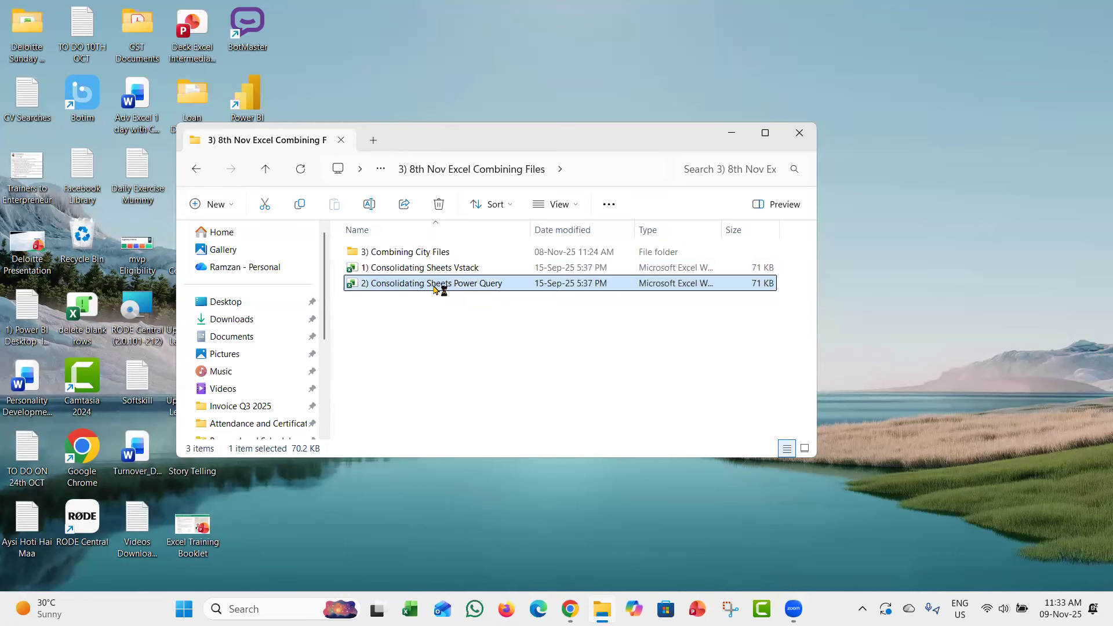
{"action": "double_click", "coordinate": [433, 285]}
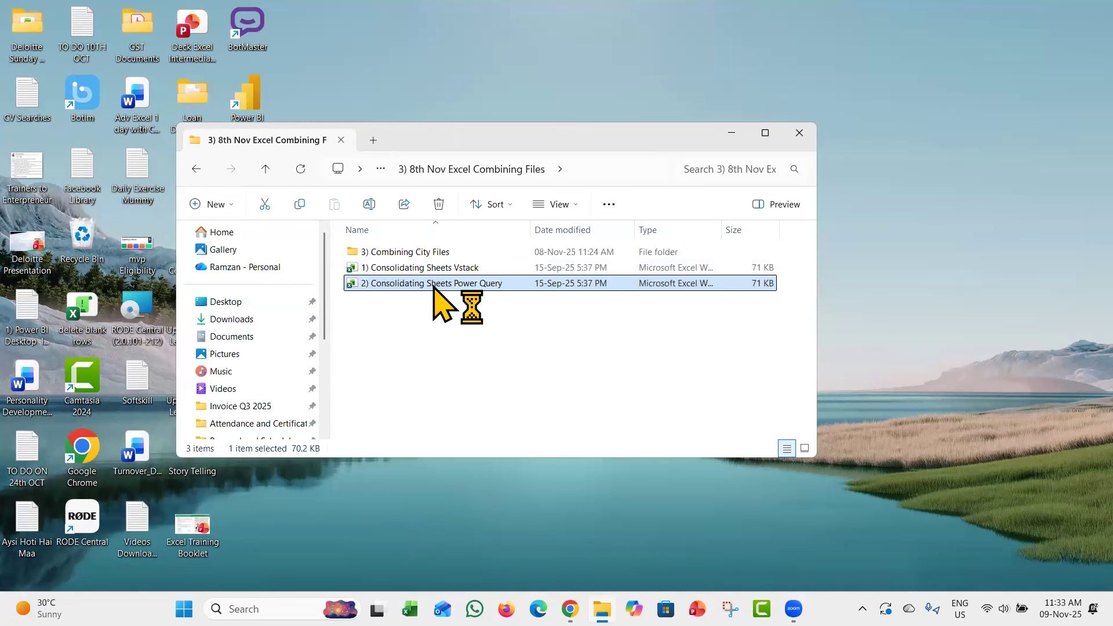
{"action": "double_click", "coordinate": [430, 253]}
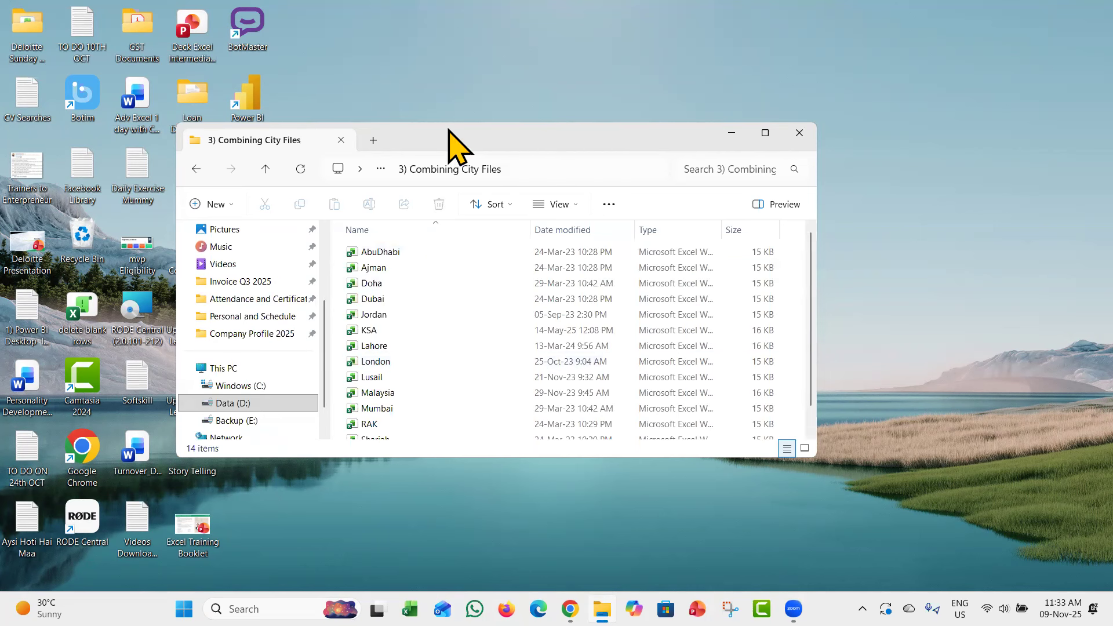
{"action": "left_click_drag", "start_coordinate": [450, 125], "coordinate": [453, 80]}
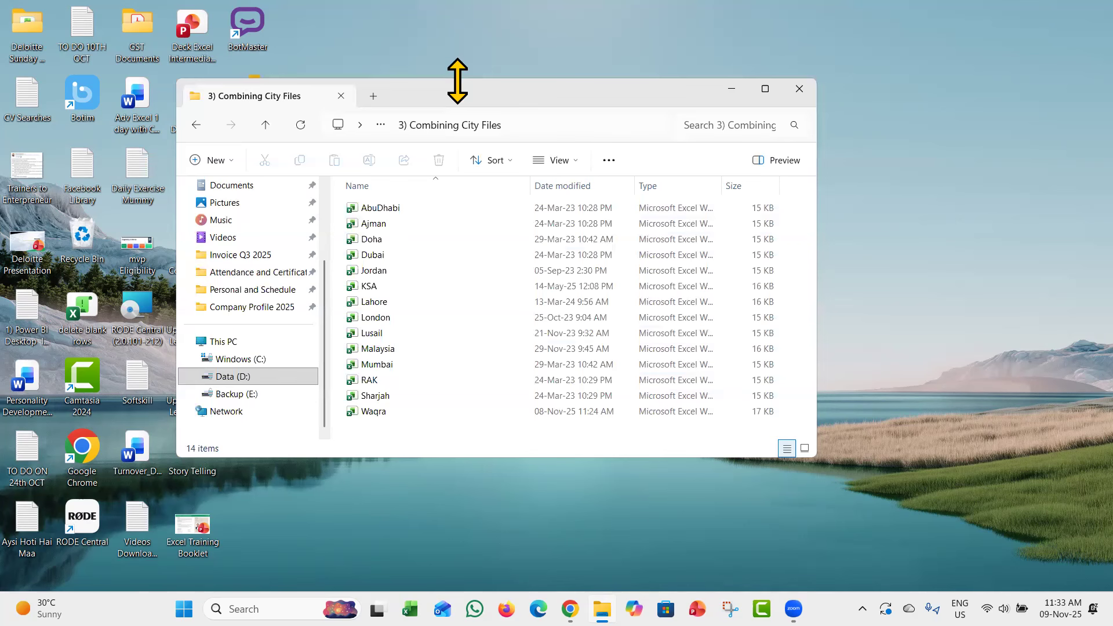
{"action": "left_click_drag", "start_coordinate": [529, 185], "coordinate": [470, 212]}
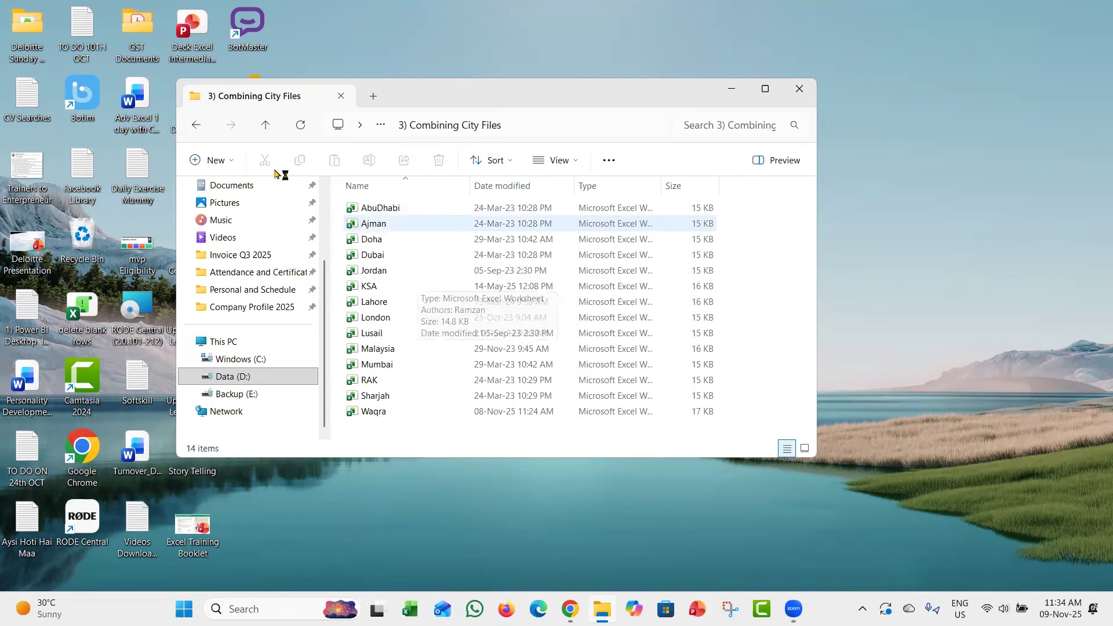
Return to the "3) 8th Nov Excel Combining Files" folder and open the workbook "1) Consolidating Sheets Vstack"
{"action": "left_click", "coordinate": [194, 127]}
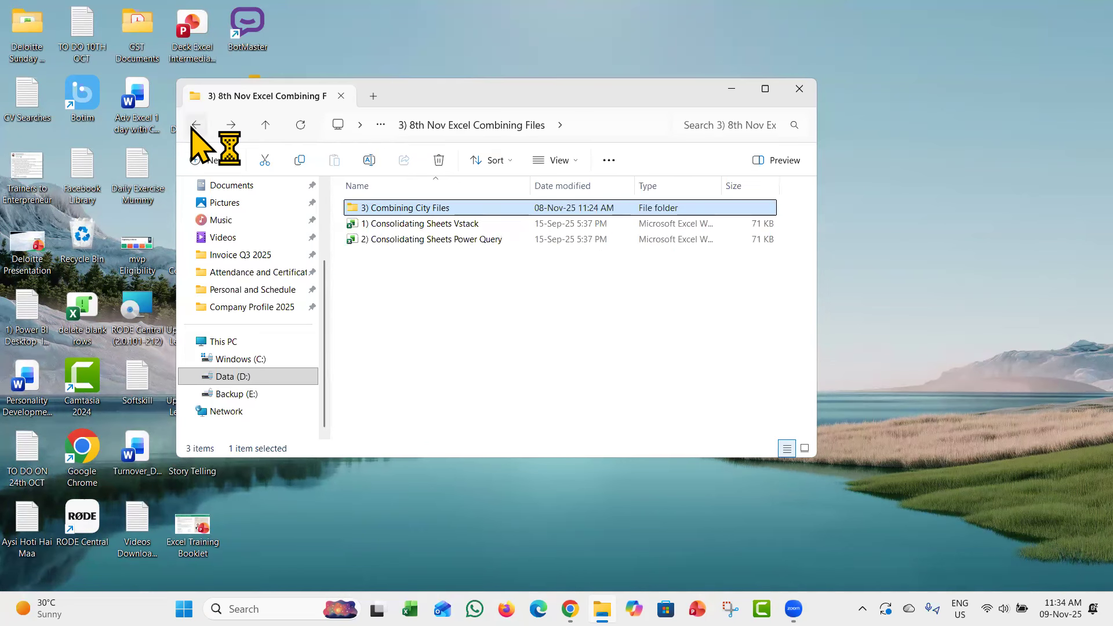
{"action": "left_click", "coordinate": [405, 292]}
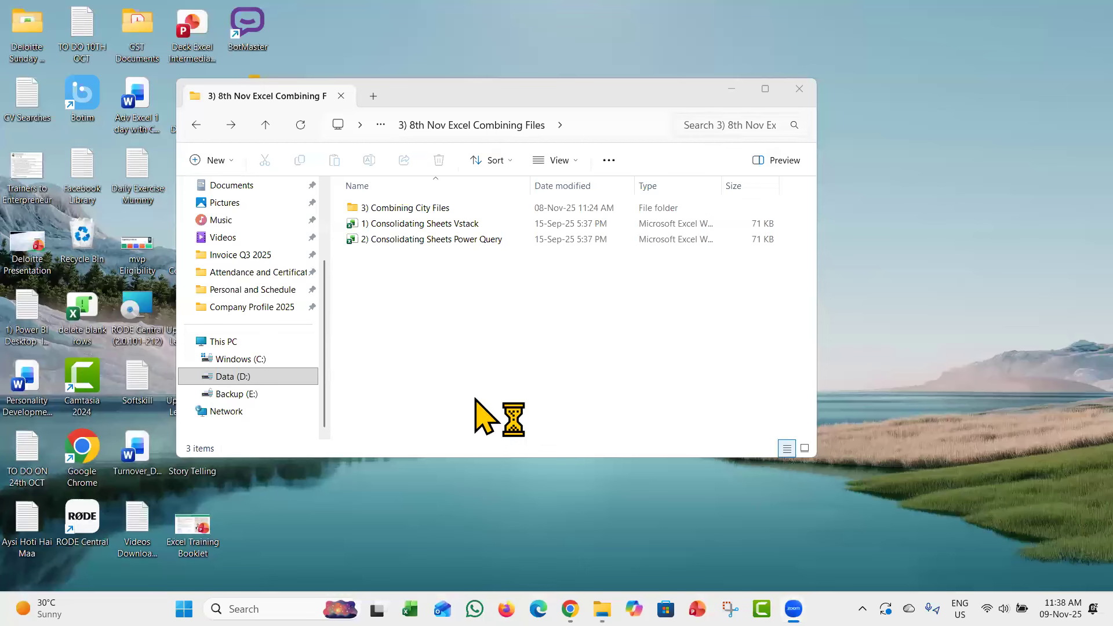
{"action": "left_click", "coordinate": [417, 225]}
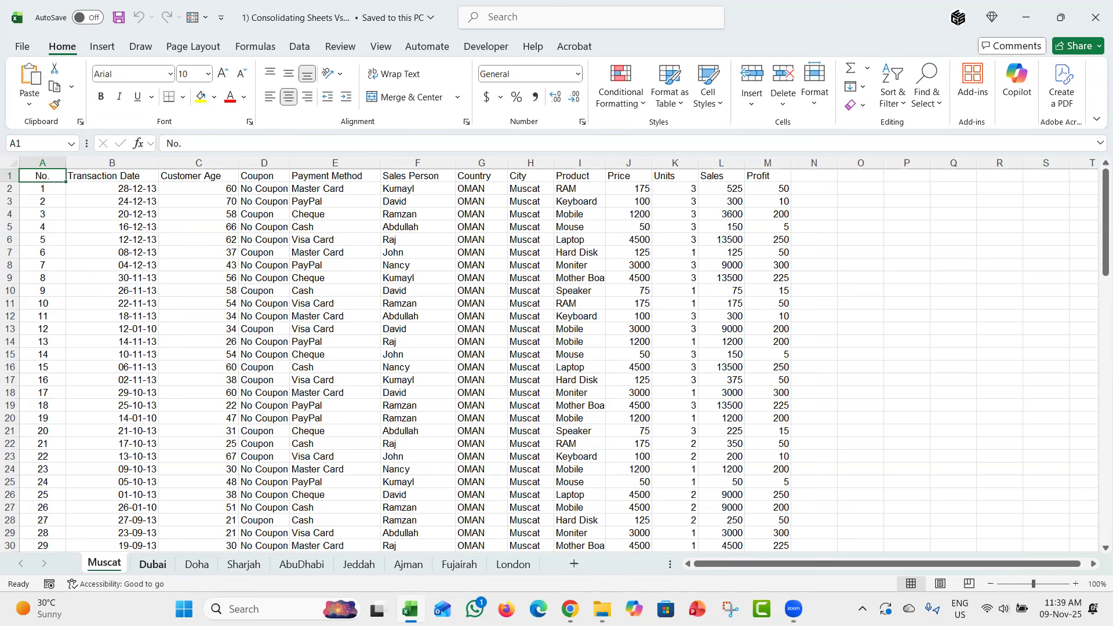
View the Dubai, Doha, Sharjah and AbuDhabi sheets, then return to the Muscat sheet
{"action": "left_click", "coordinate": [153, 564]}
{"action": "left_click", "coordinate": [197, 564]}
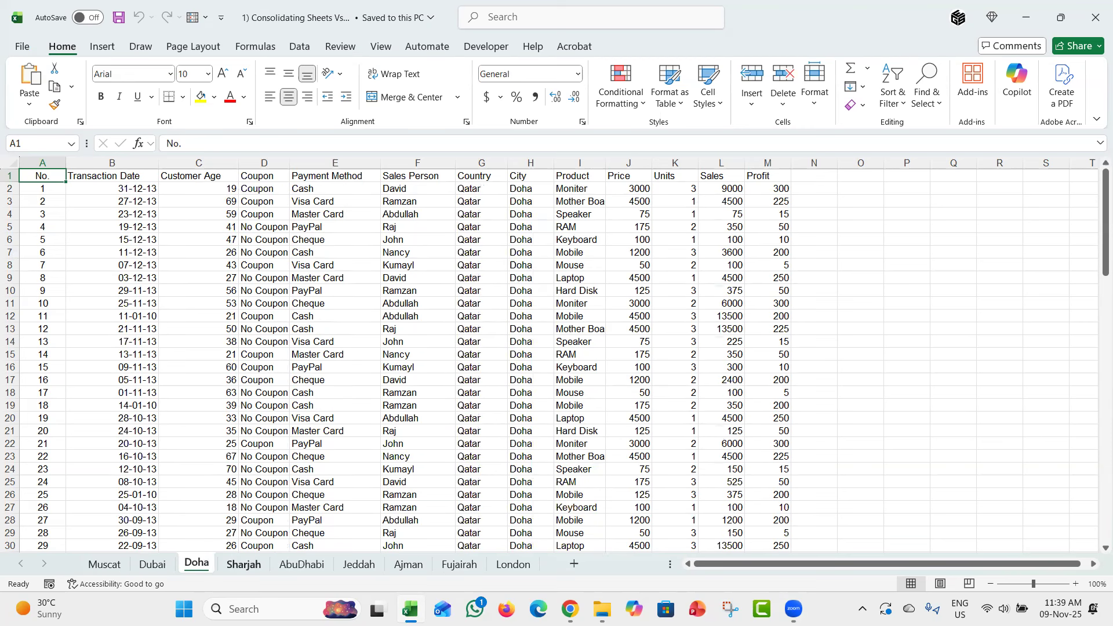
{"action": "left_click", "coordinate": [244, 564]}
{"action": "left_click", "coordinate": [302, 563]}
{"action": "left_click", "coordinate": [104, 564]}
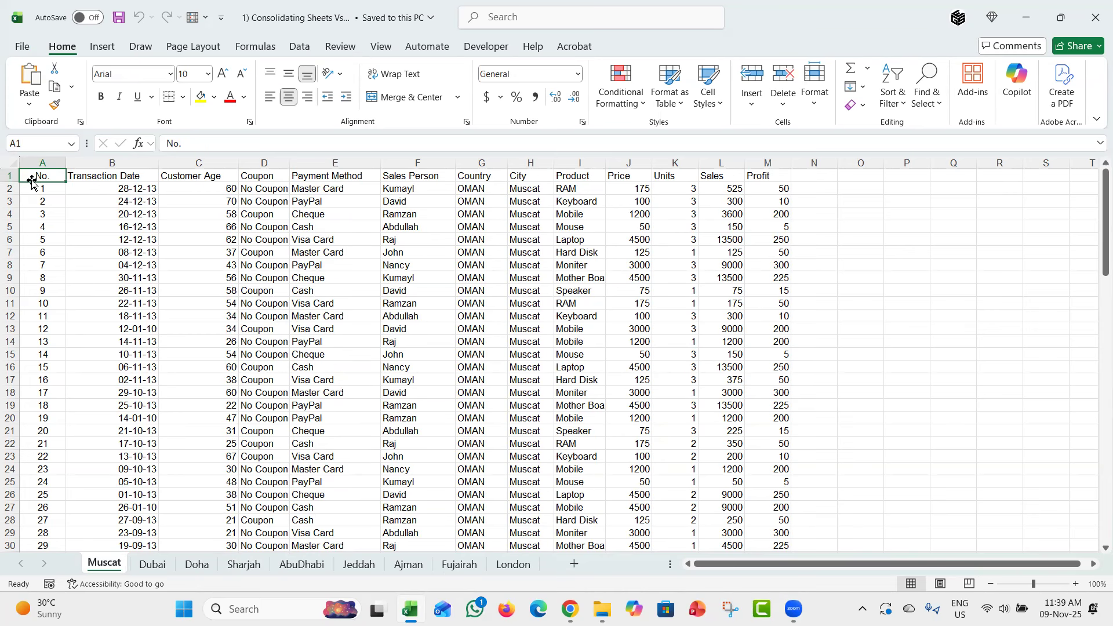
Examine how far the Muscat sheet's records extend by going to the last data row
{"action": "scroll", "coordinate": [32, 181], "scroll_direction": "up", "scroll_amount": 2}
{"action": "key", "text": "ctrl+Down"}
{"action": "key", "text": "Down"}
{"action": "key", "text": "Down"}
{"action": "key", "text": "Down"}
{"action": "key", "text": "Down"}
{"action": "key", "text": "Down"}
{"action": "key", "text": "Down"}
{"action": "key", "text": "Down"}
{"action": "key", "text": "Down"}
{"action": "key", "text": "Down"}
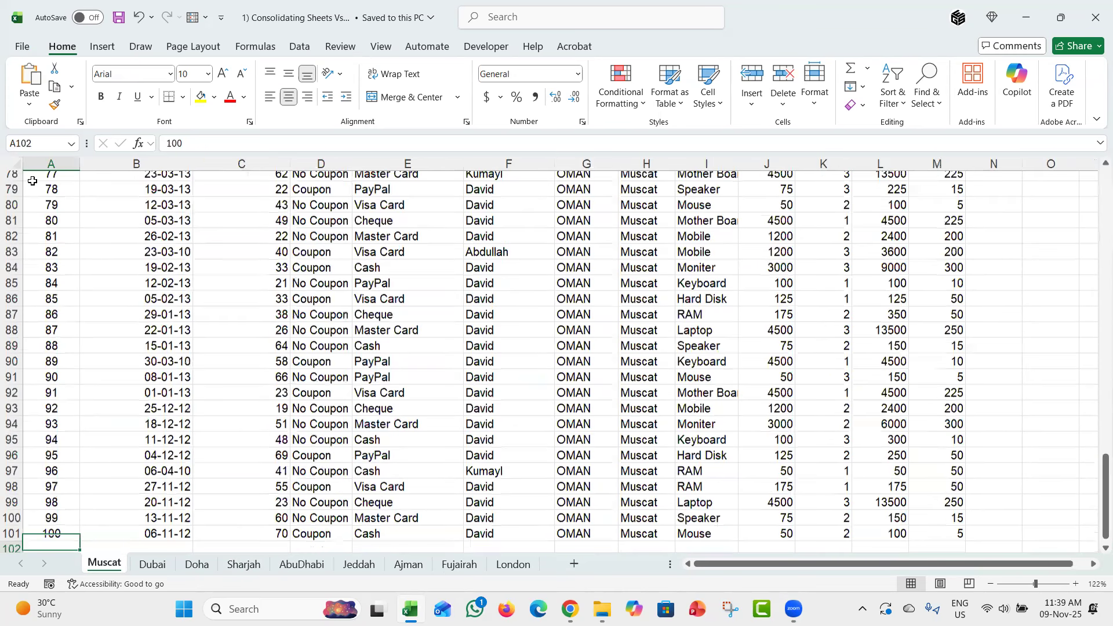
{"action": "key", "text": "Down"}
{"action": "key", "text": "Down"}
{"action": "key", "text": "Down"}
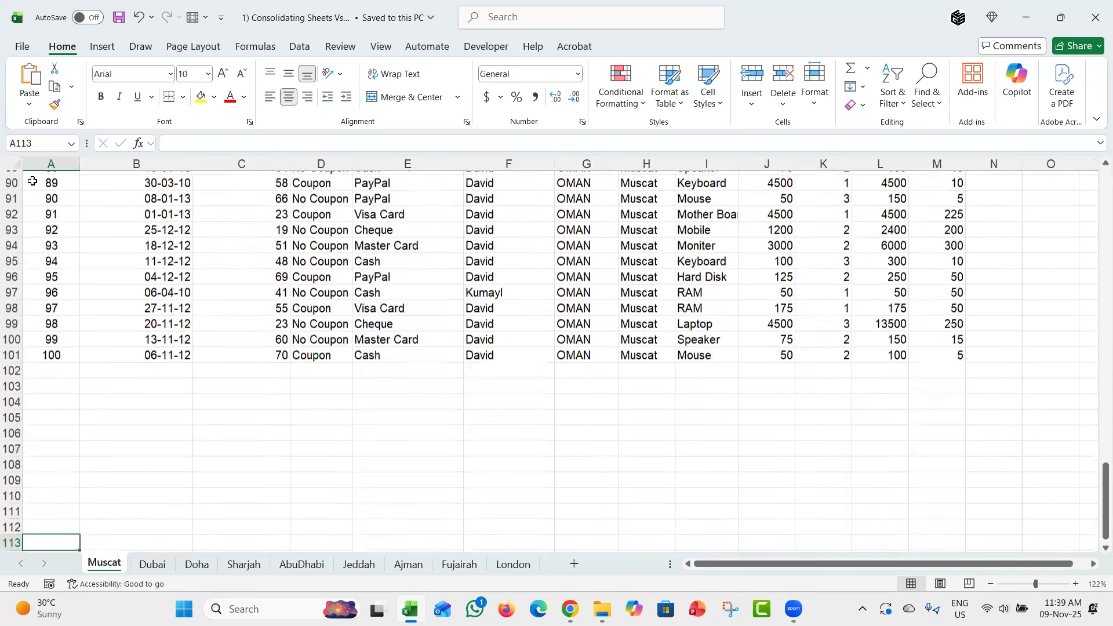
{"action": "key", "text": "ctrl+Up"}
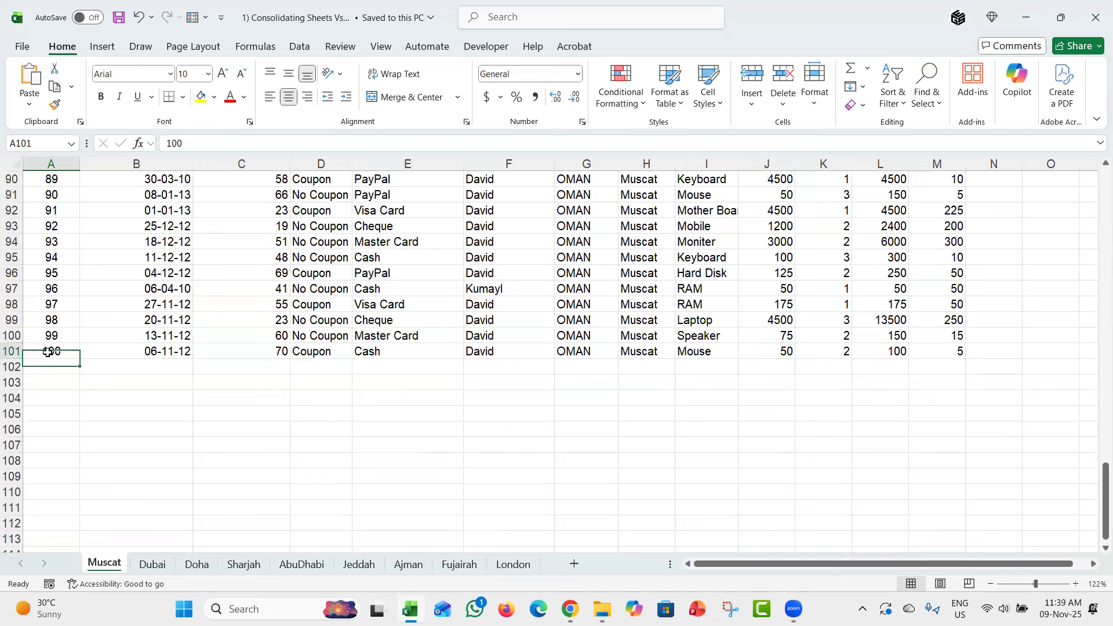
Review the layout of each city sheet from Dubai through London and go back to the Muscat sheet
{"action": "key", "text": "ctrl+Page_Down"}
{"action": "key", "text": "ctrl+Down"}
{"action": "key", "text": "ctrl+Up"}
{"action": "key", "text": "ctrl+Page_Down"}
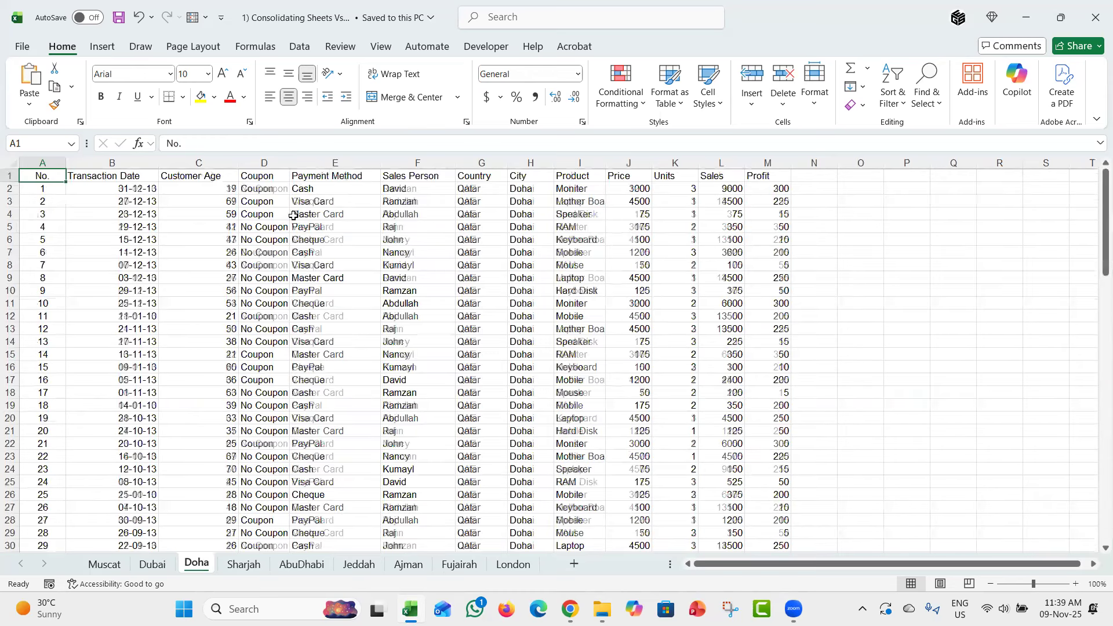
{"action": "scroll", "coordinate": [293, 215], "scroll_direction": "down", "scroll_amount": 2}
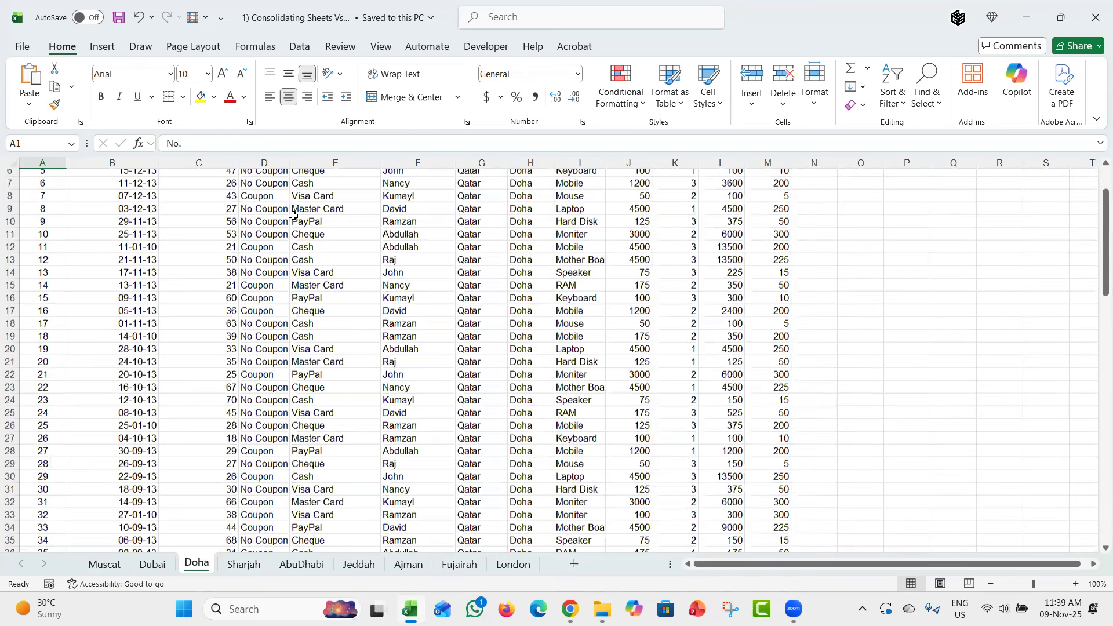
{"action": "key", "text": "ctrl+Page_Down"}
{"action": "key", "text": "ctrl+Page_Down"}
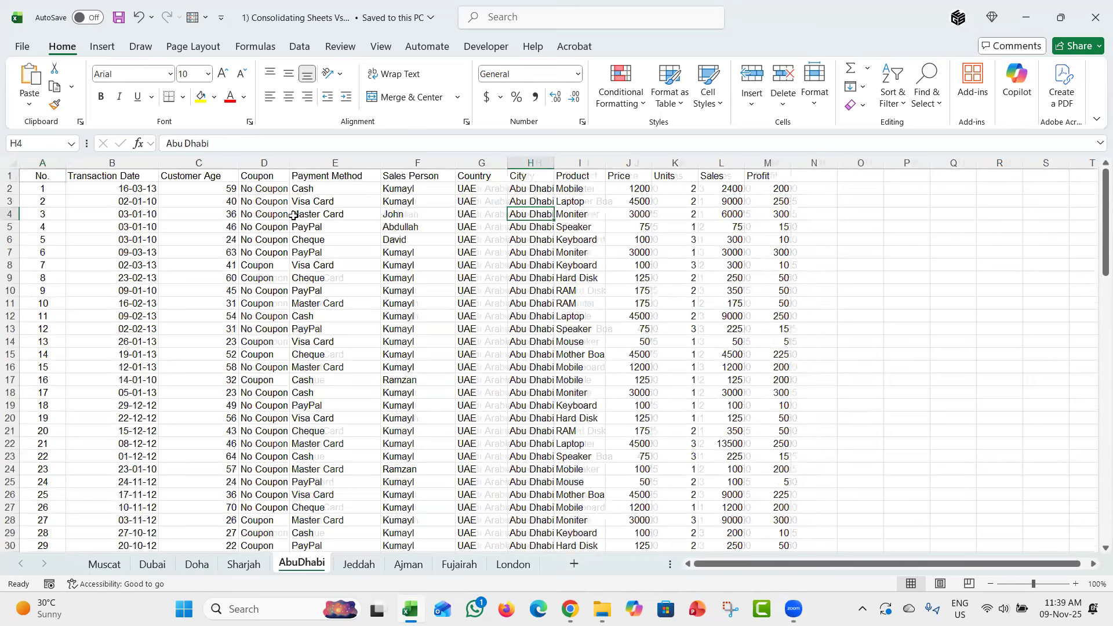
{"action": "key", "text": "ctrl+Page_Down"}
{"action": "key", "text": "ctrl+Page_Down"}
{"action": "key", "text": "ctrl+Page_Down"}
{"action": "key", "text": "ctrl+Page_Down"}
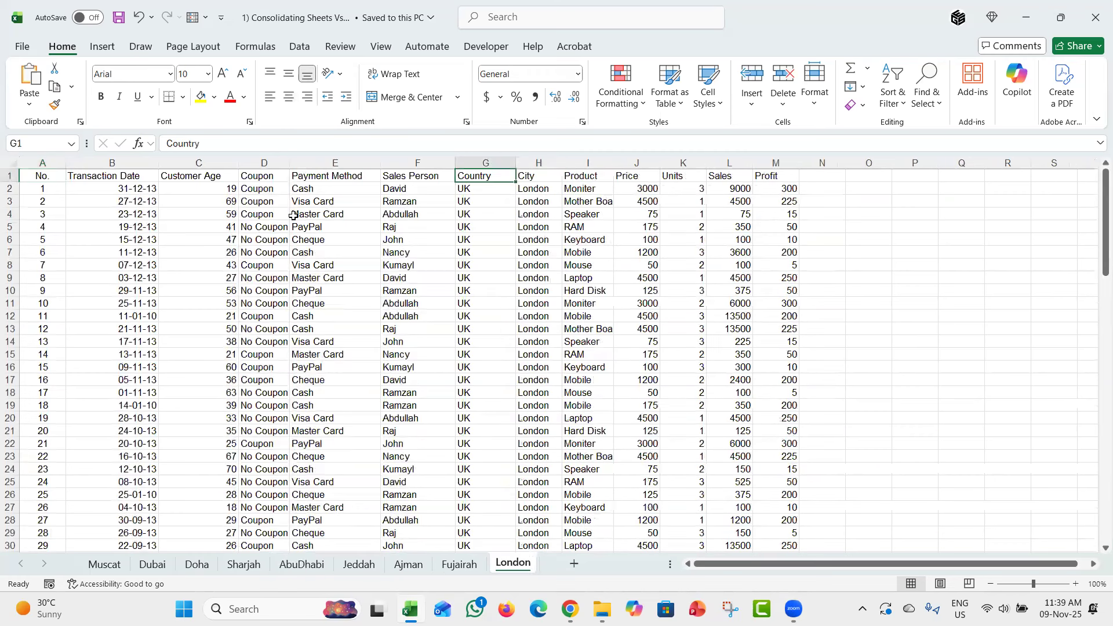
{"action": "key", "text": "ctrl+Page_Up"}
{"action": "key", "text": "ctrl+Page_Up"}
{"action": "key", "text": "ctrl+Page_Up"}
{"action": "key", "text": "ctrl+Page_Up"}
{"action": "key", "text": "ctrl+Page_Up"}
{"action": "key", "text": "ctrl+Page_Up"}
{"action": "key", "text": "ctrl+Page_Up"}
{"action": "key", "text": "ctrl+Page_Up"}
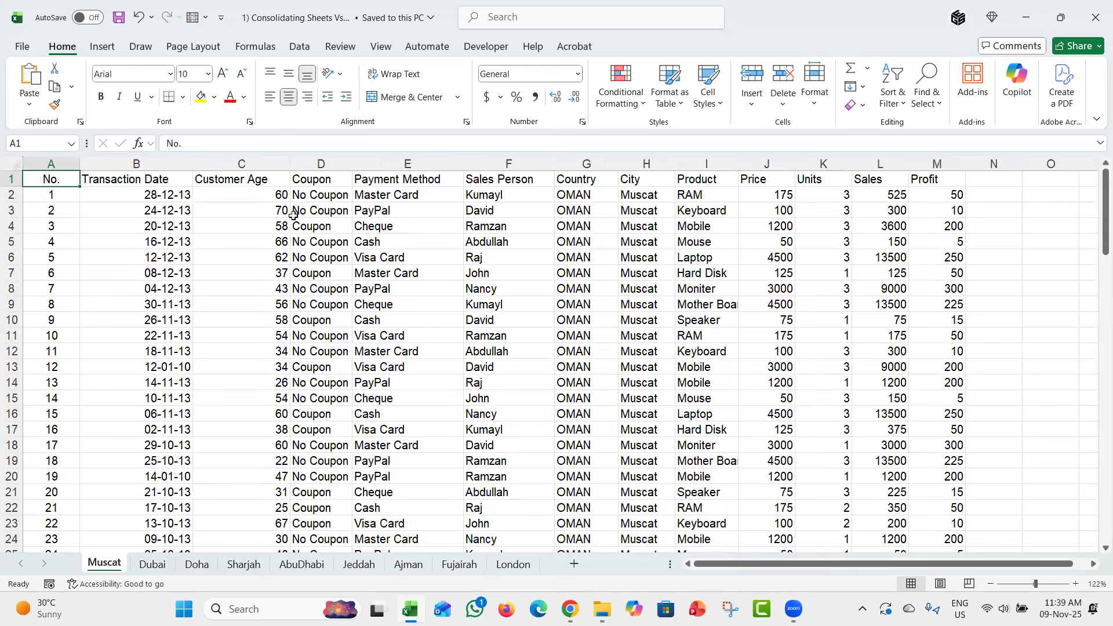
{"action": "left_click", "coordinate": [331, 229]}
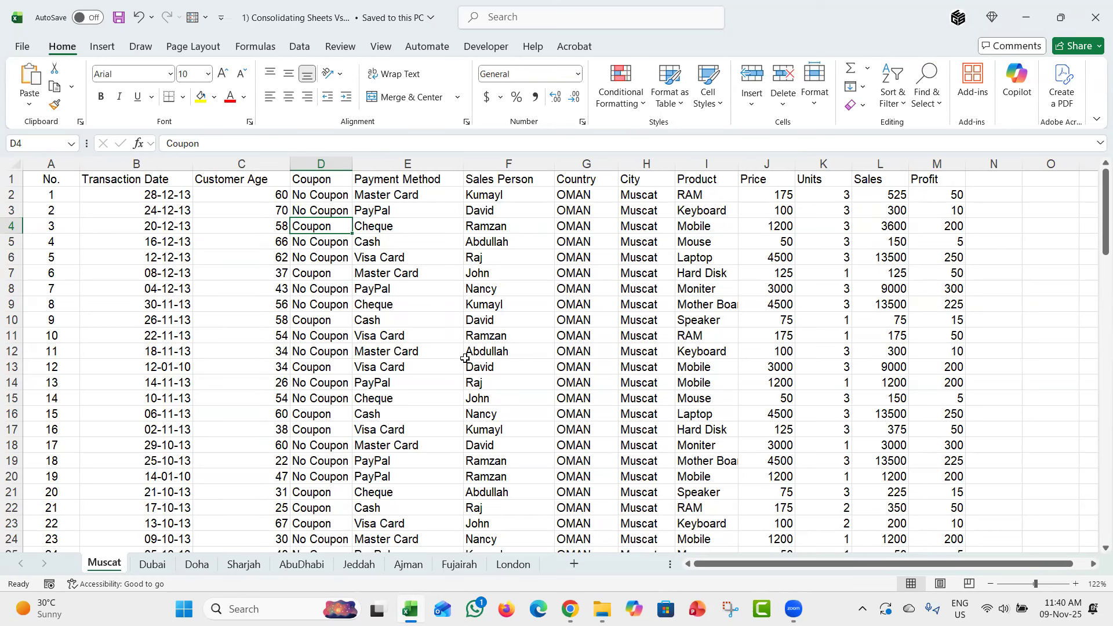
{"action": "left_click", "coordinate": [207, 242]}
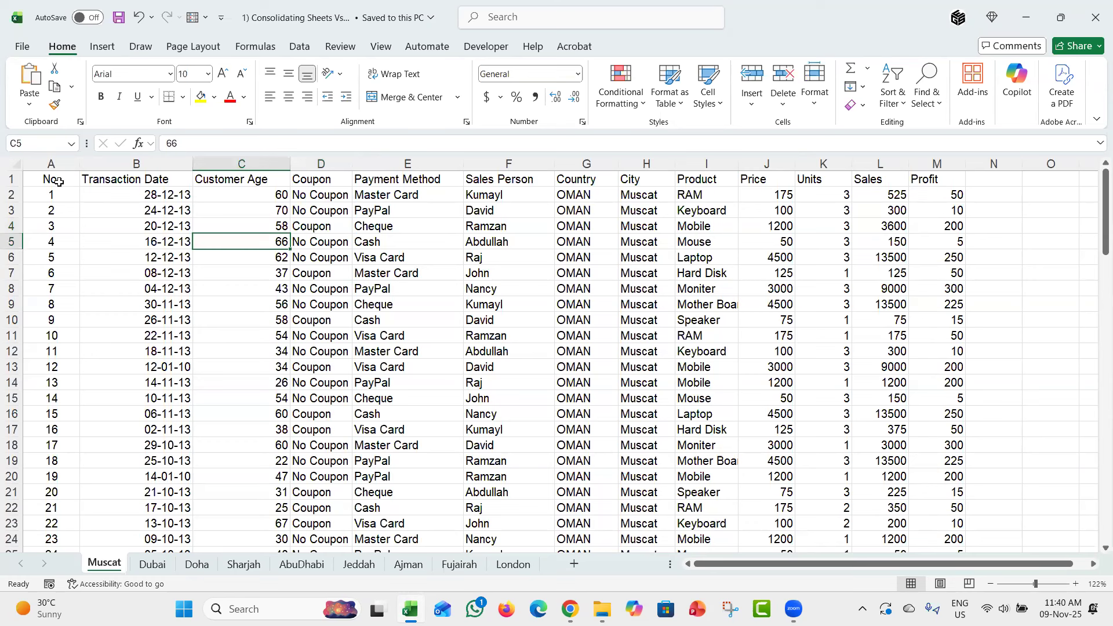
{"action": "left_click", "coordinate": [58, 181]}
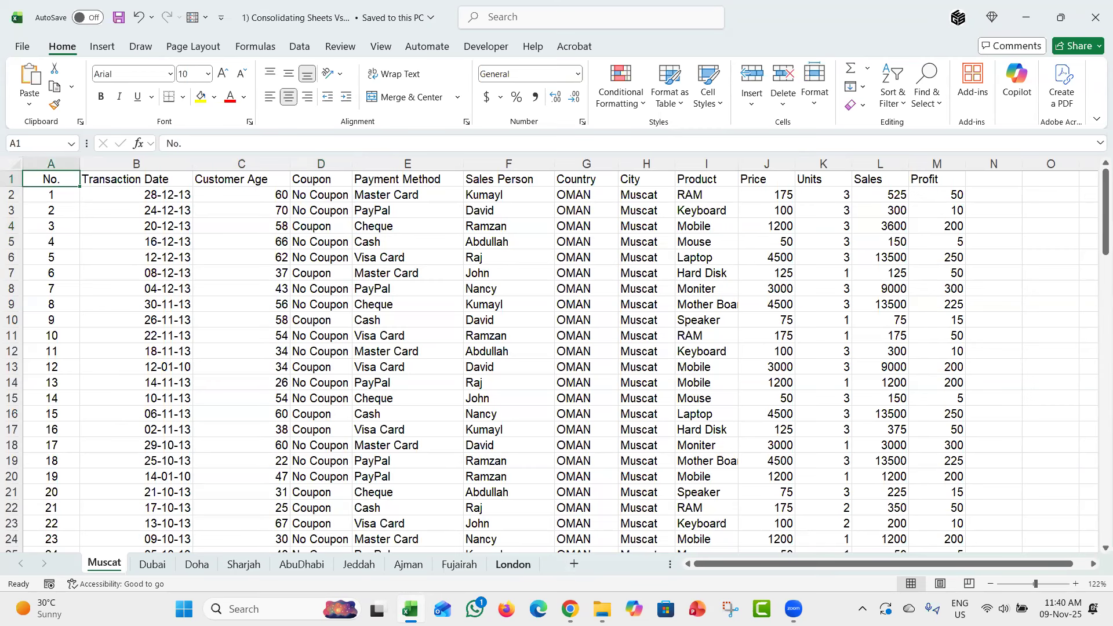
Insert a new worksheet after the London sheet and rename it Consolidate
{"action": "left_click", "coordinate": [513, 563]}
{"action": "left_click", "coordinate": [574, 564]}
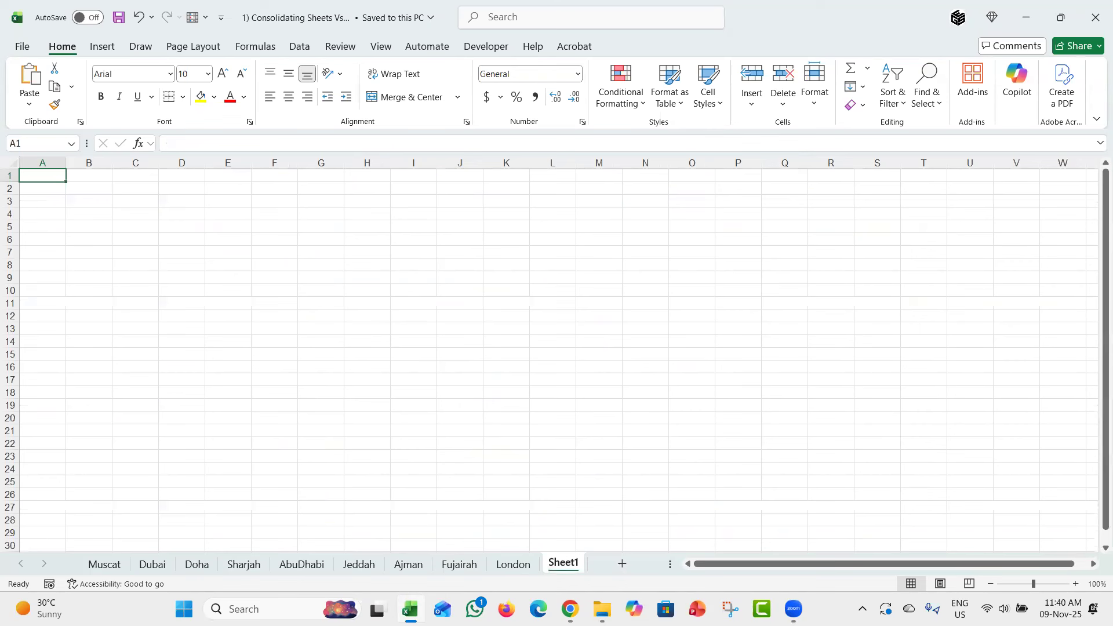
{"action": "key", "text": "alt+h"}
{"action": "type", "text": "orConsolidate"}
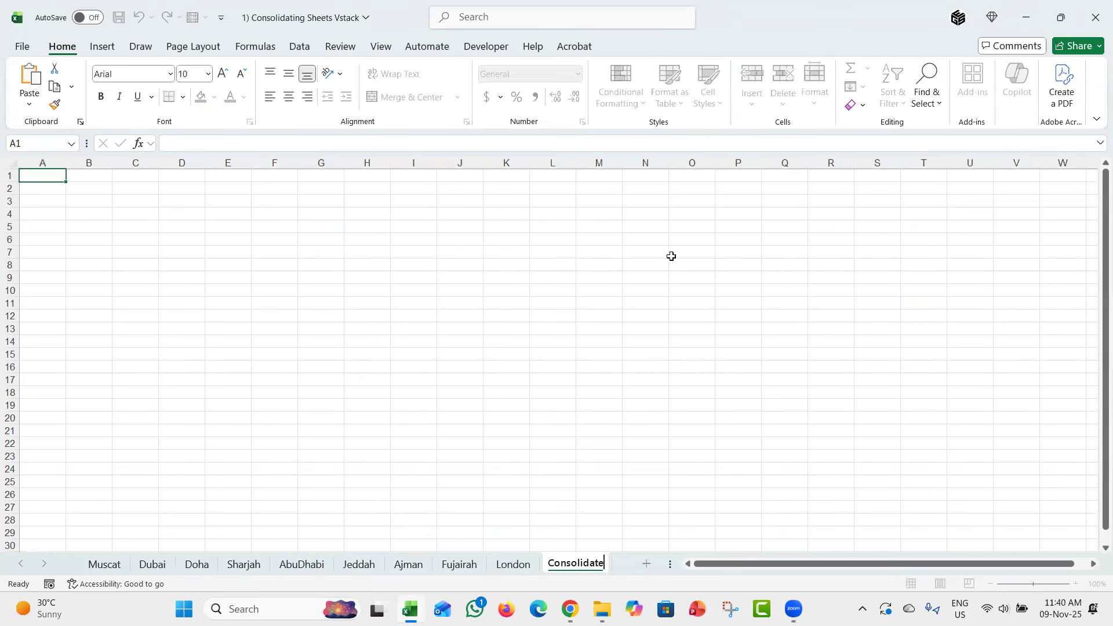
{"action": "key", "text": "Return"}
Copy the header row A1:M1 from the London sheet to row 1 of Consolidate and fill it yellow
{"action": "key", "text": "ctrl+Page_Up"}
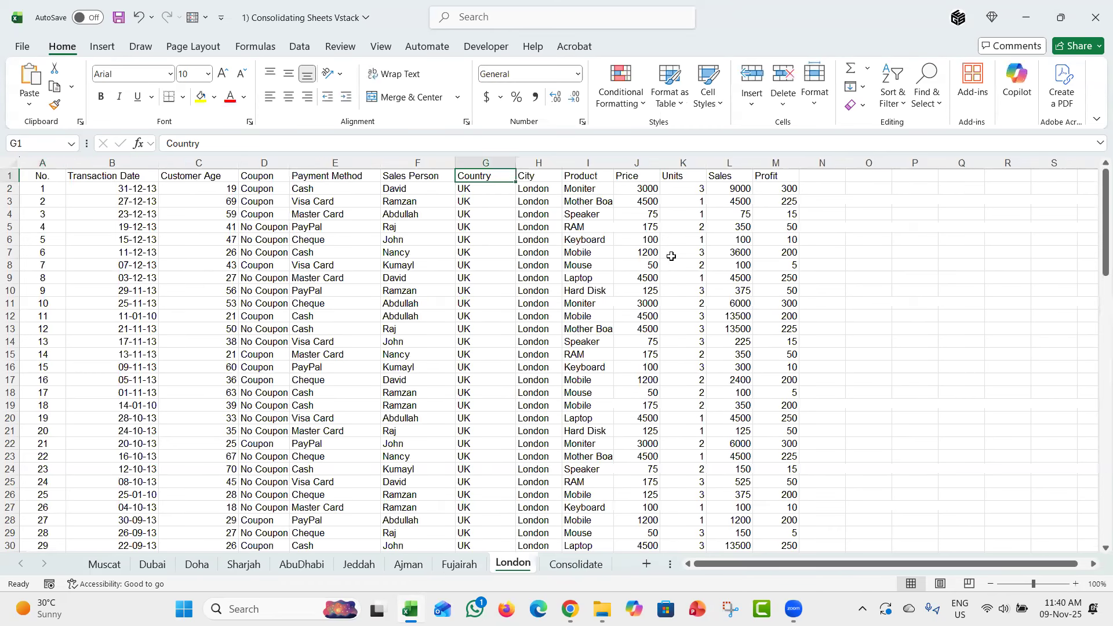
{"action": "key", "text": "ctrl+shift+Right"}
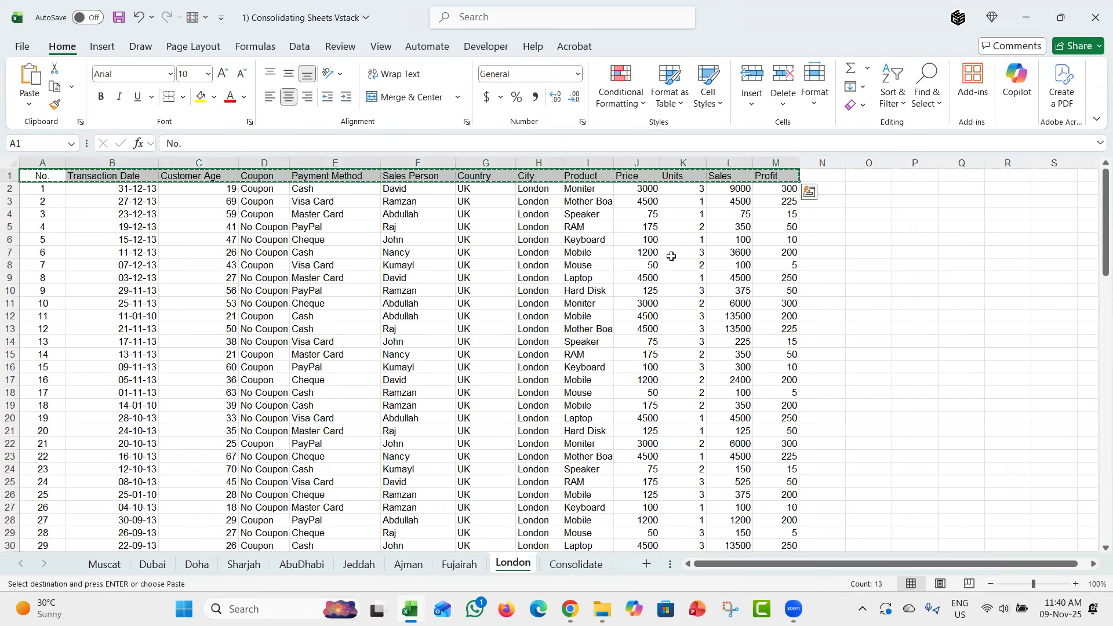
{"action": "key", "text": "ctrl+c"}
{"action": "key", "text": "ctrl+Page_Down"}
{"action": "key", "text": "ctrl+v"}
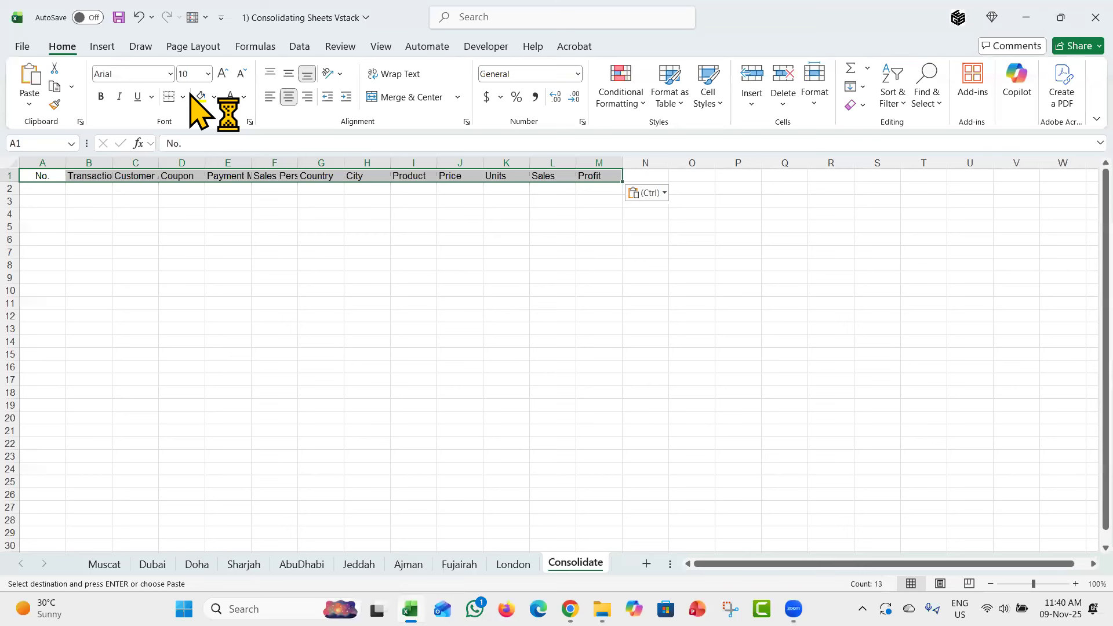
{"action": "left_click", "coordinate": [116, 189]}
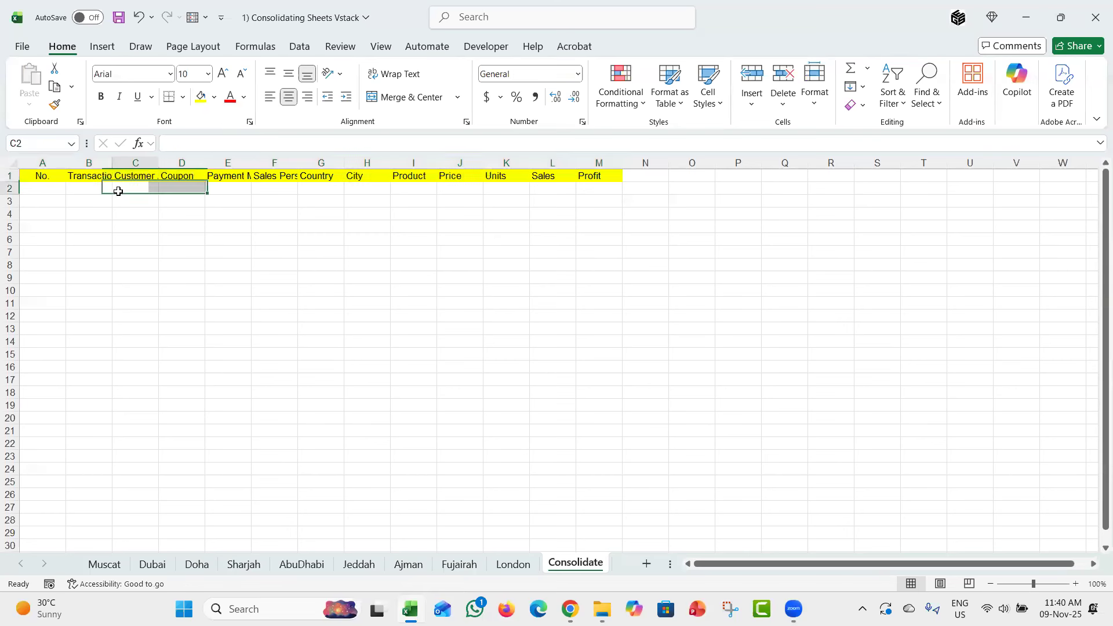
Widen the Transaction Date and Customer Age columns and autofit every column of the Consolidate sheet
{"action": "left_click_drag", "start_coordinate": [112, 163], "coordinate": [213, 164]}
{"action": "left_click", "coordinate": [176, 174]}
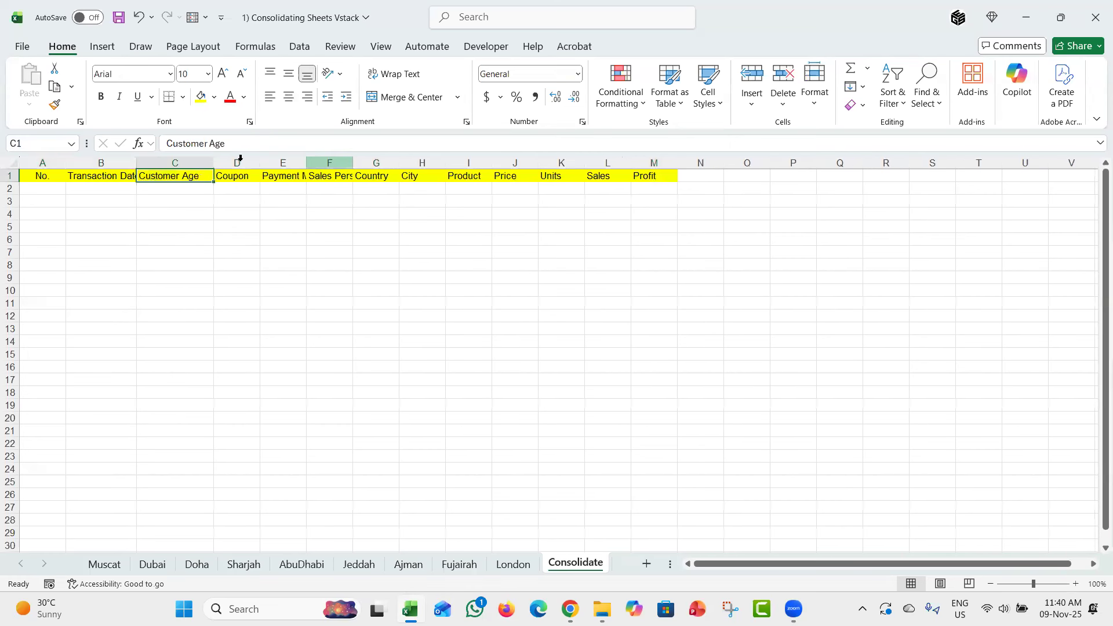
{"action": "key", "text": "ctrl+a"}
{"action": "double_click", "coordinate": [213, 165]}
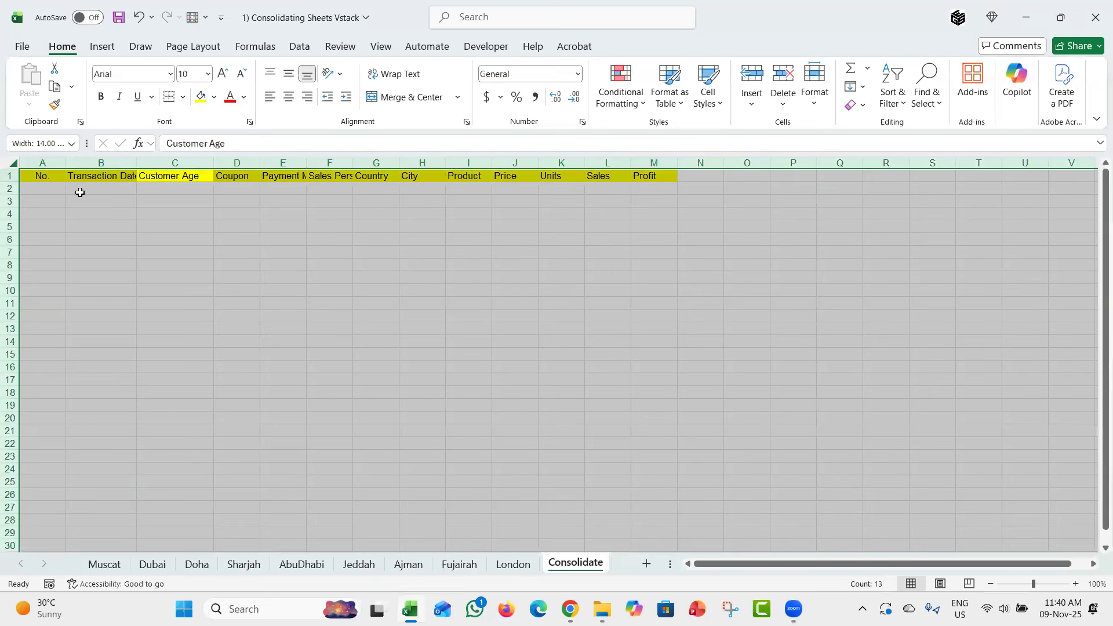
Make the header row A1:M1 on the Consolidate sheet bold
{"action": "key", "text": "ctrl+Home"}
{"action": "key", "text": "ctrl+shift+Right"}
{"action": "key", "text": "ctrl+b"}
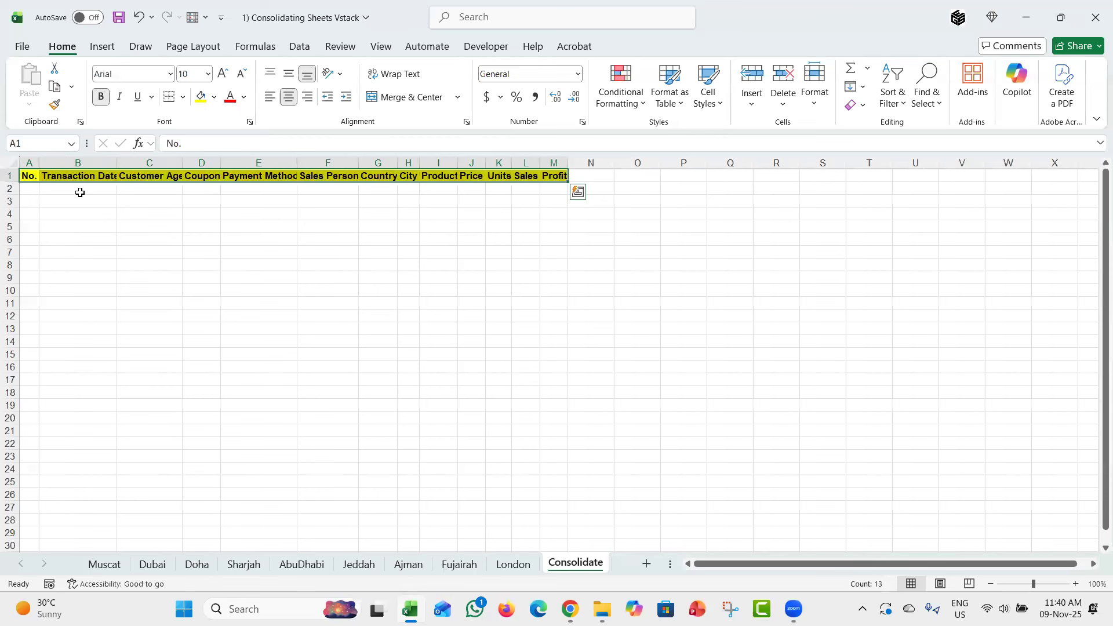
{"action": "key", "text": "ctrl+Home"}
Widen the Transaction Date column on the Consolidate sheet and autofit the Customer Age, Coupon and Payment Method columns
{"action": "left_click_drag", "start_coordinate": [117, 163], "coordinate": [135, 163]}
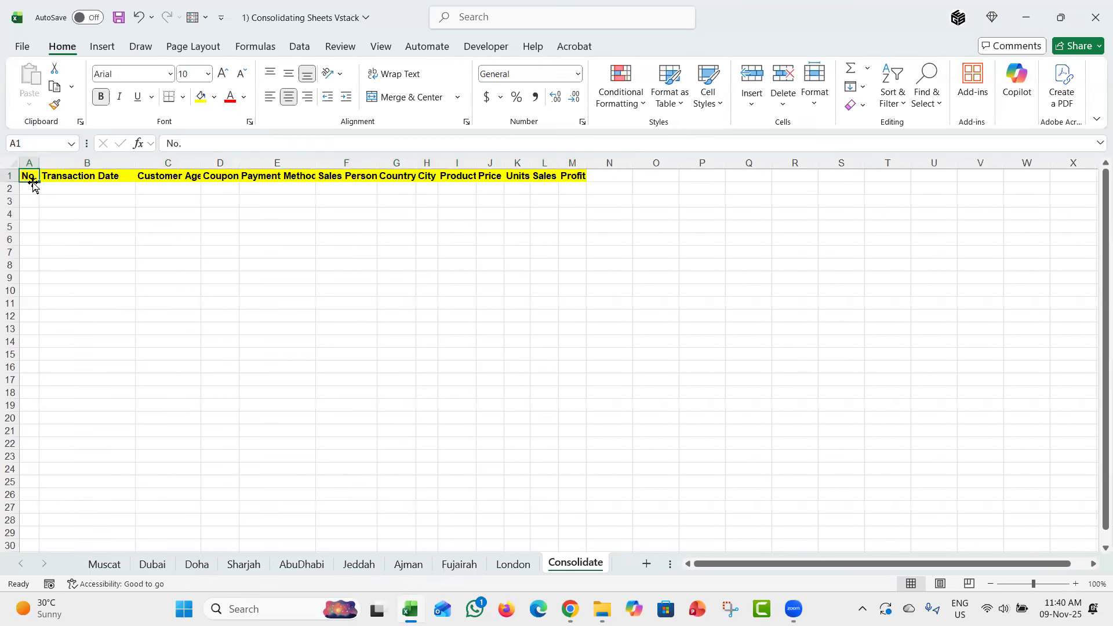
{"action": "scroll", "coordinate": [30, 179], "scroll_direction": "up", "scroll_amount": 2, "text": "ctrl"}
{"action": "scroll", "coordinate": [30, 179], "scroll_direction": "up", "scroll_amount": 3, "text": "ctrl"}
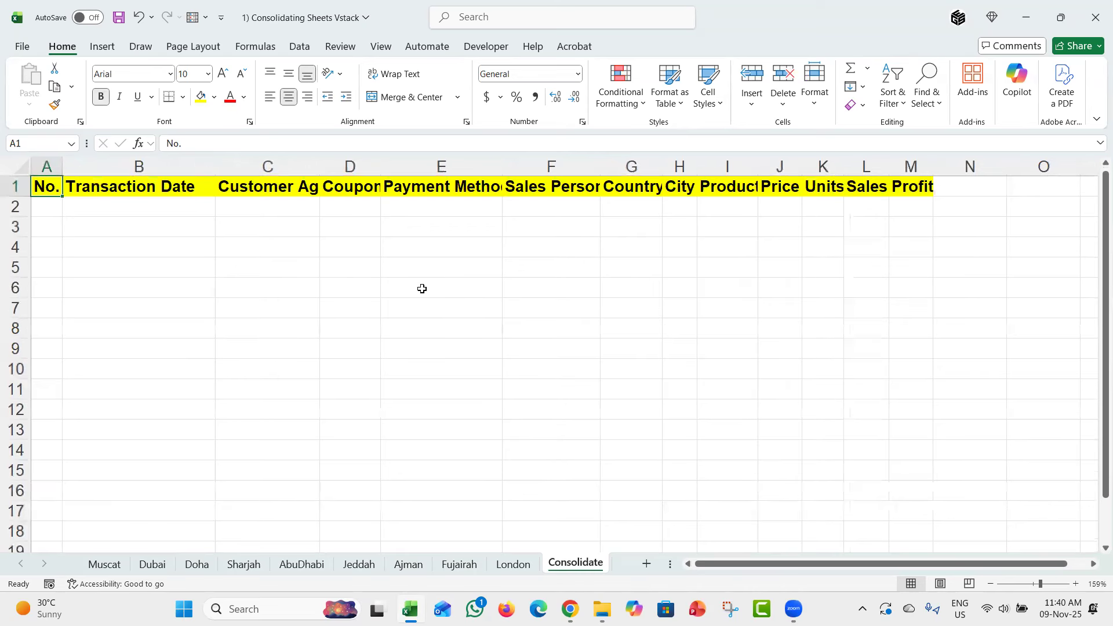
{"action": "double_click", "coordinate": [381, 165]}
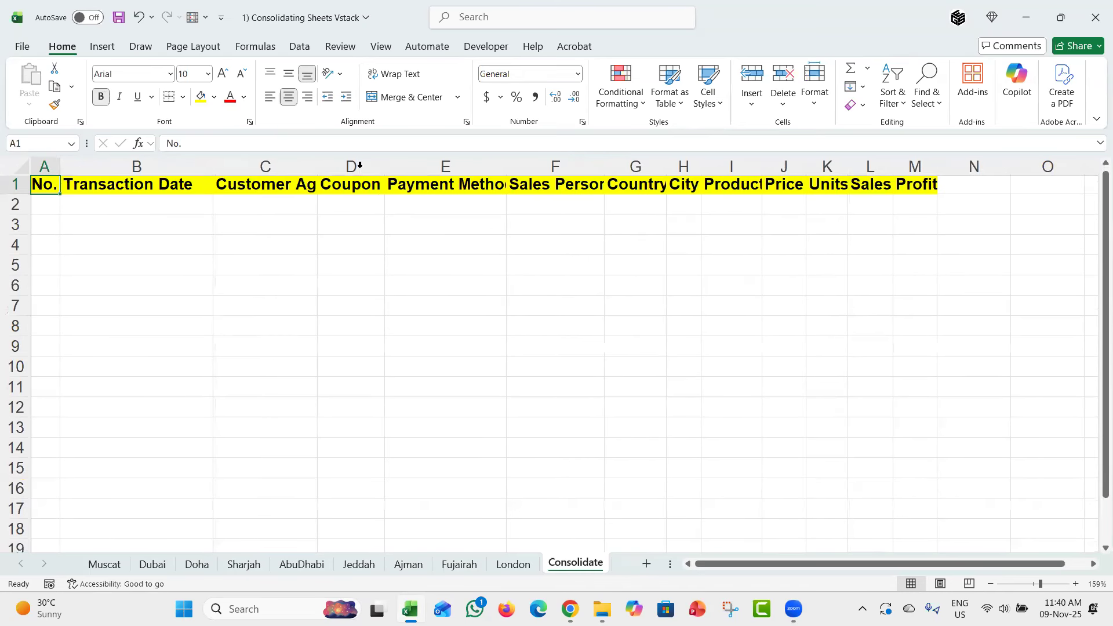
{"action": "double_click", "coordinate": [320, 167]}
{"action": "double_click", "coordinate": [518, 167]}
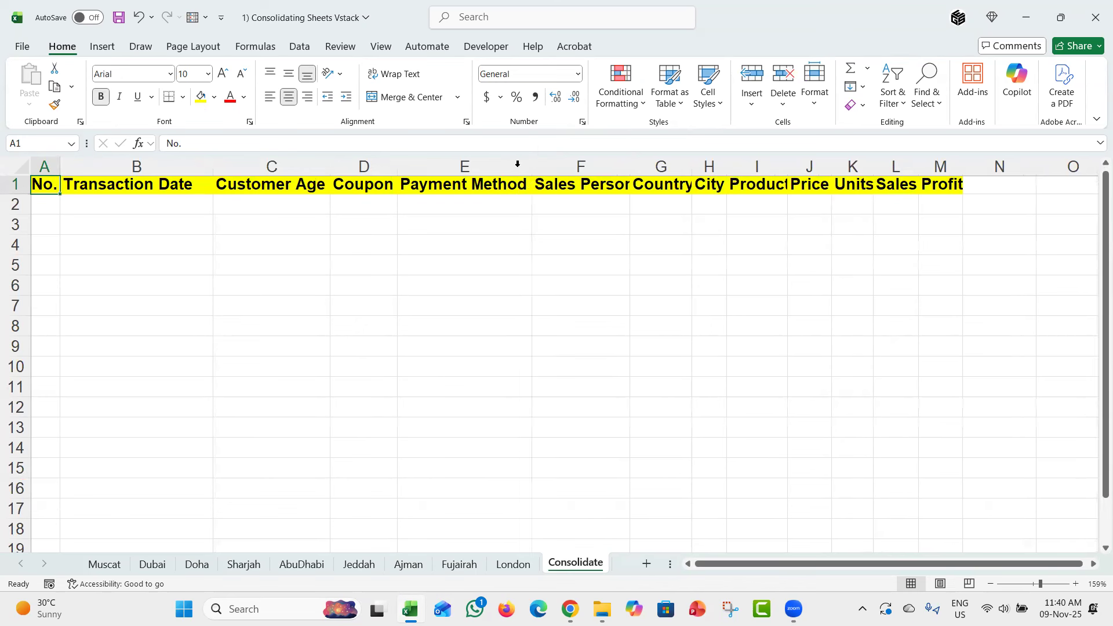
Review the data layout of the Muscat and Dubai sheets against the header row and empty area of the Consolidate sheet
{"action": "left_click", "coordinate": [48, 206]}
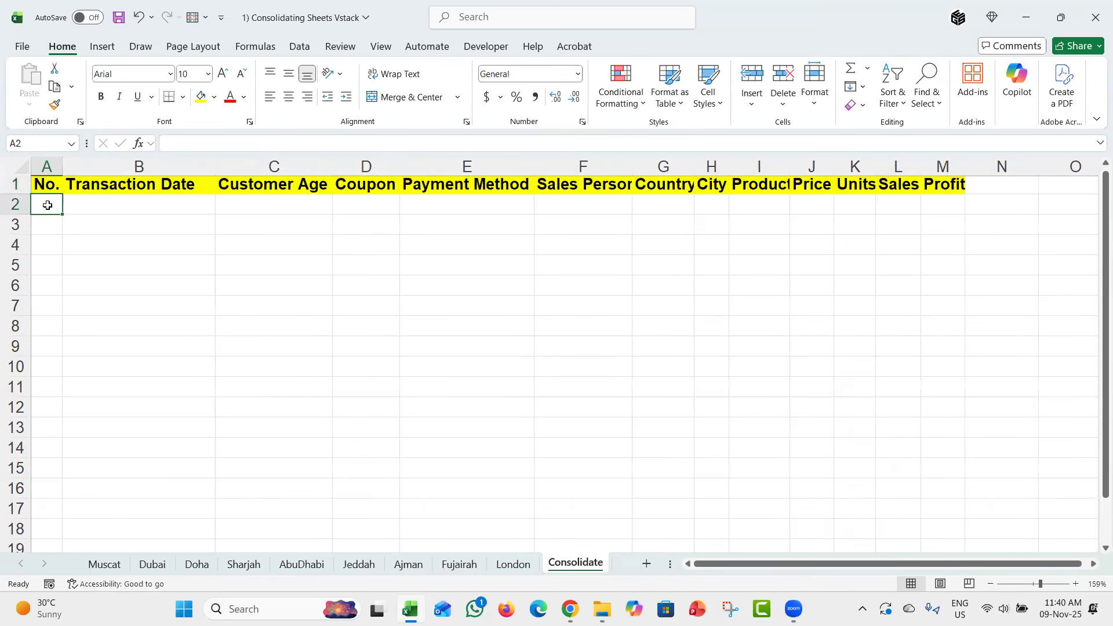
{"action": "left_click", "coordinate": [106, 565]}
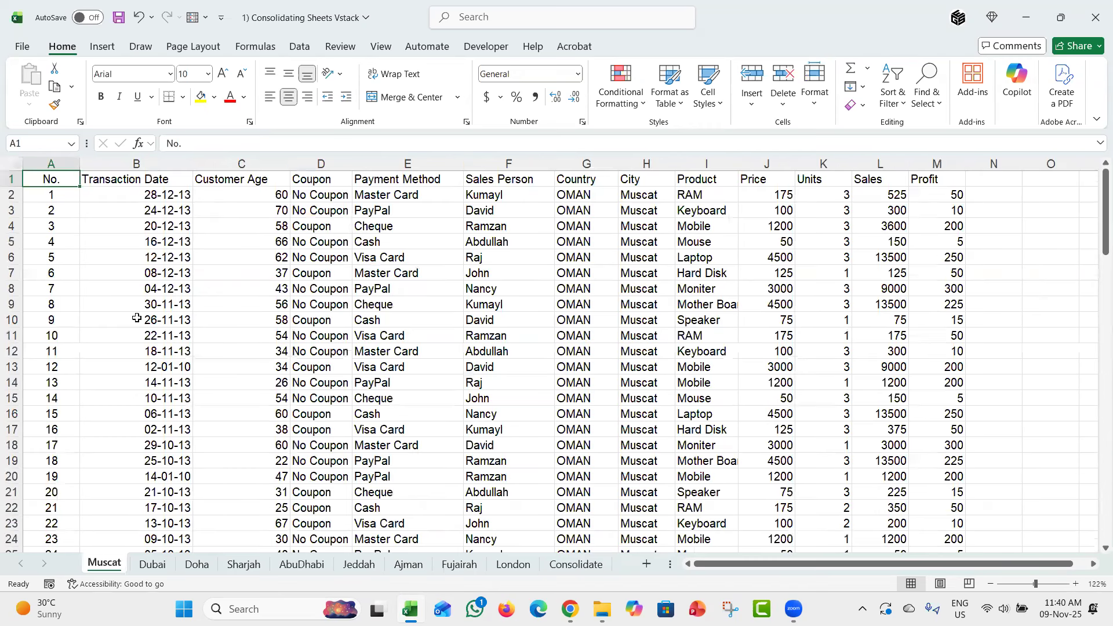
{"action": "left_click", "coordinate": [574, 565]}
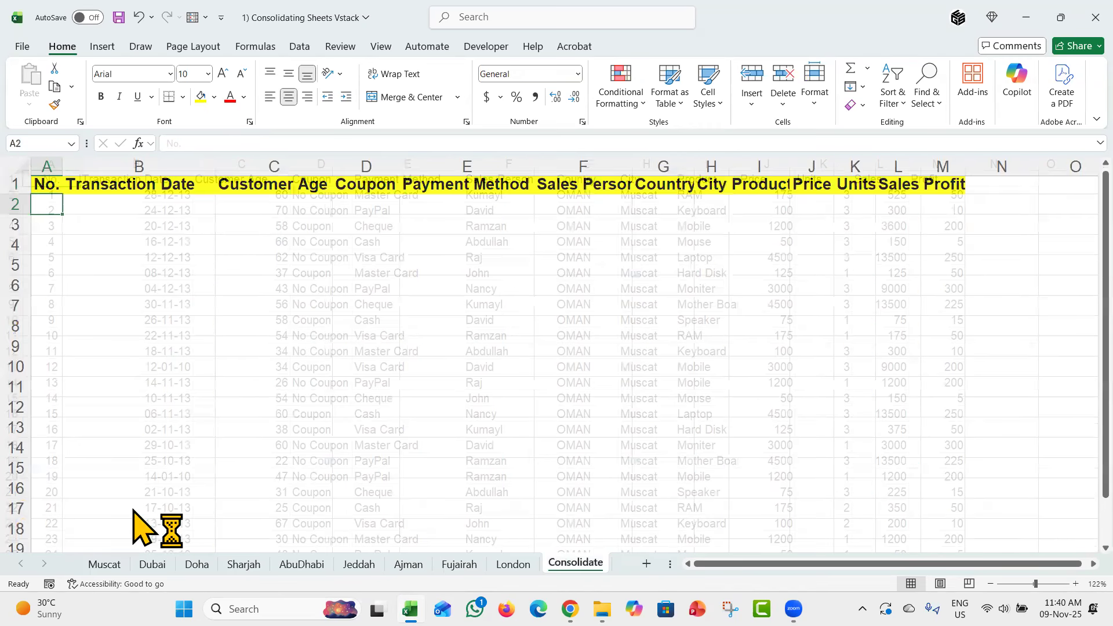
{"action": "left_click", "coordinate": [153, 564]}
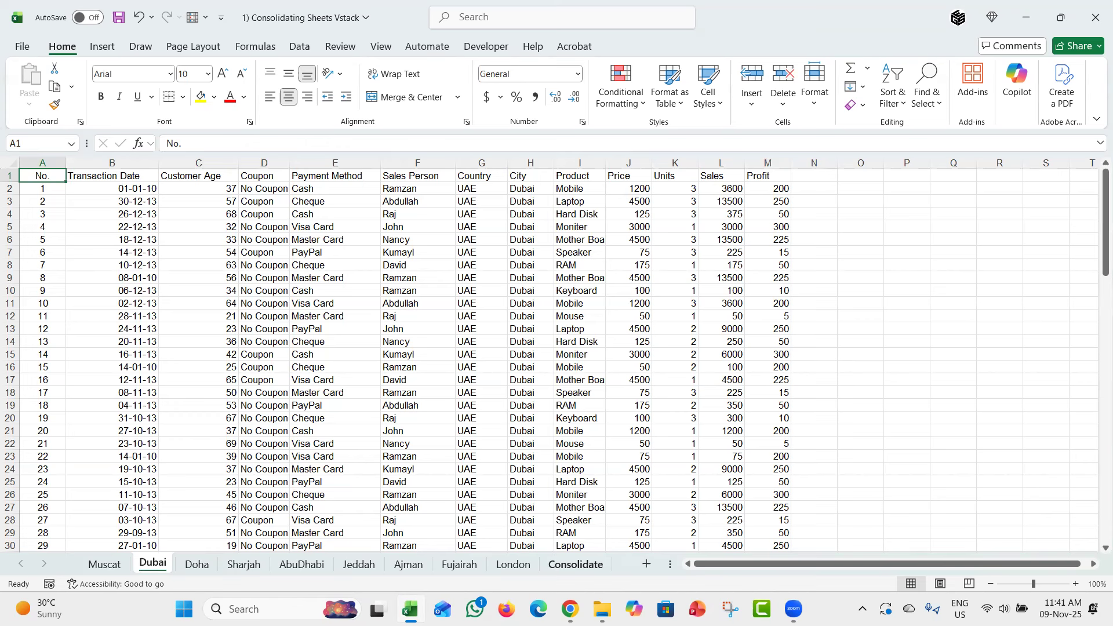
{"action": "left_click", "coordinate": [576, 564]}
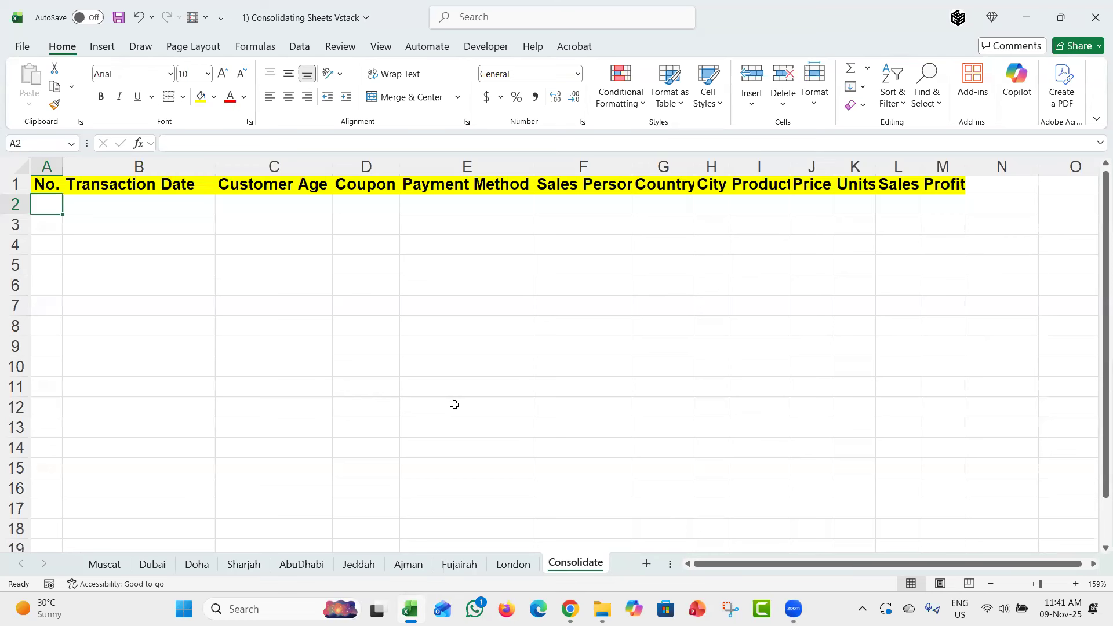
{"action": "left_click_drag", "start_coordinate": [62, 184], "coordinate": [775, 410]}
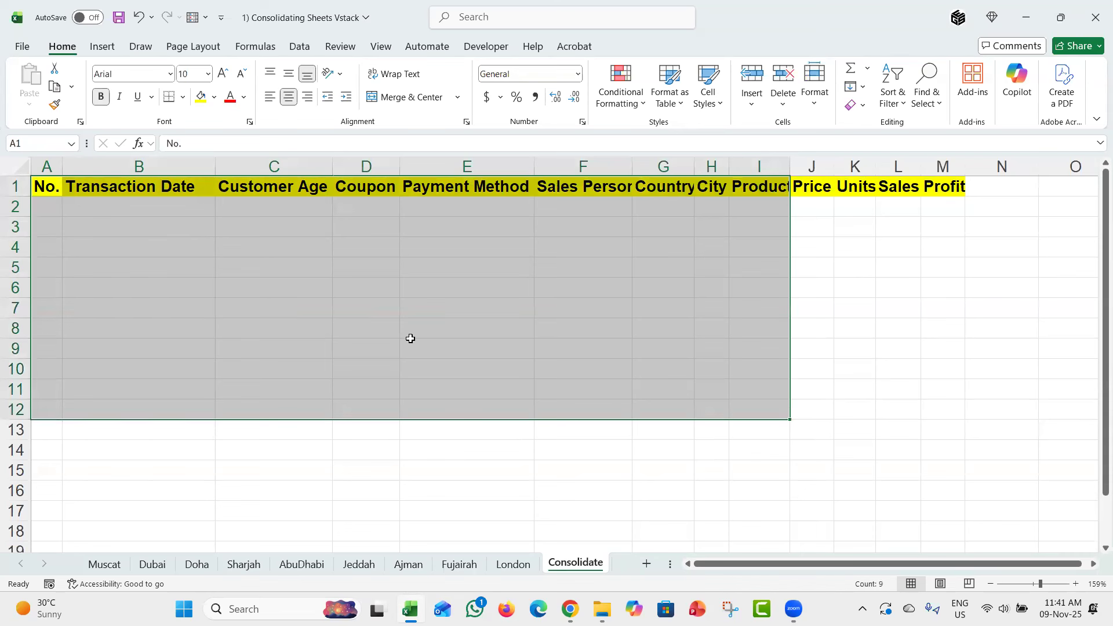
{"action": "left_click", "coordinate": [51, 199]}
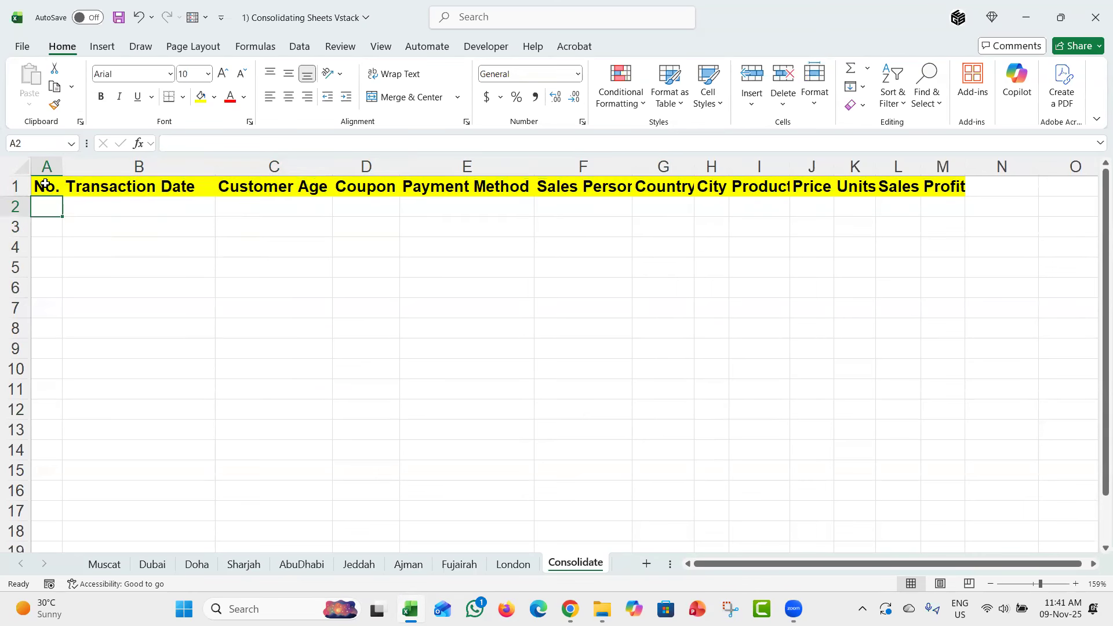
{"action": "scroll", "coordinate": [46, 183], "scroll_direction": "up", "scroll_amount": 4}
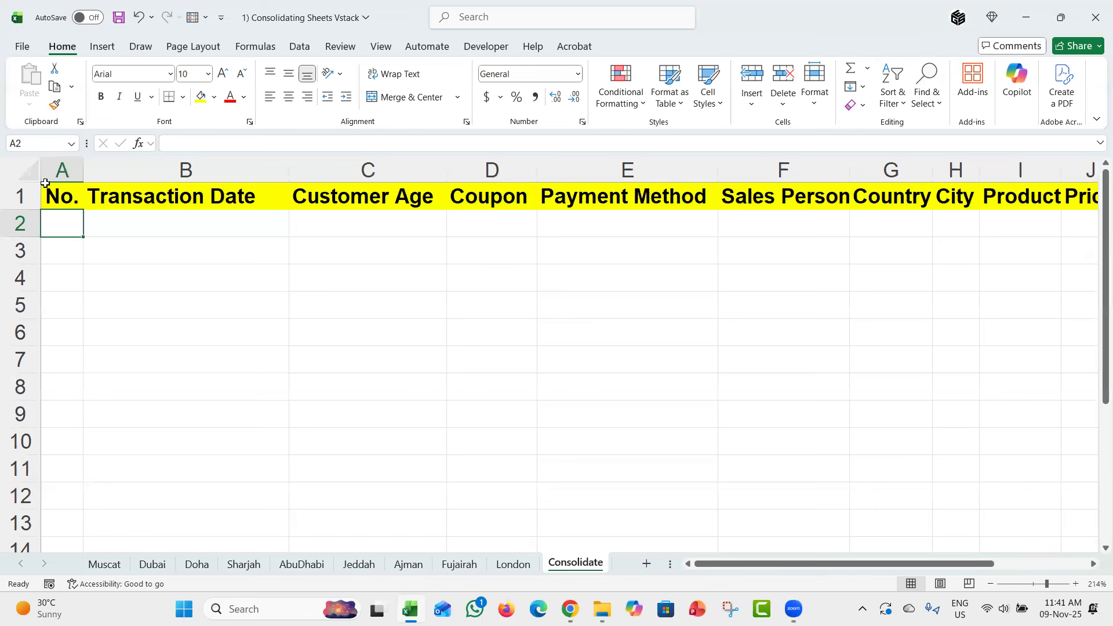
Check the Office subscription and version details on the account page, and return to the Consolidate sheet
{"action": "left_click", "coordinate": [23, 47]}
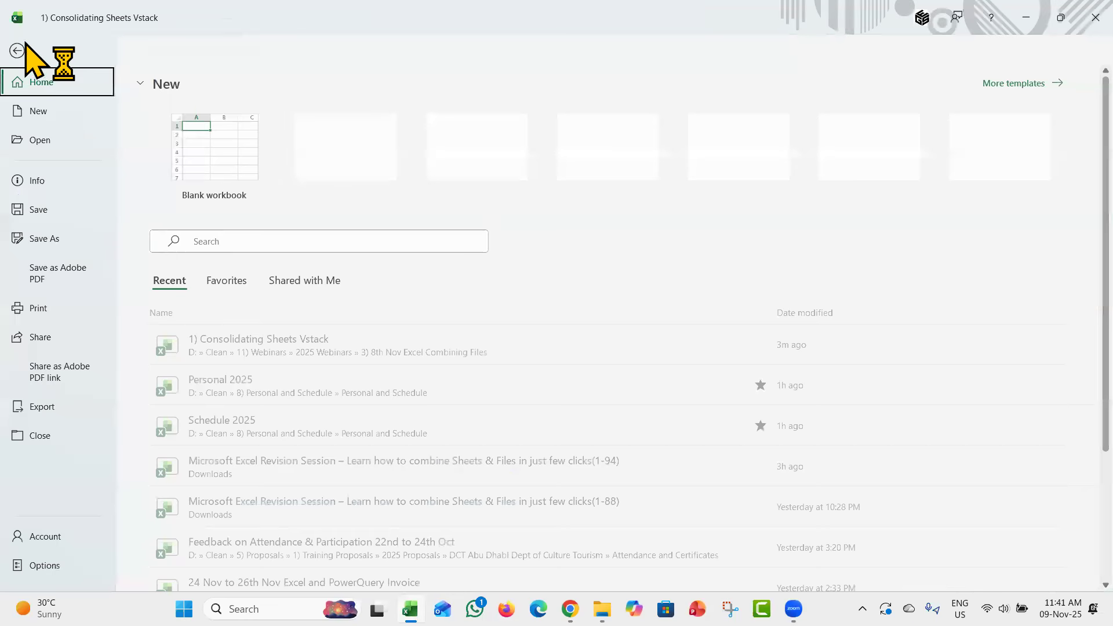
{"action": "left_click", "coordinate": [84, 538]}
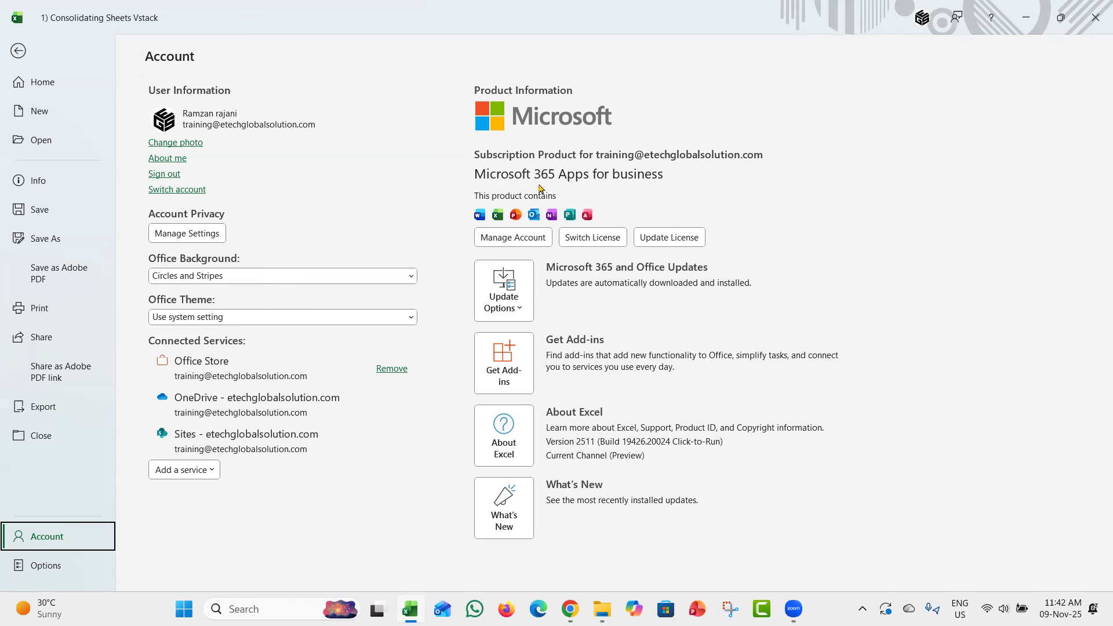
{"action": "key", "text": "Escape"}
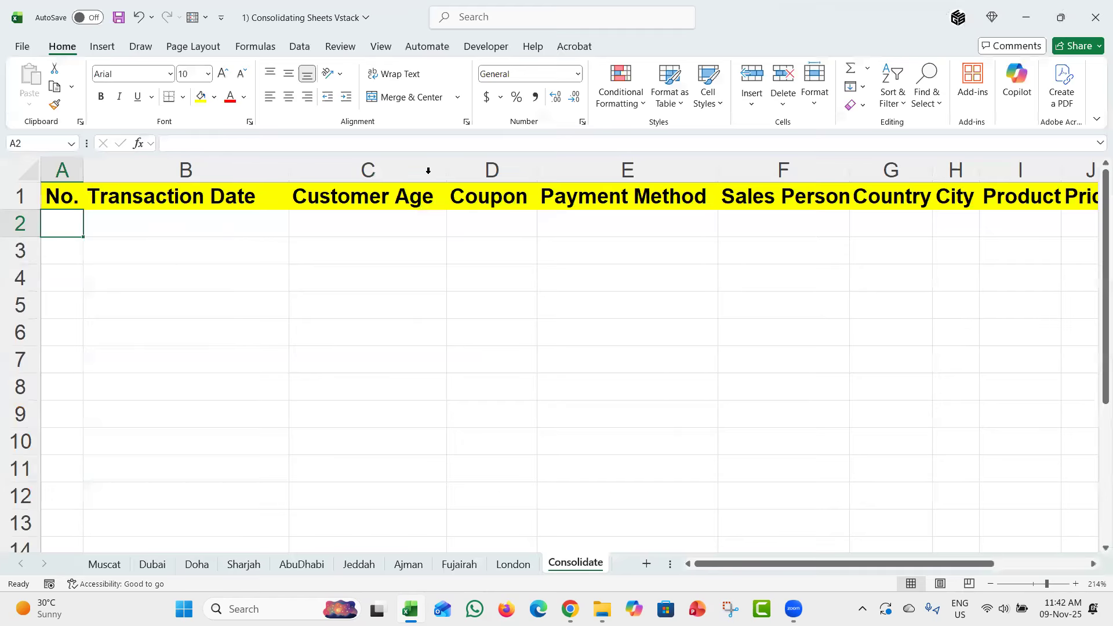
Widen the No. column on the Consolidate sheet
{"action": "left_click_drag", "start_coordinate": [82, 168], "coordinate": [113, 168]}
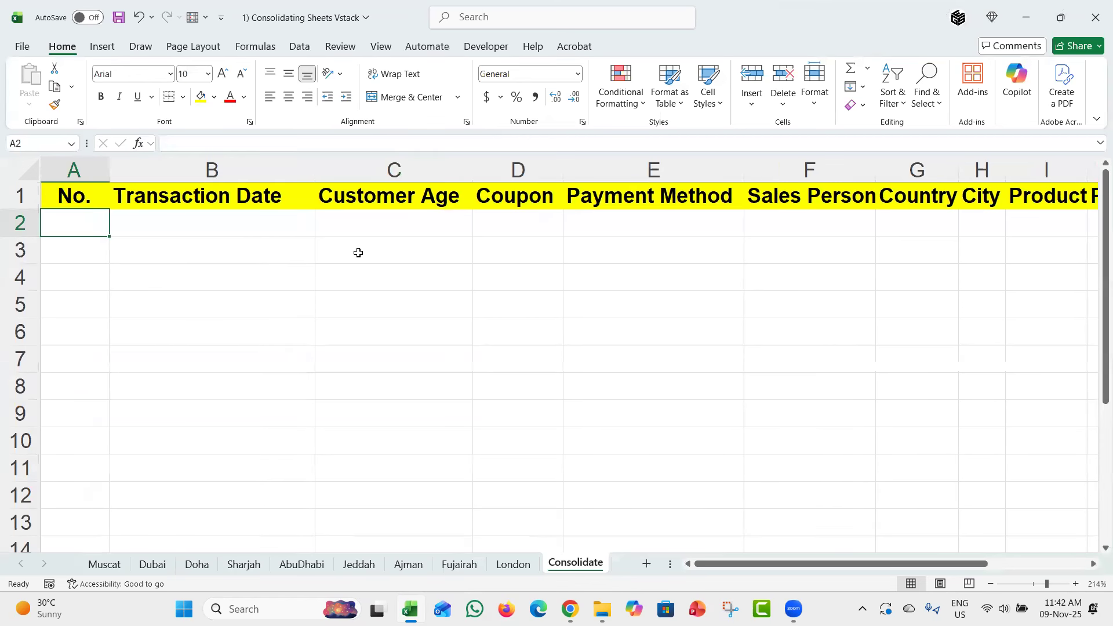
{"action": "type", "text": "=vs"}
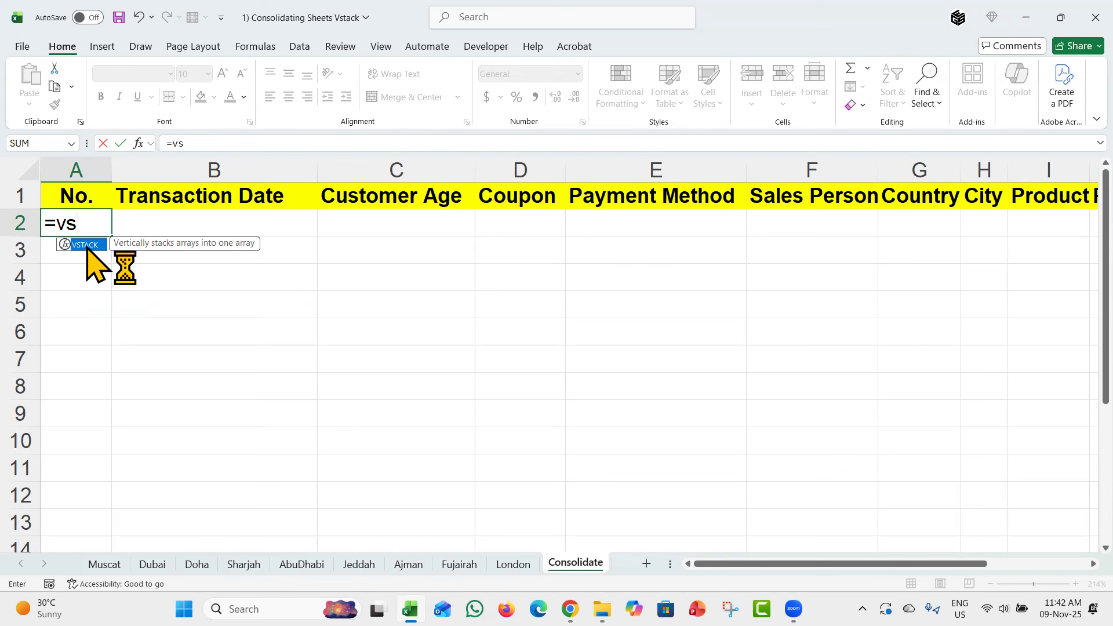
{"action": "key", "text": "Escape"}
{"action": "key", "text": "Escape"}
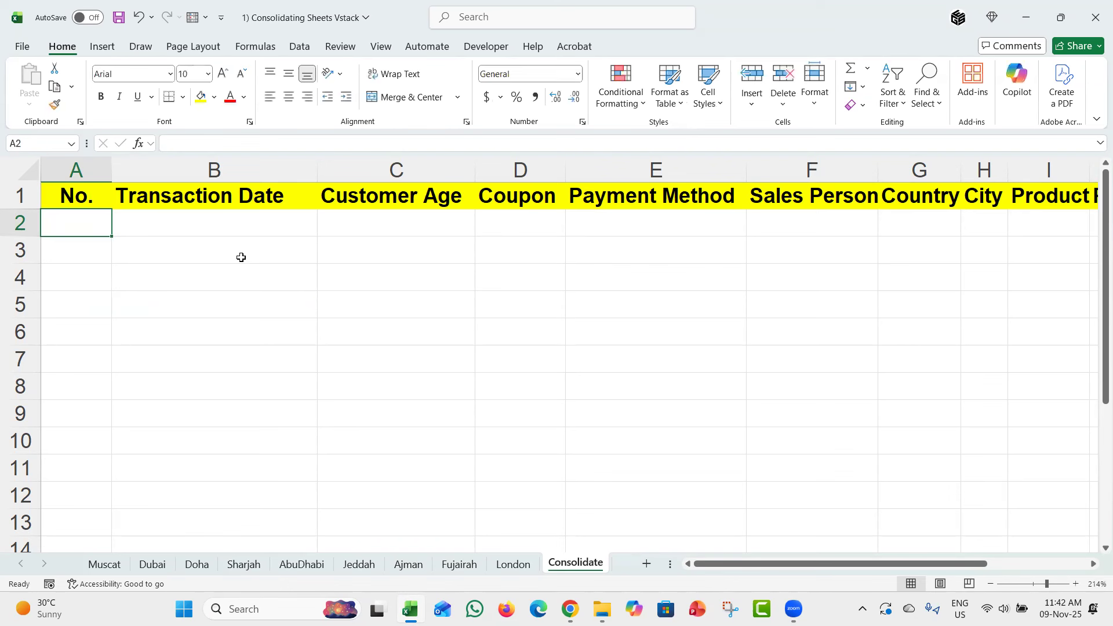
{"action": "key", "text": "Down"}
{"action": "key", "text": "Right"}
{"action": "type", "text": "=gr"}
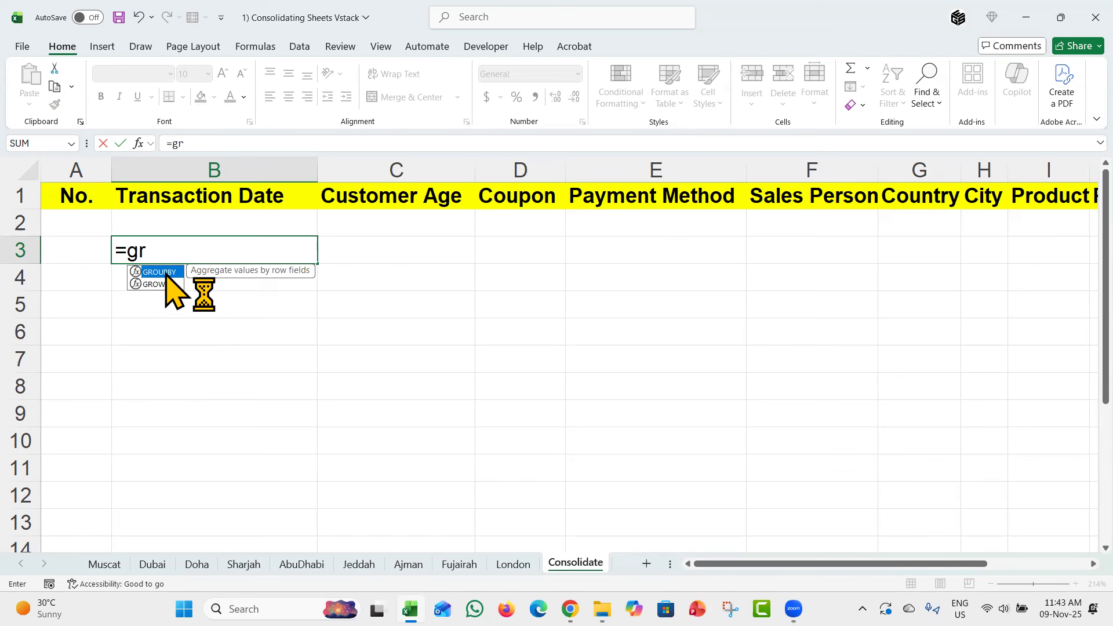
{"action": "key", "text": "BackSpace"}
{"action": "key", "text": "BackSpace"}
{"action": "type", "text": "agr"}
{"action": "key", "text": "BackSpace"}
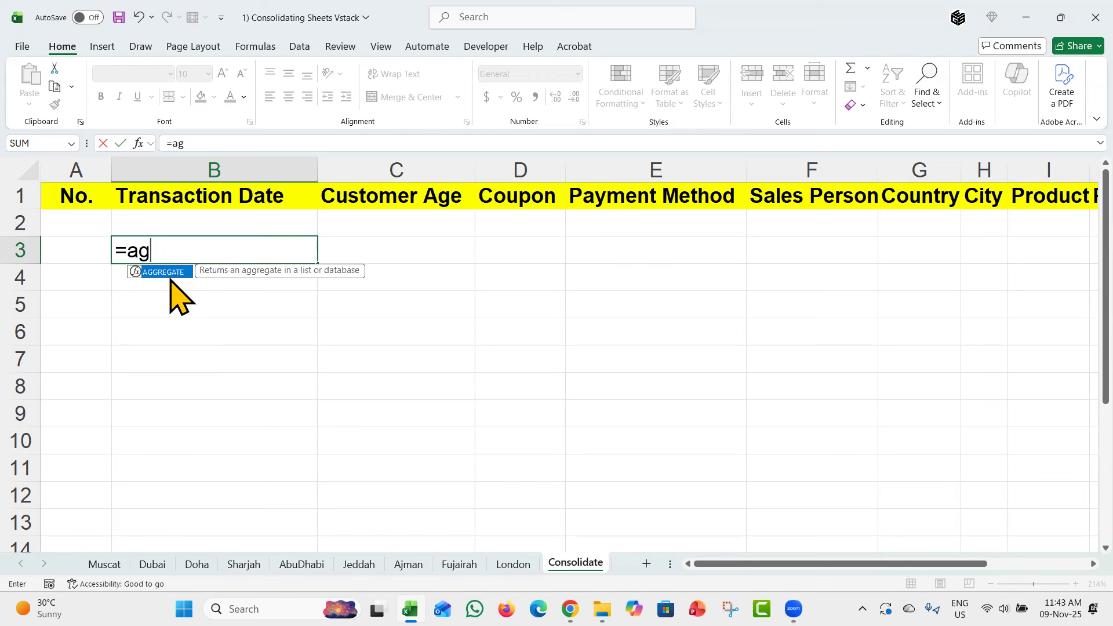
{"action": "double_click", "coordinate": [164, 276]}
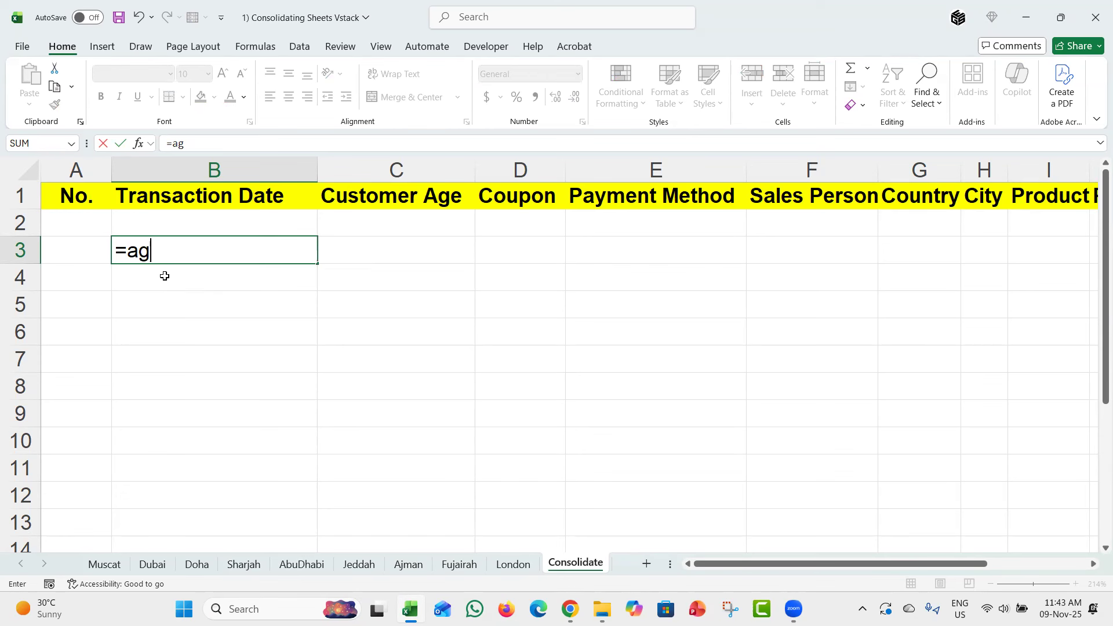
{"action": "key", "text": "Escape"}
Start a VSTACK formula in cell A2 of Consolidate with the Muscat sheet's range A2:M101 as the first array
{"action": "left_click", "coordinate": [82, 224]}
{"action": "type", "text": "="}
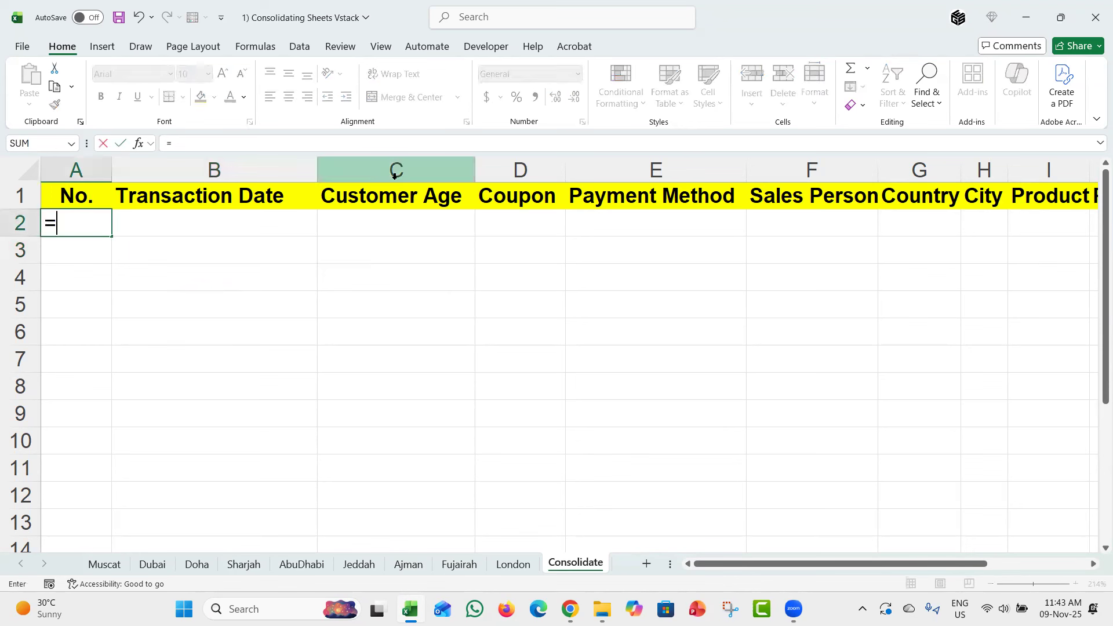
{"action": "type", "text": "vs"}
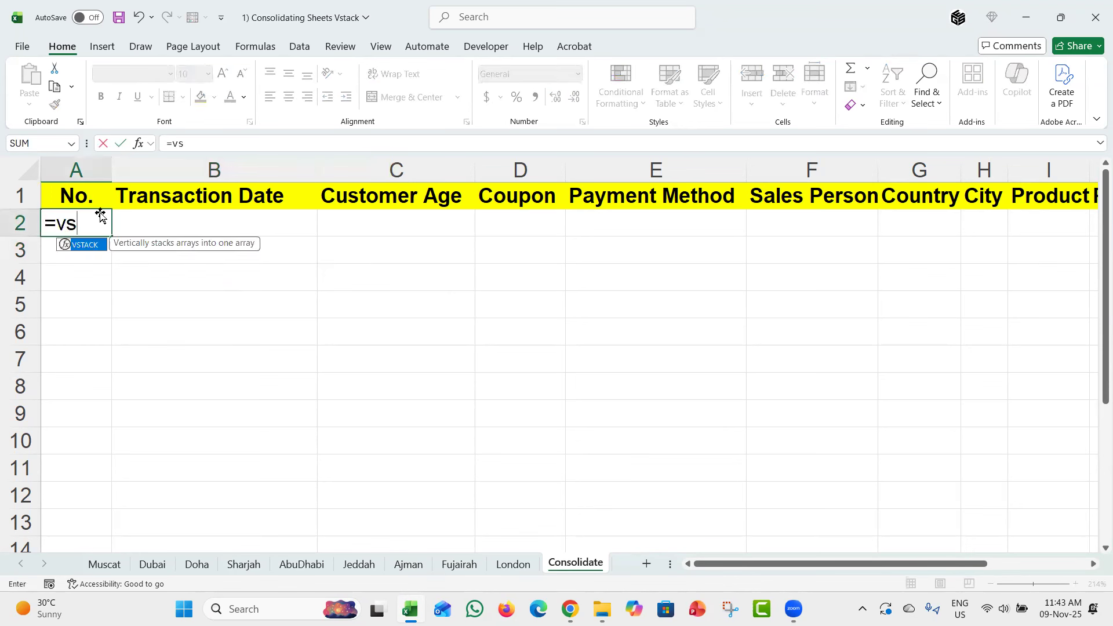
{"action": "double_click", "coordinate": [90, 246]}
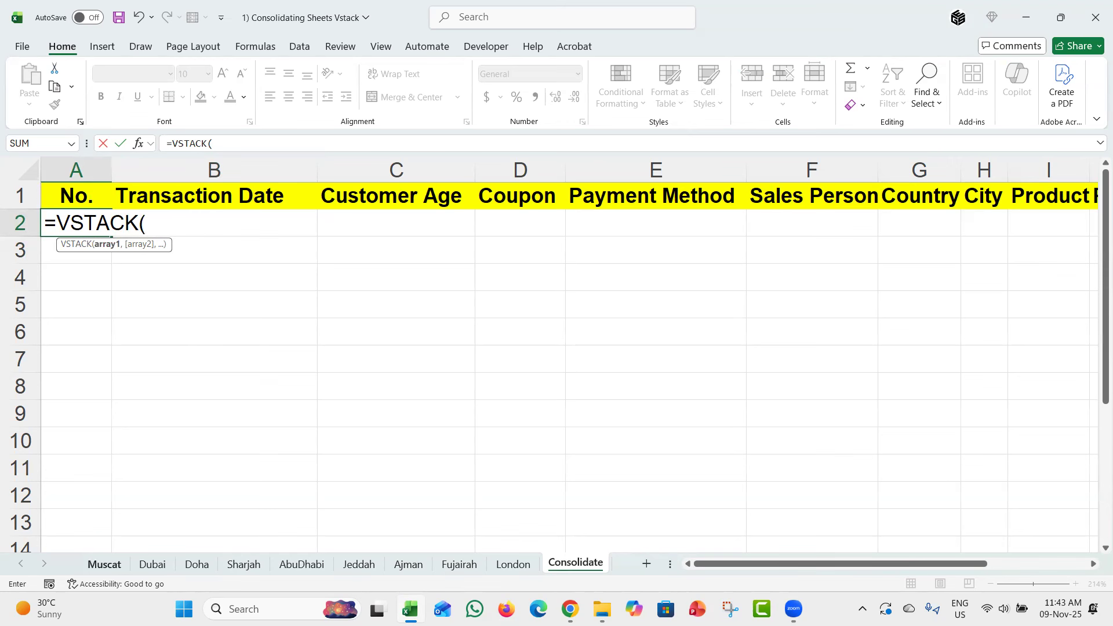
{"action": "left_click", "coordinate": [105, 564]}
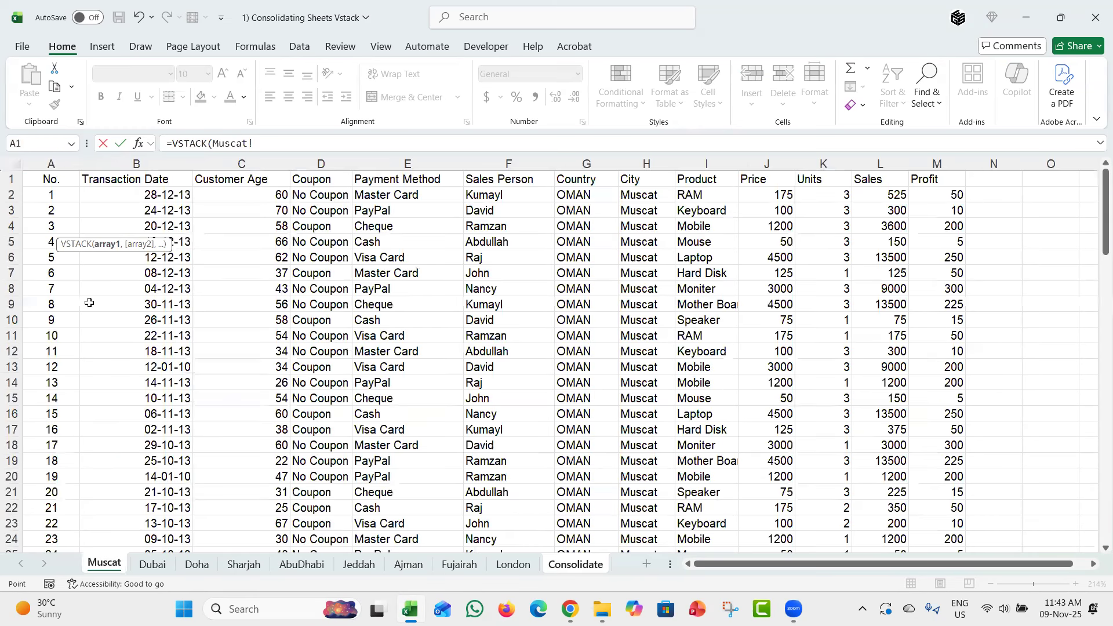
{"action": "left_click", "coordinate": [56, 193]}
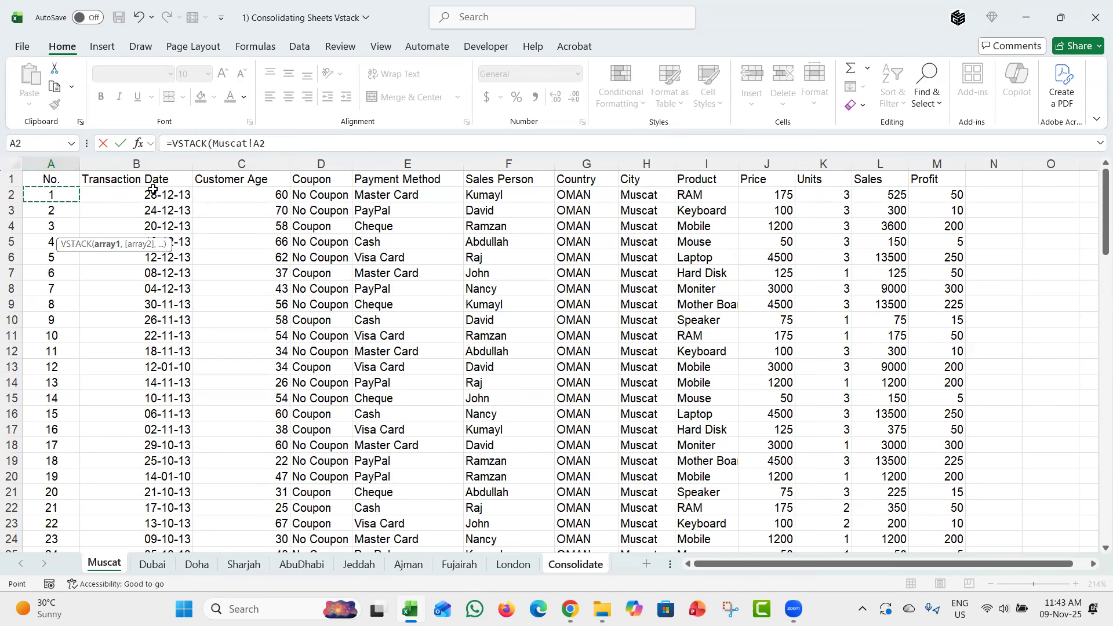
{"action": "key", "text": "ctrl+shift+Right"}
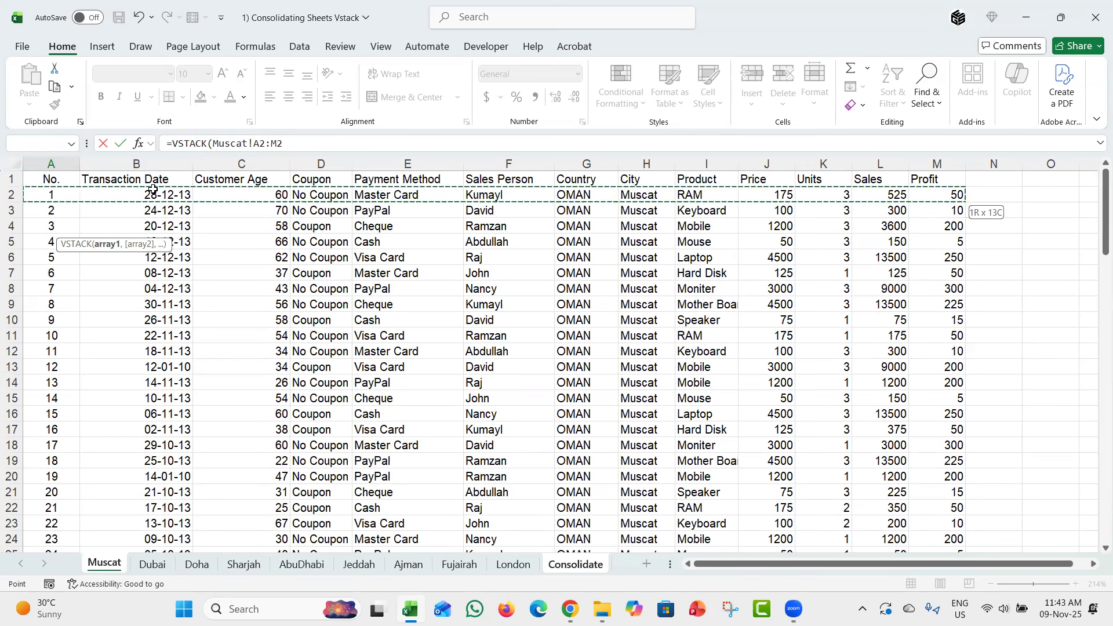
{"action": "key", "text": "ctrl+shift+Down"}
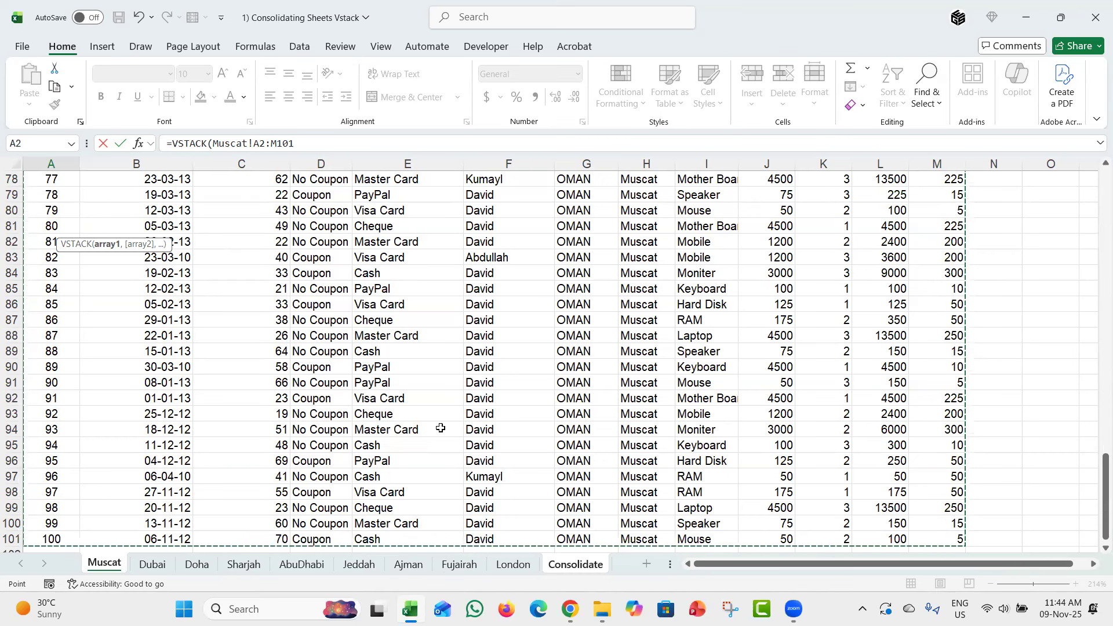
Extend the VSTACK reference across all sheets from Muscat to London, copy the completed formula's text and enter the formula
{"action": "left_click", "coordinate": [528, 556]}
{"action": "left_click", "coordinate": [513, 564], "text": "shift"}
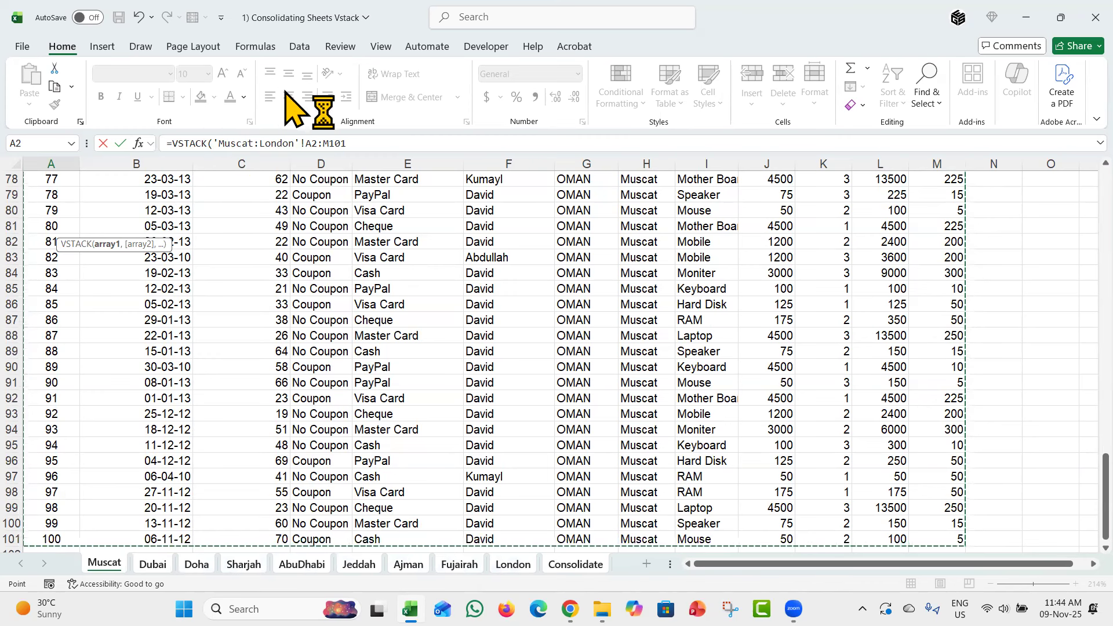
{"action": "left_click", "coordinate": [381, 143]}
{"action": "type", "text": ")"}
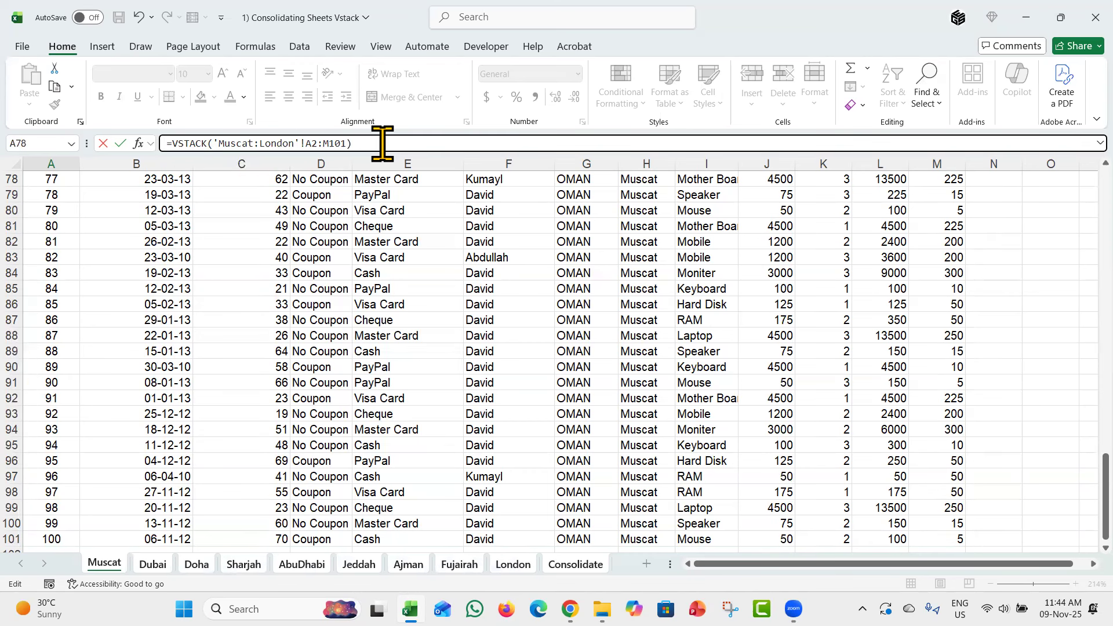
{"action": "key", "text": "shift+Home"}
{"action": "key", "text": "ctrl+c"}
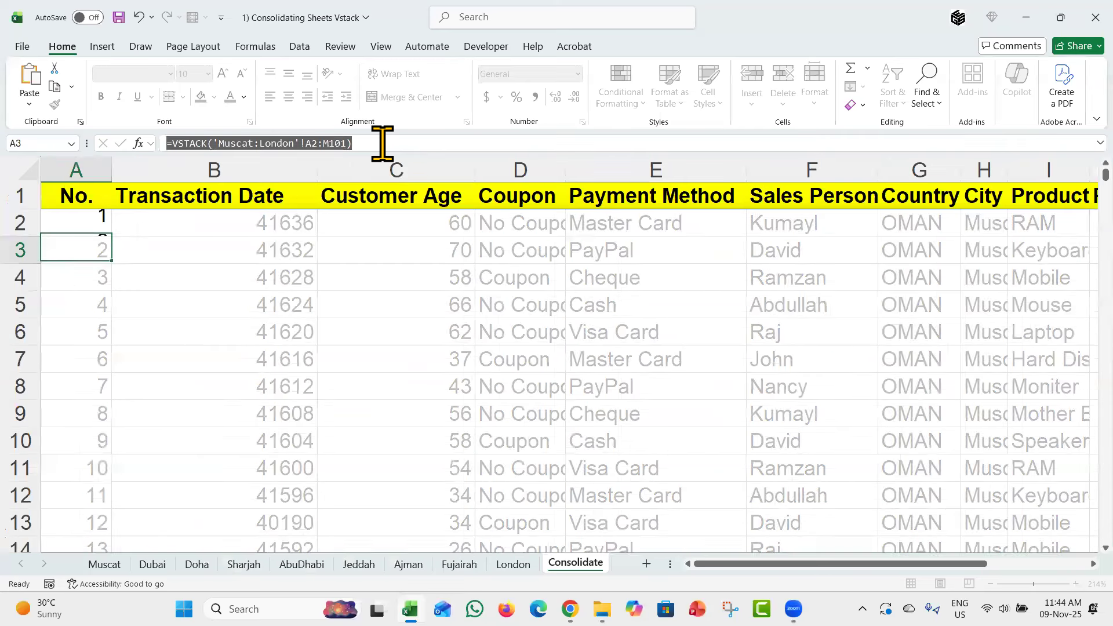
{"action": "key", "text": "Return"}
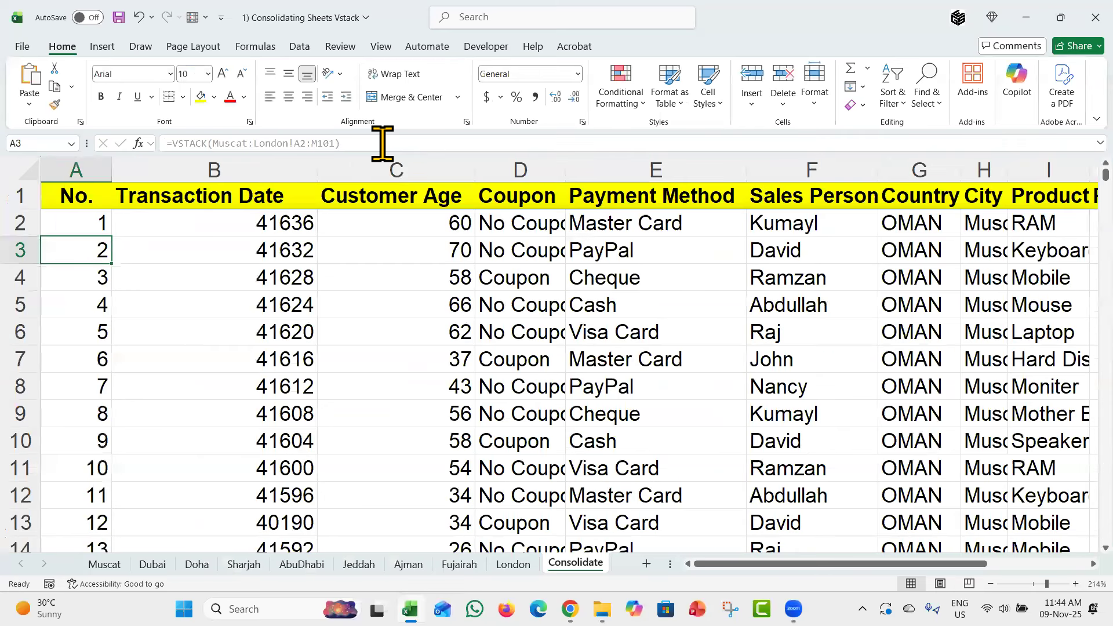
Format the Transaction Date column on the Consolidate sheet as Short Date
{"action": "scroll", "coordinate": [462, 286], "scroll_direction": "down", "scroll_amount": 4}
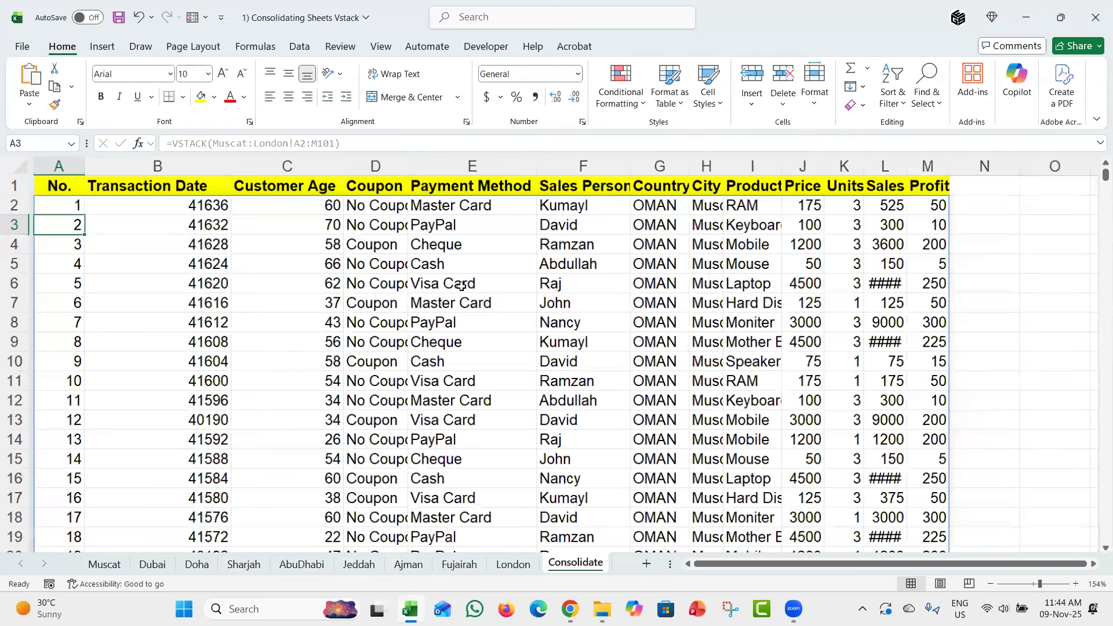
{"action": "scroll", "coordinate": [461, 285], "scroll_direction": "down", "scroll_amount": 3}
{"action": "left_click", "coordinate": [127, 200]}
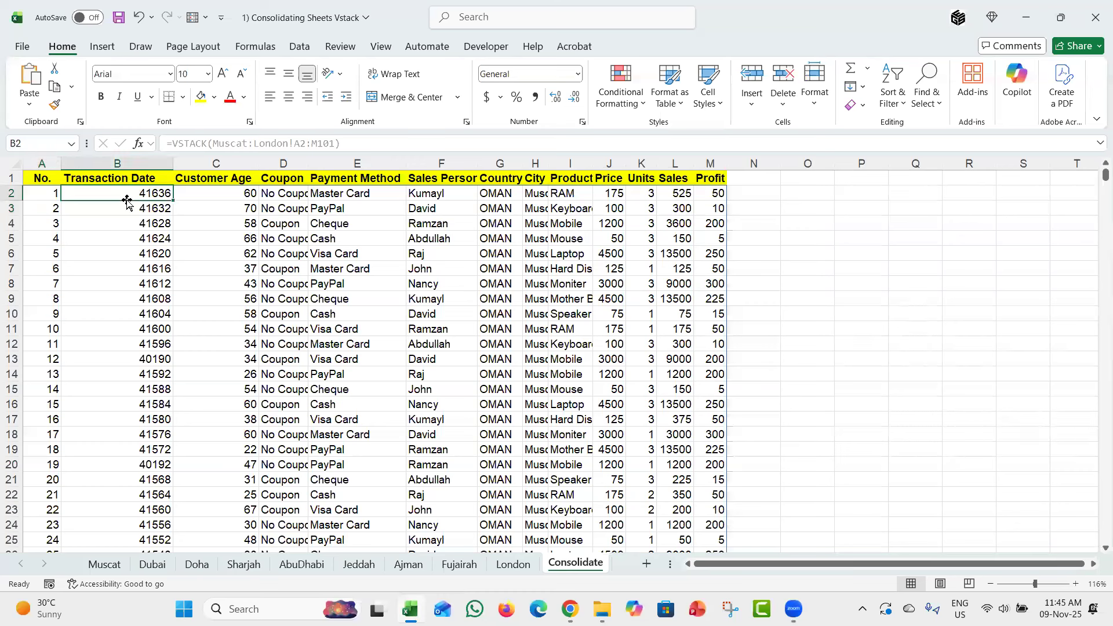
{"action": "left_click", "coordinate": [134, 162]}
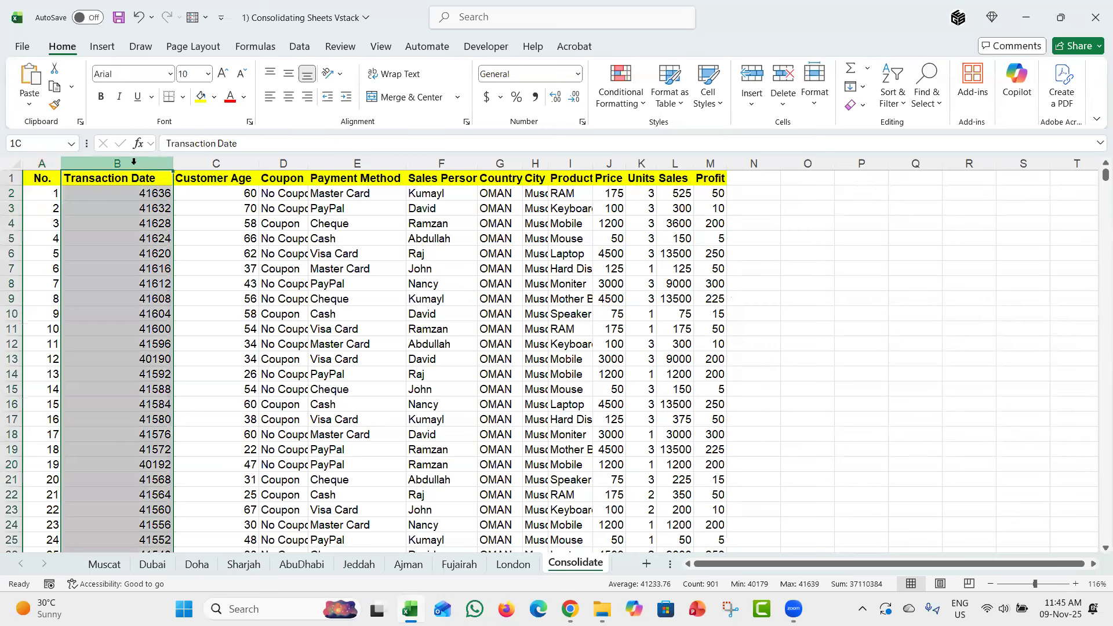
{"action": "left_click", "coordinate": [578, 73]}
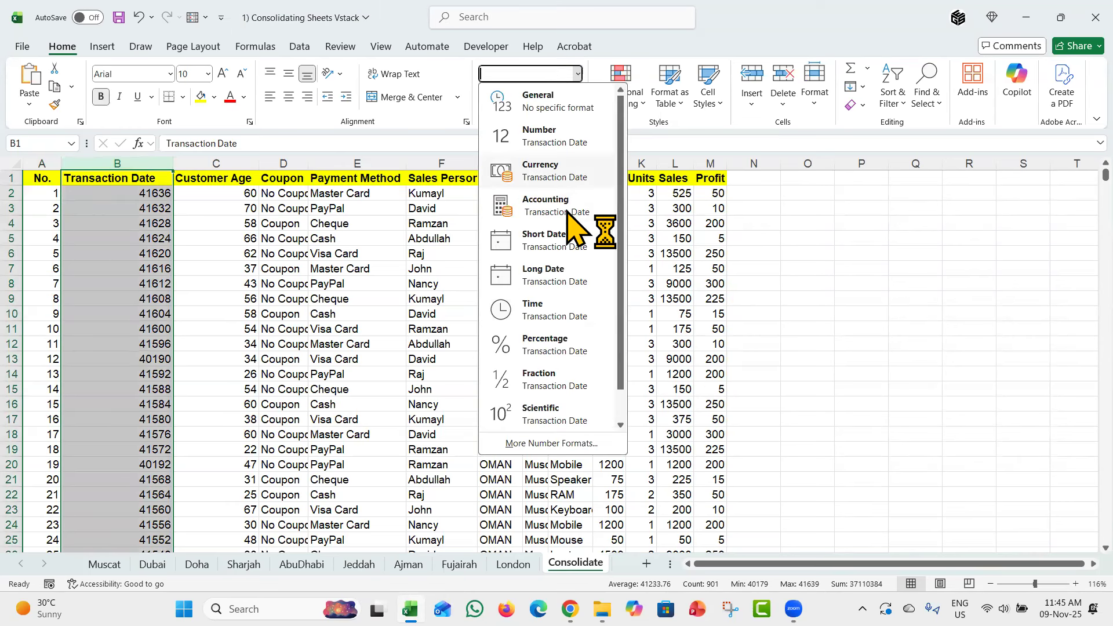
{"action": "left_click", "coordinate": [557, 246]}
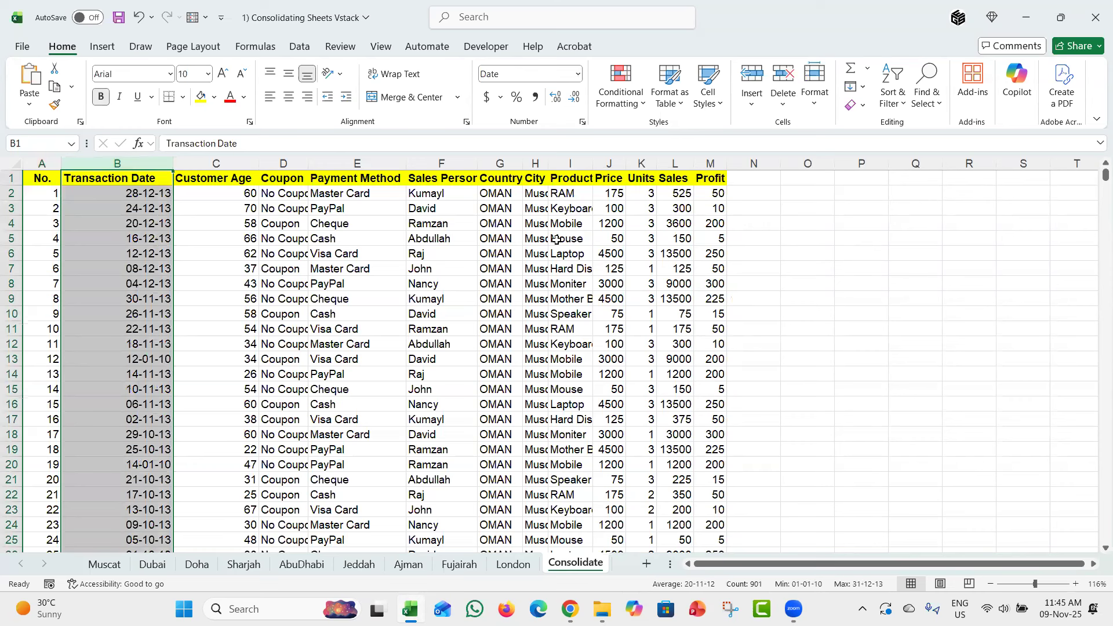
{"action": "left_click", "coordinate": [93, 255]}
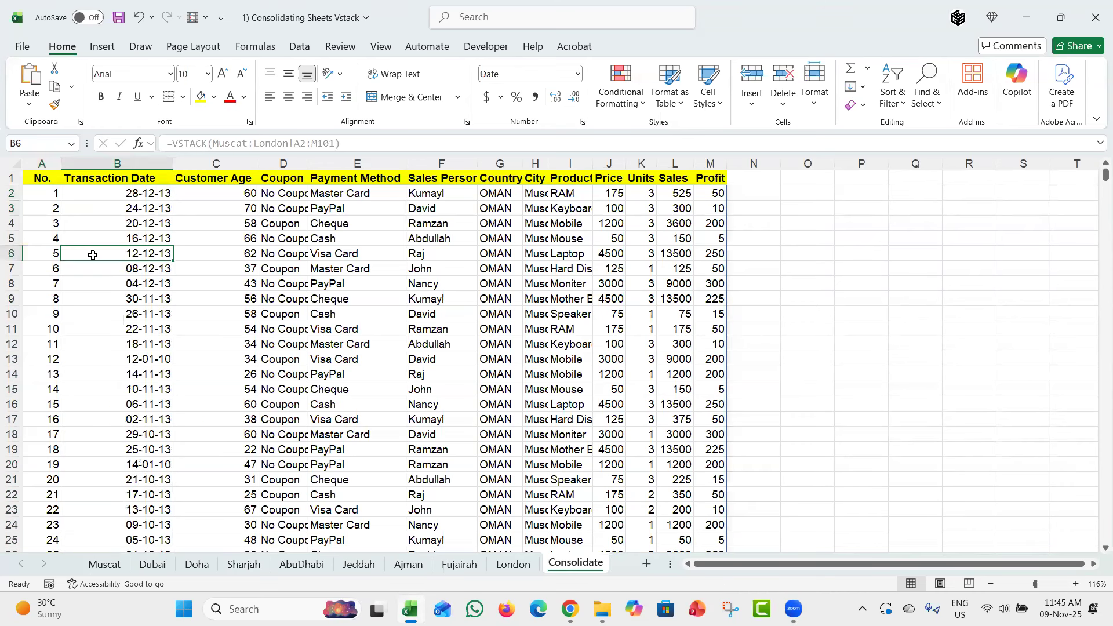
Examine the end of the consolidated data to find its last filled row
{"action": "key", "text": "Left"}
{"action": "key", "text": "ctrl+Down"}
{"action": "key", "text": "Down"}
{"action": "key", "text": "Down"}
{"action": "key", "text": "Down"}
{"action": "key", "text": "Down"}
{"action": "key", "text": "Down"}
{"action": "key", "text": "Down"}
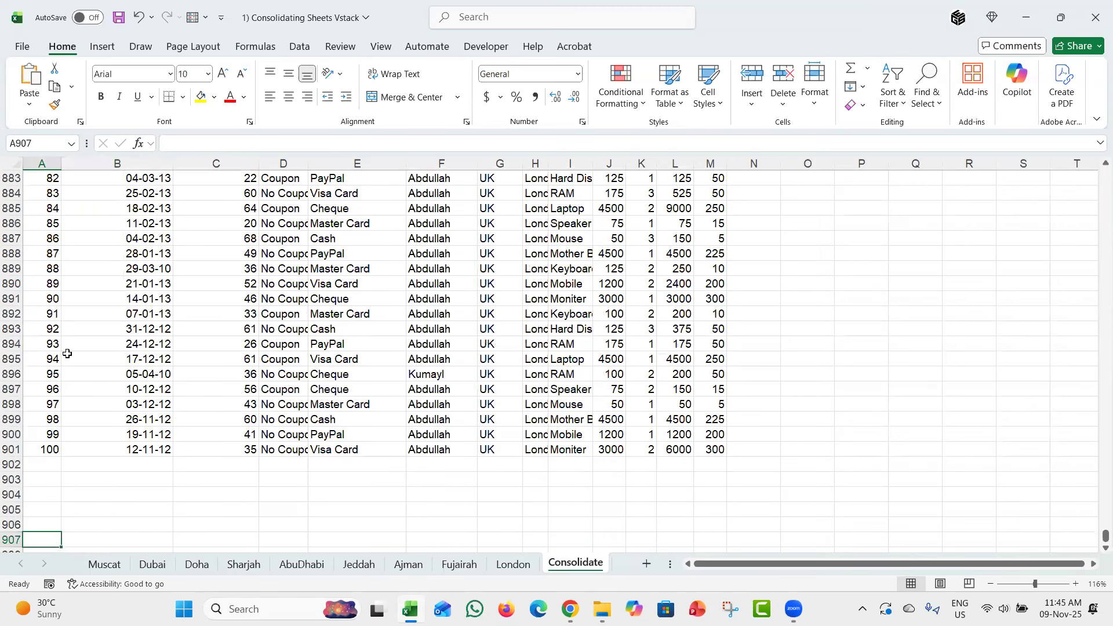
{"action": "scroll", "coordinate": [67, 354], "scroll_direction": "up", "scroll_amount": 3, "text": "ctrl"}
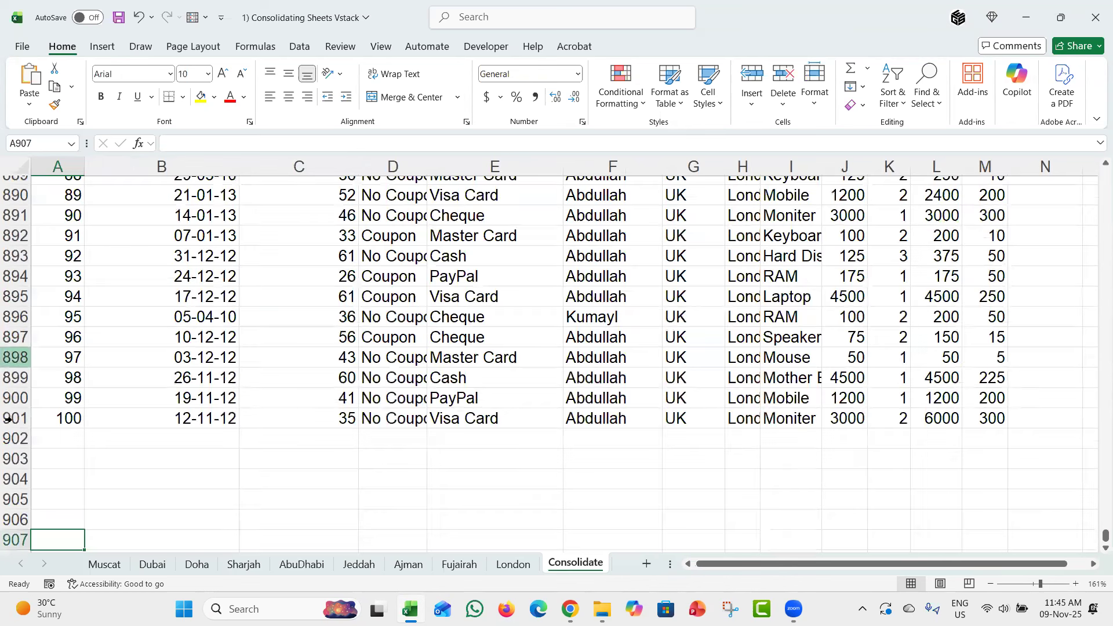
{"action": "left_click", "coordinate": [8, 417]}
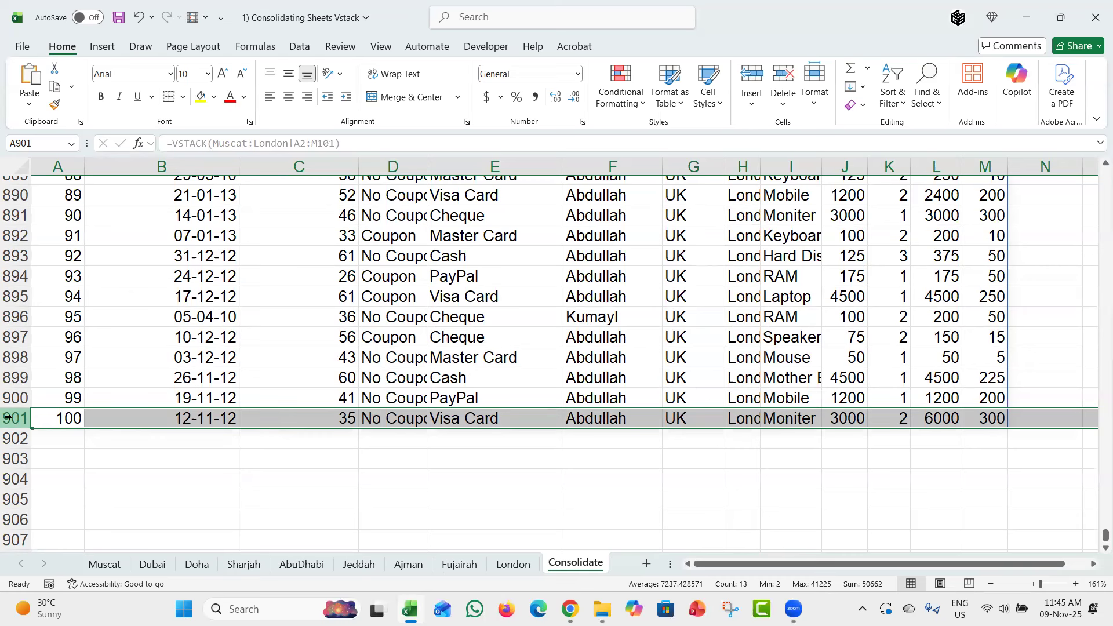
Review the VSTACK formula in cell A2 of the Consolidate sheet
{"action": "key", "text": "ctrl+Home"}
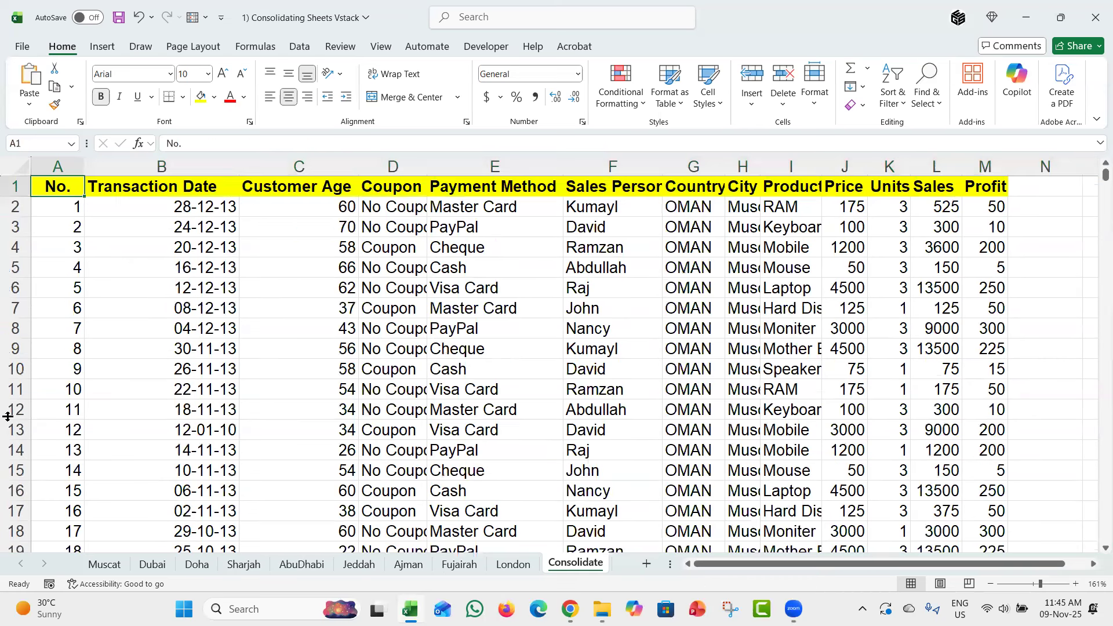
{"action": "key", "text": "Down"}
{"action": "key", "text": "F2"}
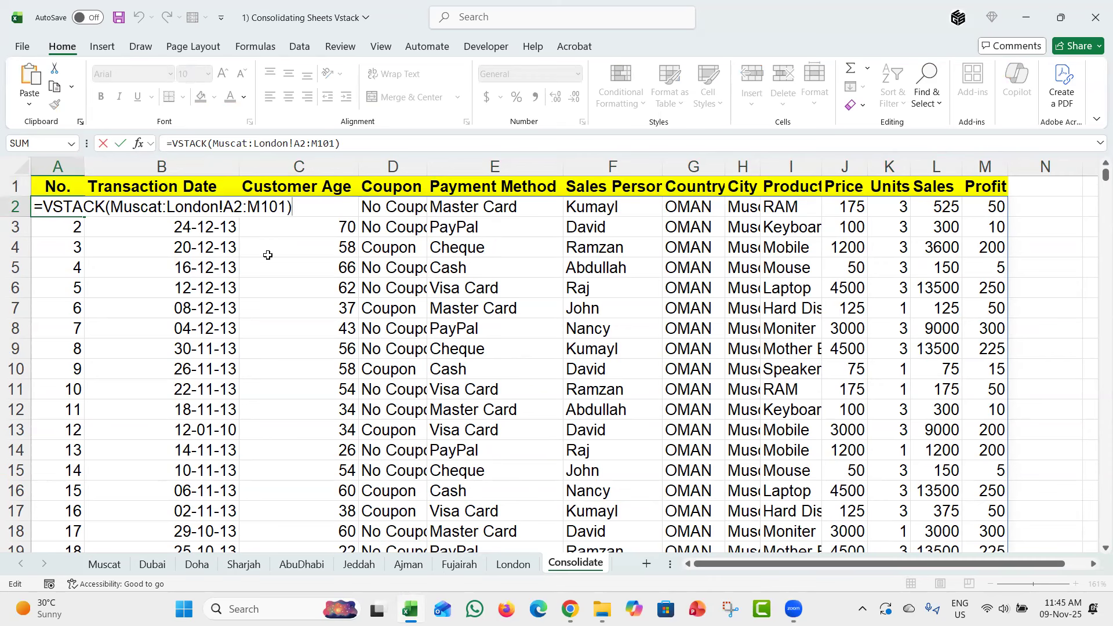
{"action": "key", "text": "Return"}
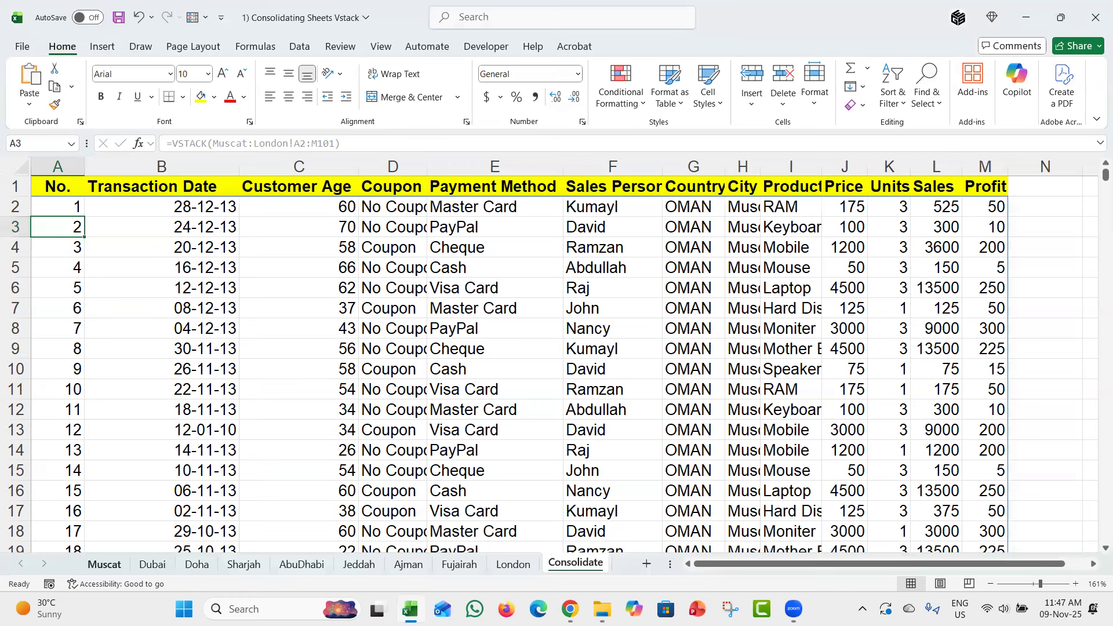
Compare the column headers and their order on the Muscat and Dubai sheets, and recheck the VSTACK formula in A2 of Consolidate
{"action": "left_click", "coordinate": [105, 564]}
{"action": "scroll", "coordinate": [112, 318], "scroll_direction": "up", "scroll_amount": 20}
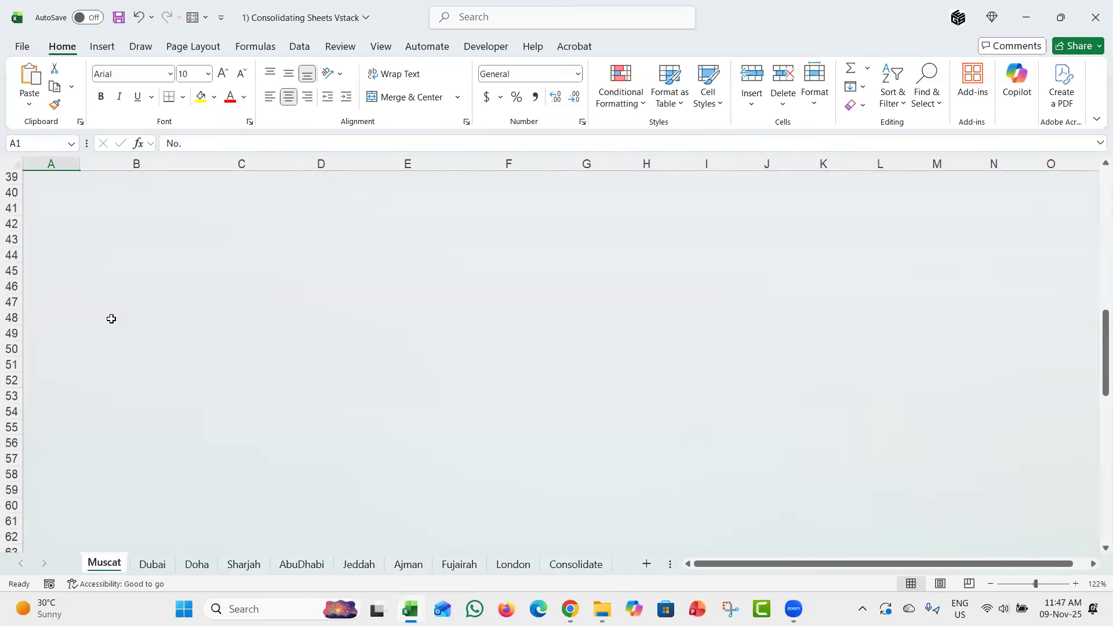
{"action": "scroll", "coordinate": [41, 184], "scroll_direction": "up", "scroll_amount": 5}
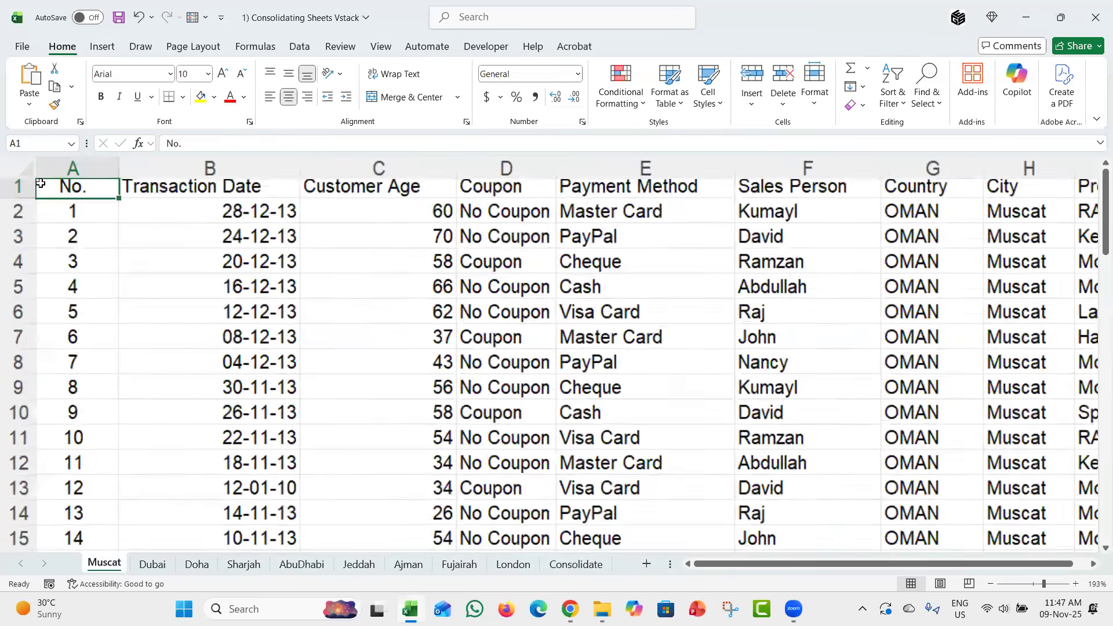
{"action": "left_click", "coordinate": [83, 169]}
{"action": "left_click", "coordinate": [204, 170]}
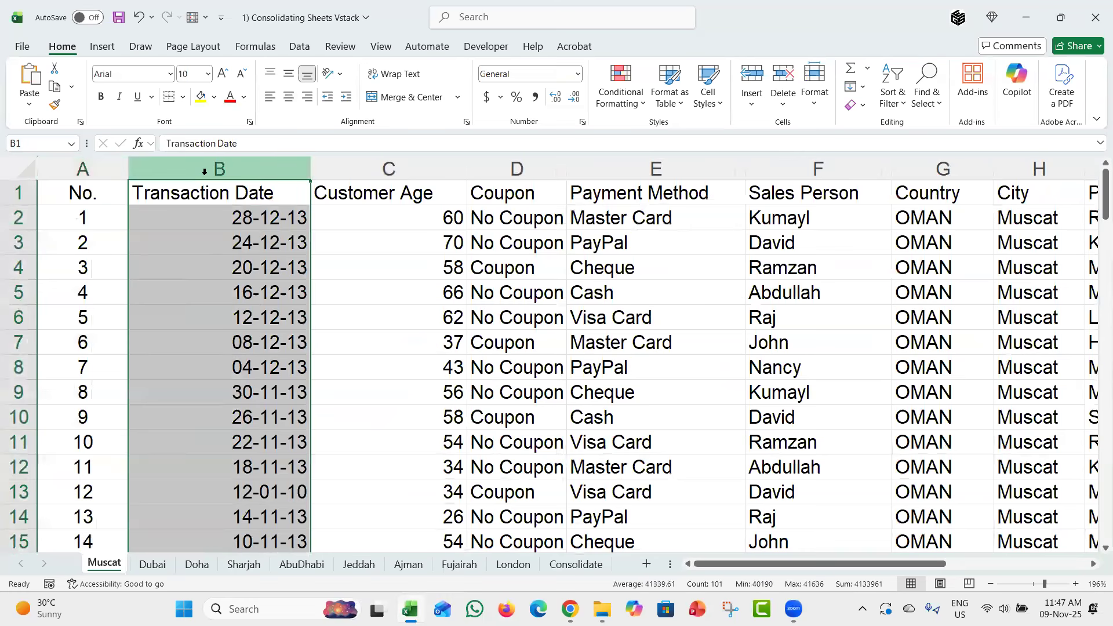
{"action": "left_click", "coordinate": [354, 168]}
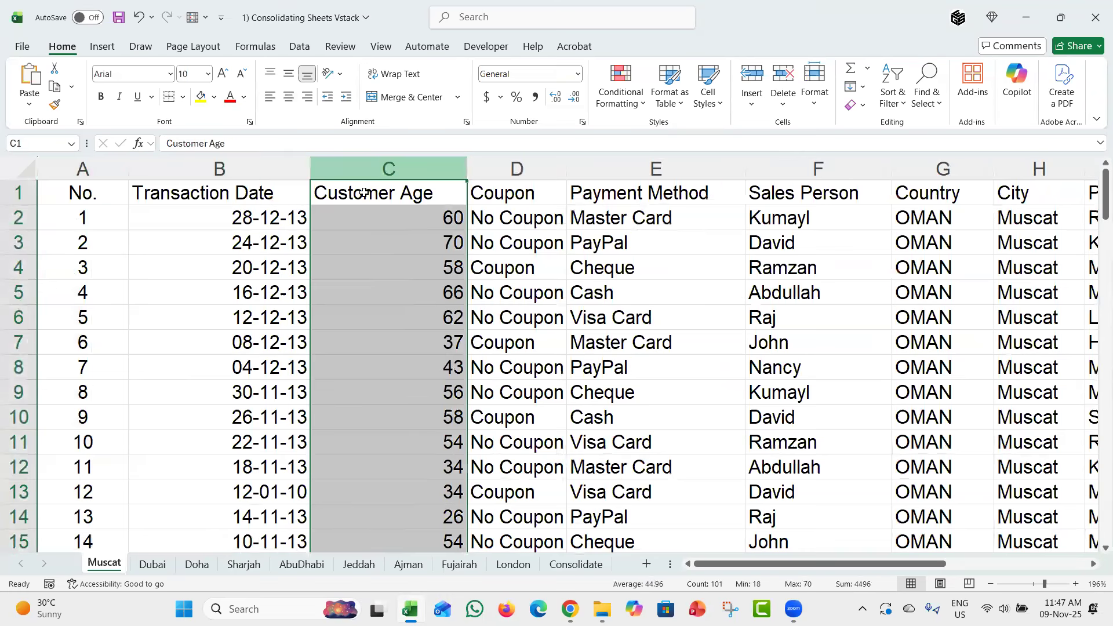
{"action": "left_click", "coordinate": [363, 192]}
{"action": "left_click", "coordinate": [152, 564]}
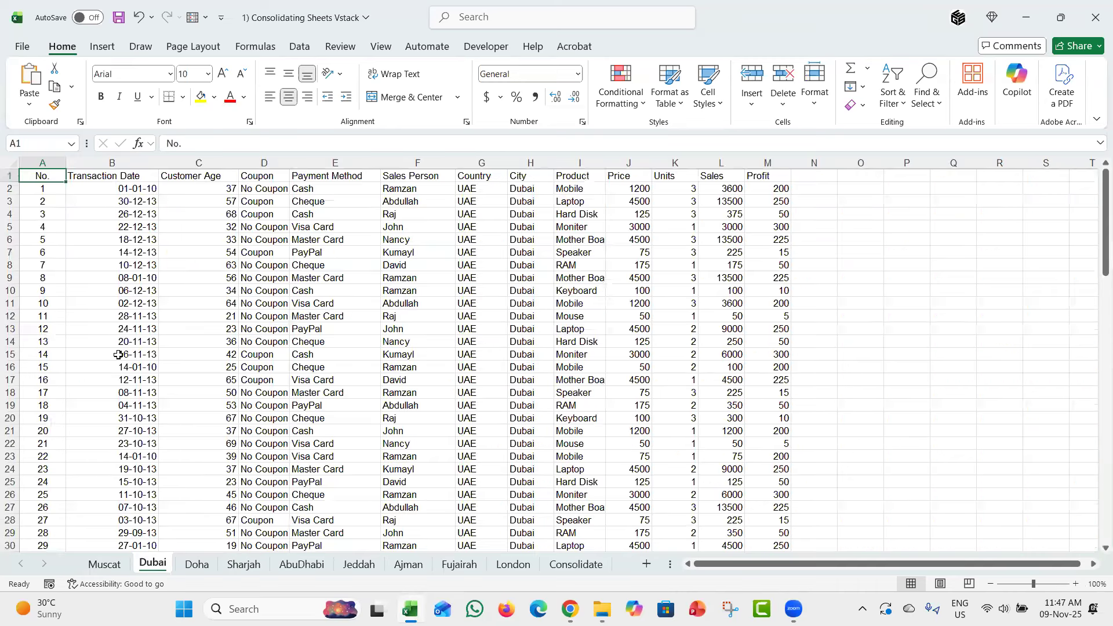
{"action": "scroll", "coordinate": [44, 255], "scroll_direction": "left", "scroll_amount": 1}
{"action": "scroll", "coordinate": [44, 255], "scroll_direction": "up", "scroll_amount": 5}
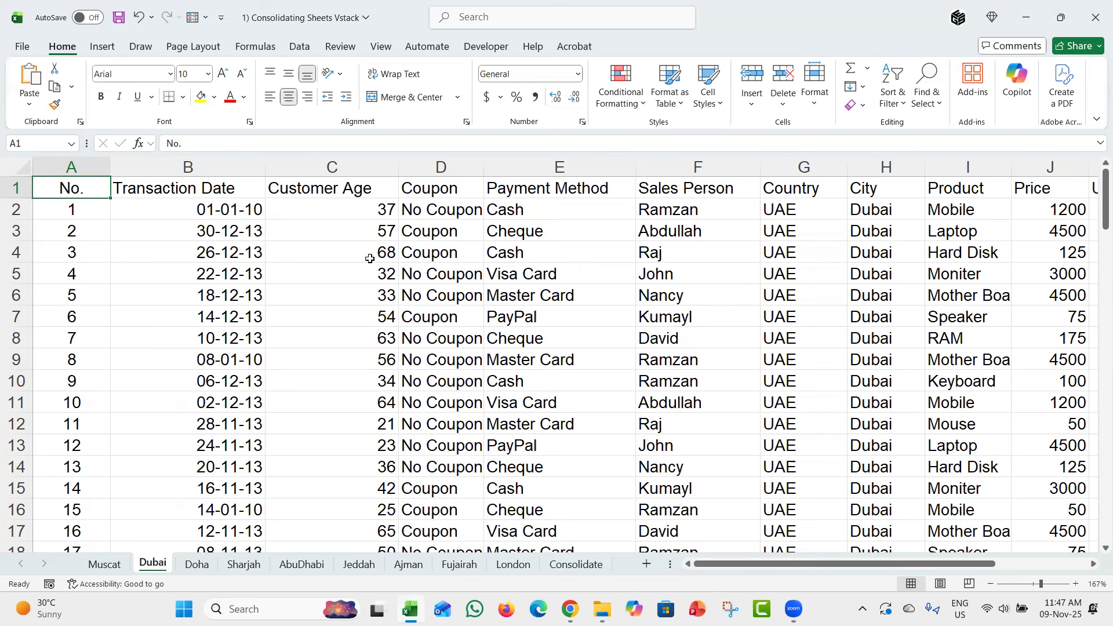
{"action": "left_click", "coordinate": [277, 254]}
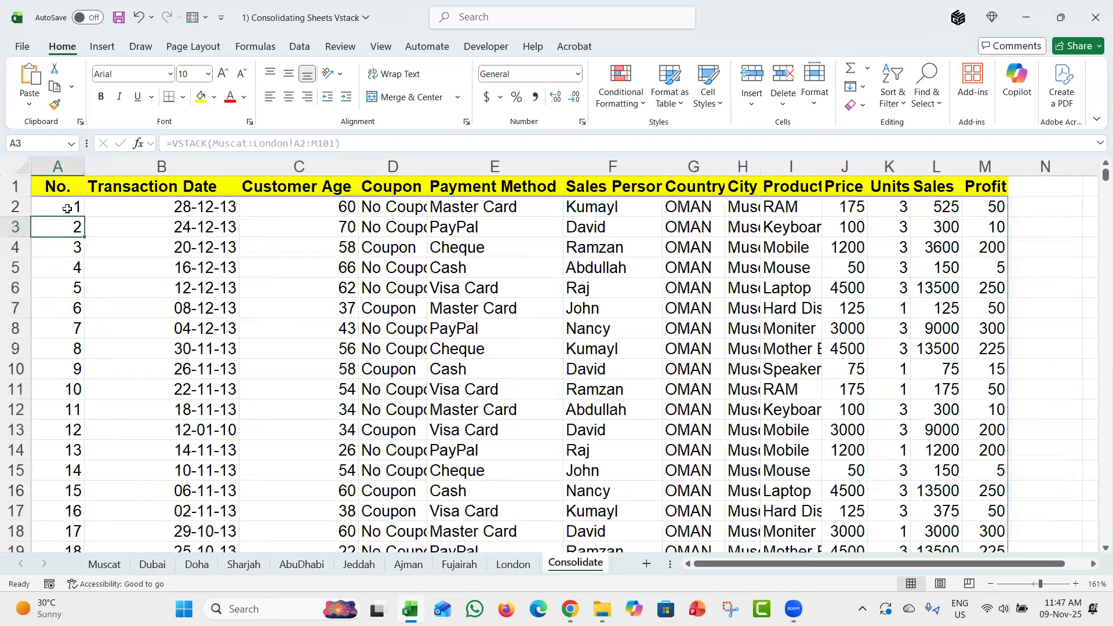
{"action": "double_click", "coordinate": [67, 208]}
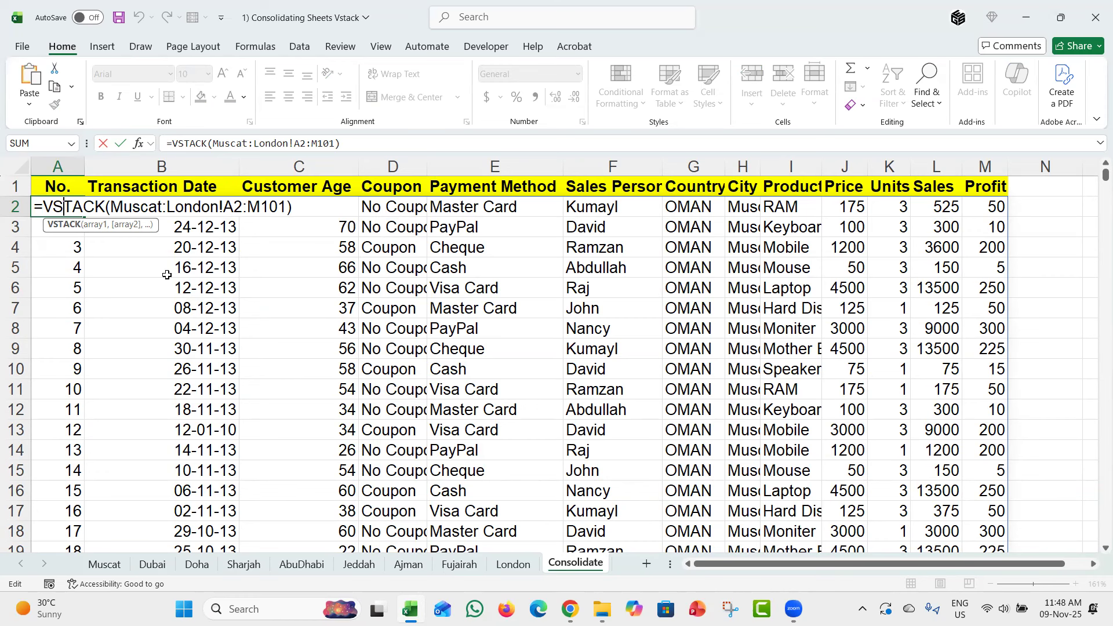
{"action": "key", "text": "ctrl+Return"}
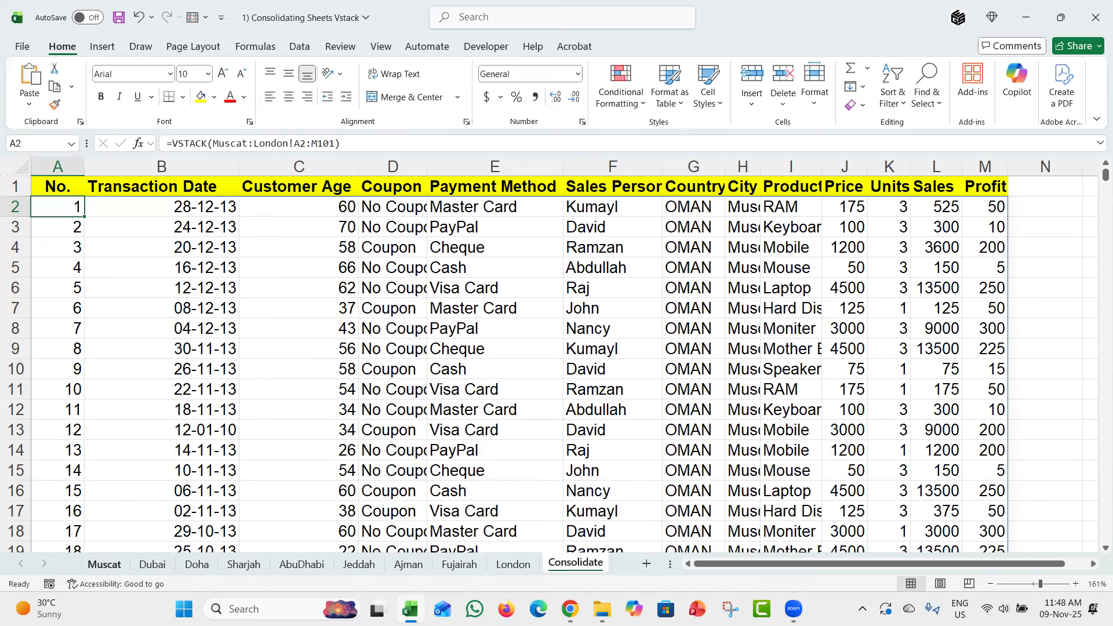
Convert the Muscat sheet's data range into a table with headers
{"action": "left_click", "coordinate": [104, 564]}
{"action": "scroll", "coordinate": [226, 262], "scroll_direction": "up", "scroll_amount": 2, "text": "ctrl"}
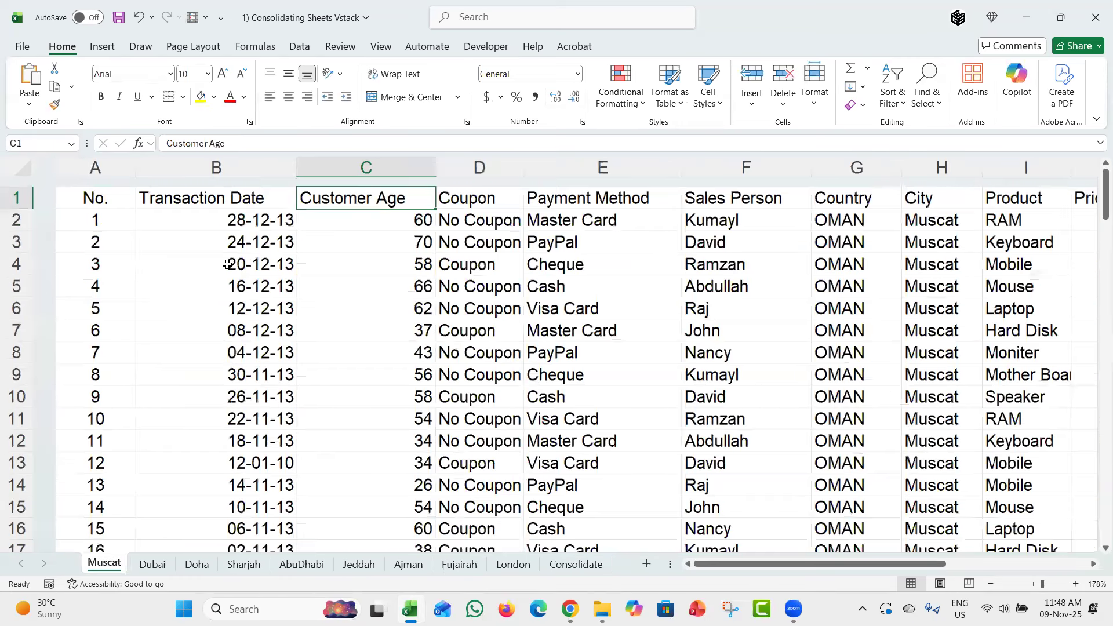
{"action": "scroll", "coordinate": [227, 264], "scroll_direction": "down", "scroll_amount": 1, "text": "ctrl"}
{"action": "left_click", "coordinate": [227, 262]}
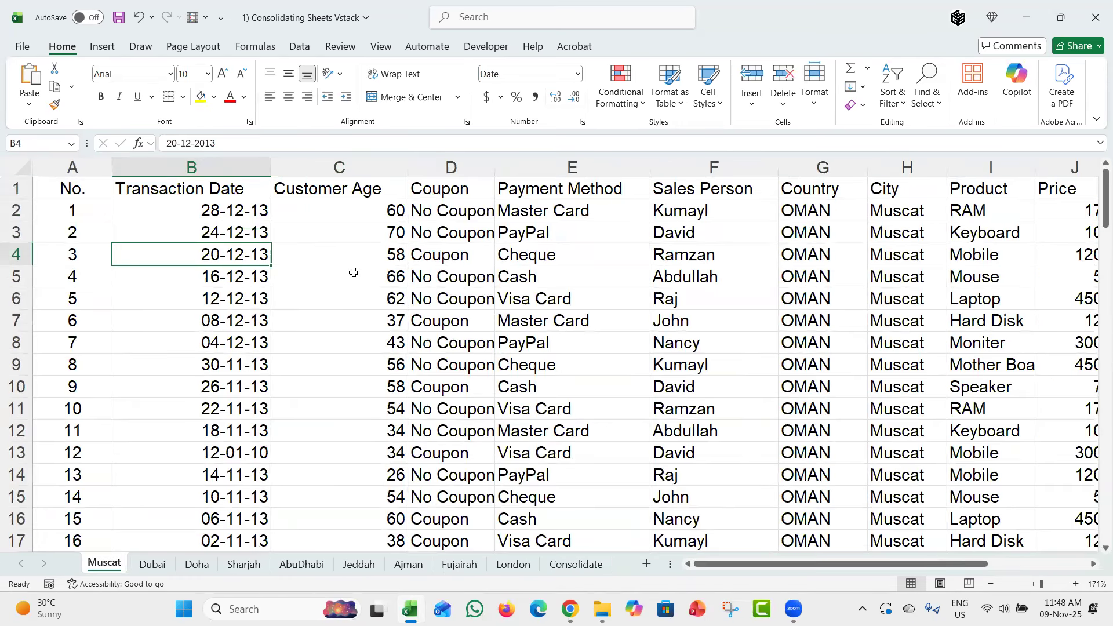
{"action": "key", "text": "ctrl+t"}
{"action": "key", "text": "Return"}
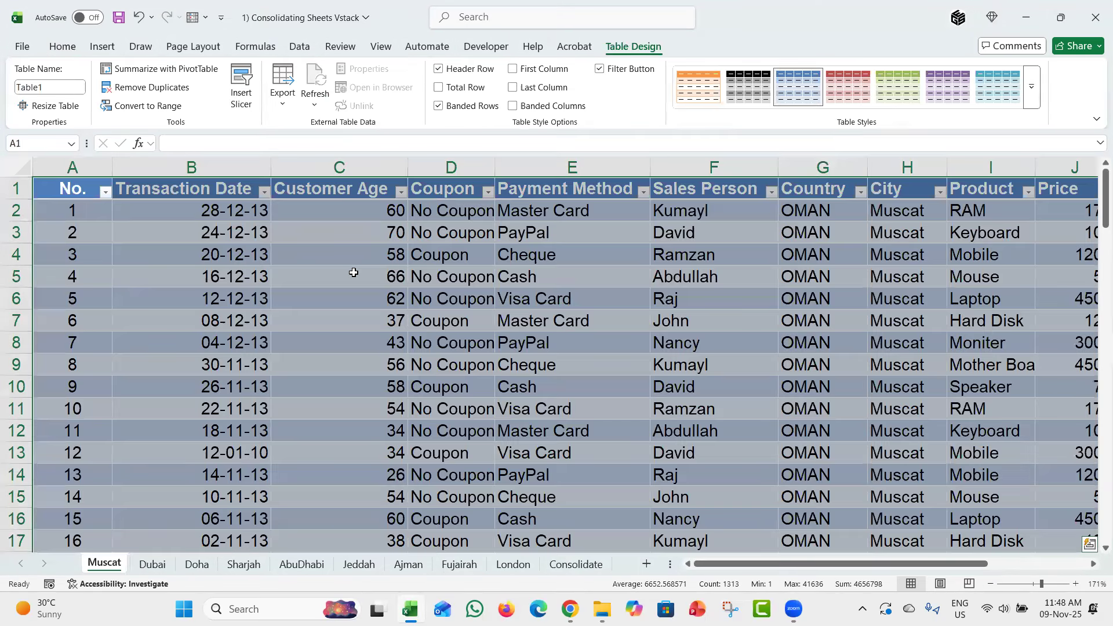
{"action": "left_click", "coordinate": [353, 273]}
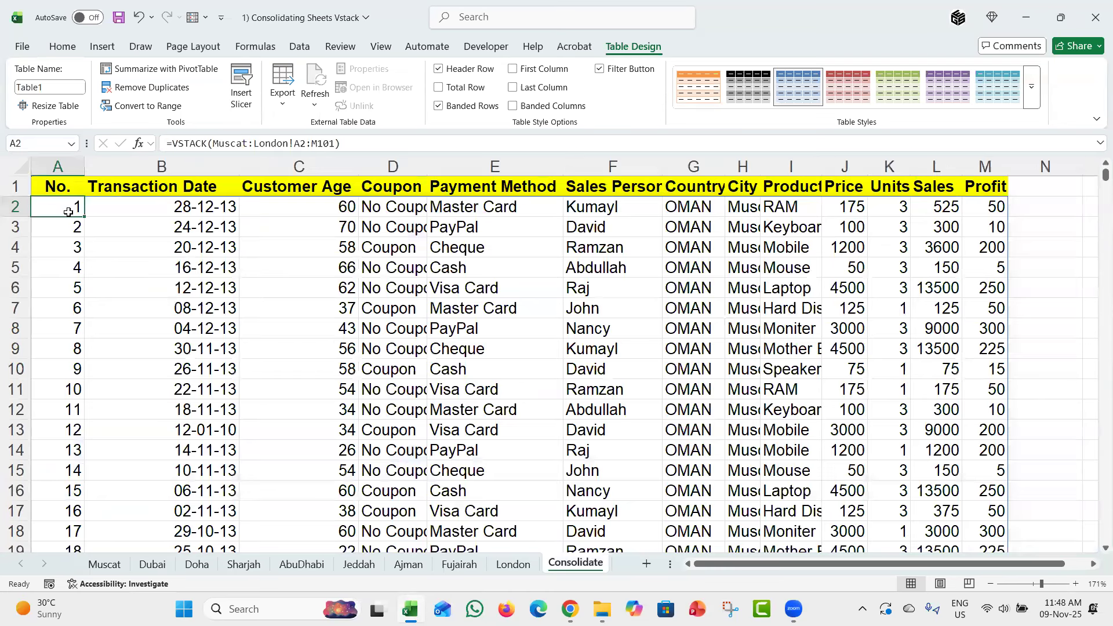
Delete the VSTACK formula and its results below the header row on the Consolidate sheet
{"action": "key", "text": "ctrl+shift+Down"}
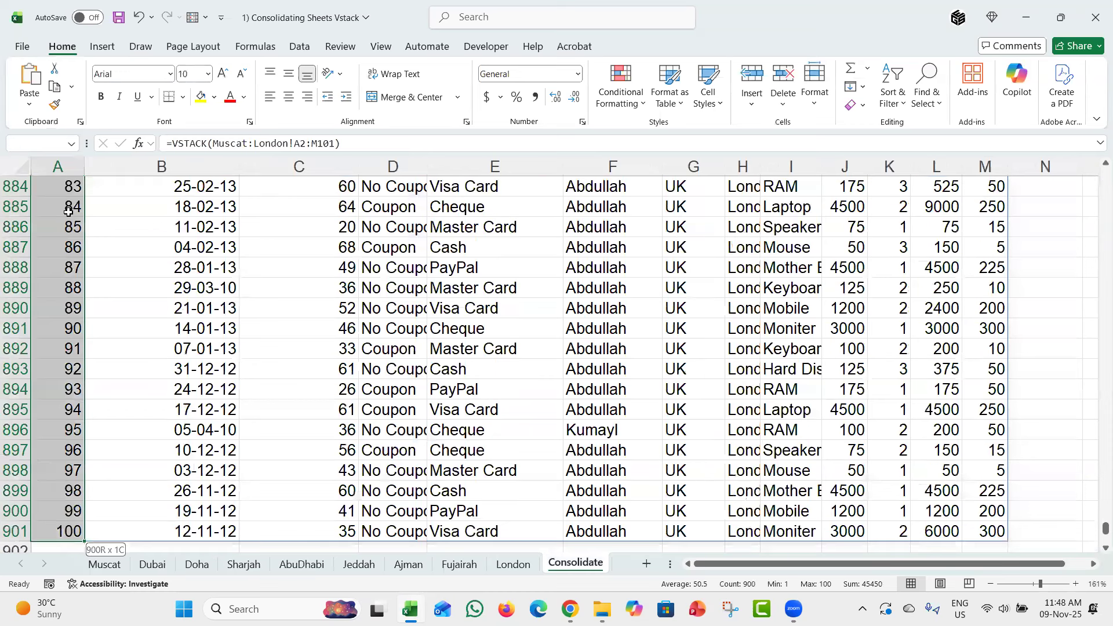
{"action": "key", "text": "ctrl+shift+Right"}
{"action": "key", "text": "Delete"}
{"action": "key", "text": "ctrl+Home"}
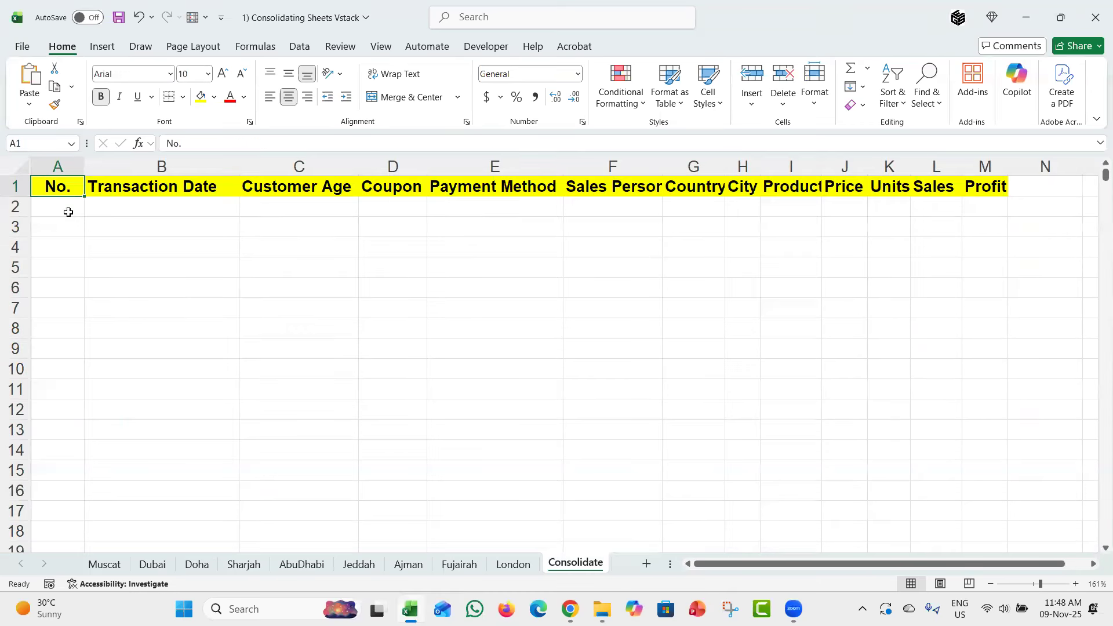
Return to the Muscat sheet and check the name of its table in the table's design settings
{"action": "key", "text": "ctrl+Page_Up"}
{"action": "key", "text": "ctrl+Page_Up"}
{"action": "key", "text": "ctrl+Page_Up"}
{"action": "key", "text": "ctrl+Page_Up"}
{"action": "key", "text": "ctrl+Page_Up"}
{"action": "key", "text": "ctrl+Page_Up"}
{"action": "key", "text": "ctrl+Page_Up"}
{"action": "key", "text": "ctrl+Page_Up"}
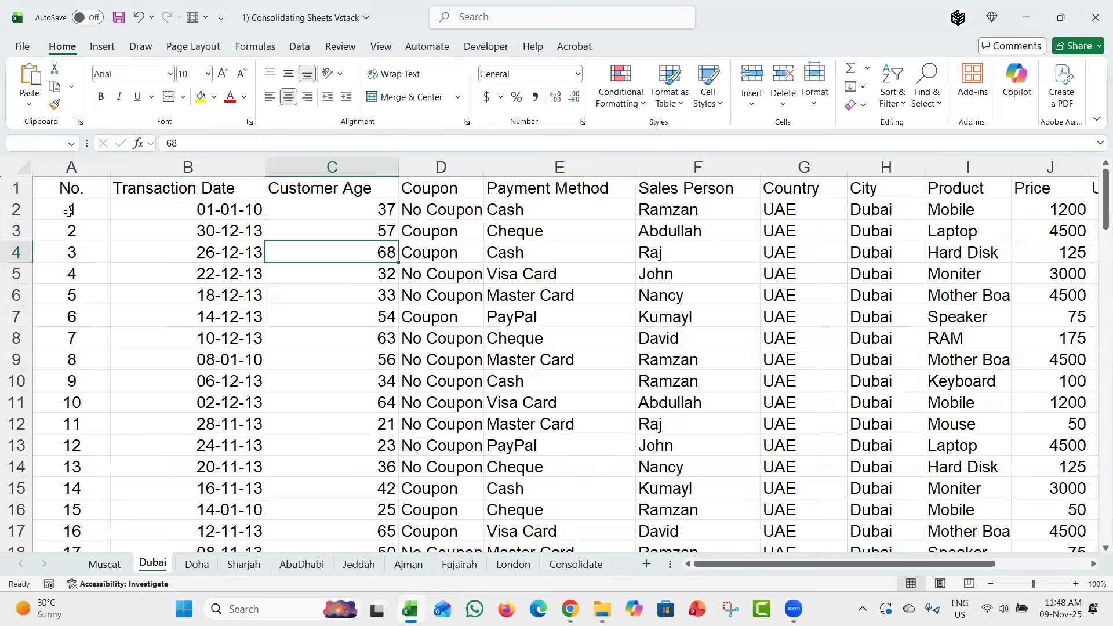
{"action": "key", "text": "ctrl+Page_Up"}
{"action": "scroll", "coordinate": [360, 292], "scroll_direction": "down", "scroll_amount": 2}
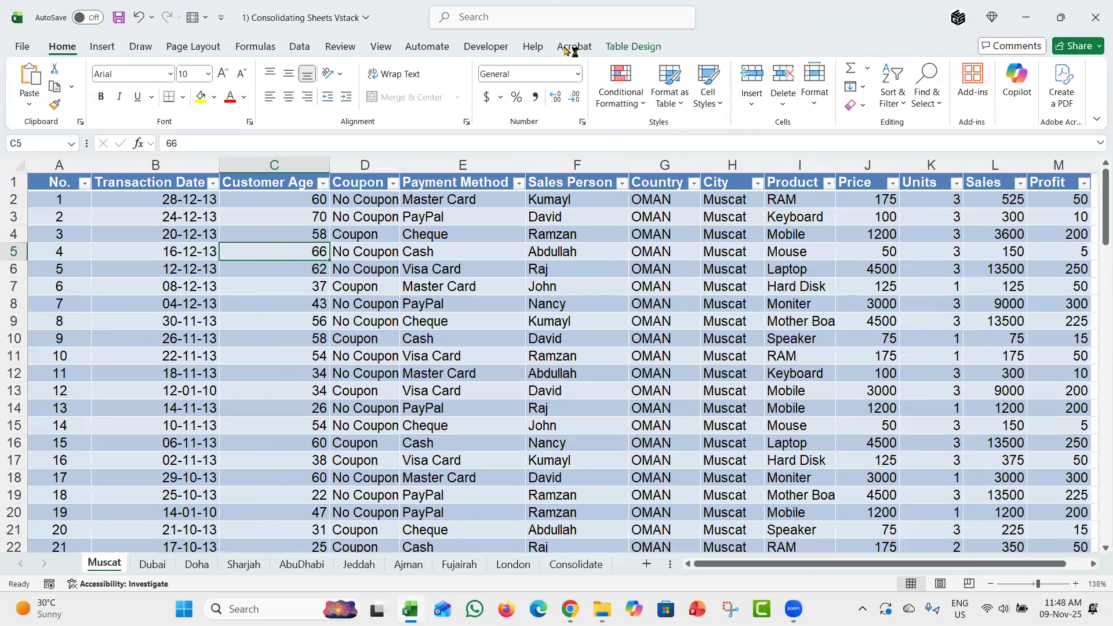
{"action": "left_click", "coordinate": [649, 52]}
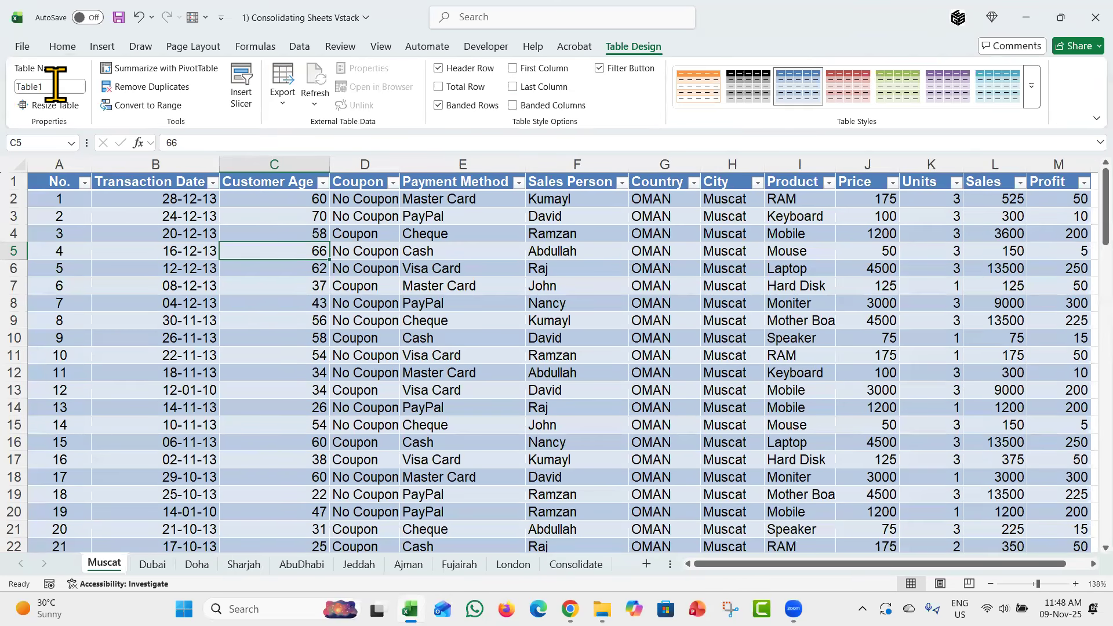
Convert the Dubai sheet's data range into a table with headers
{"action": "left_click", "coordinate": [153, 564]}
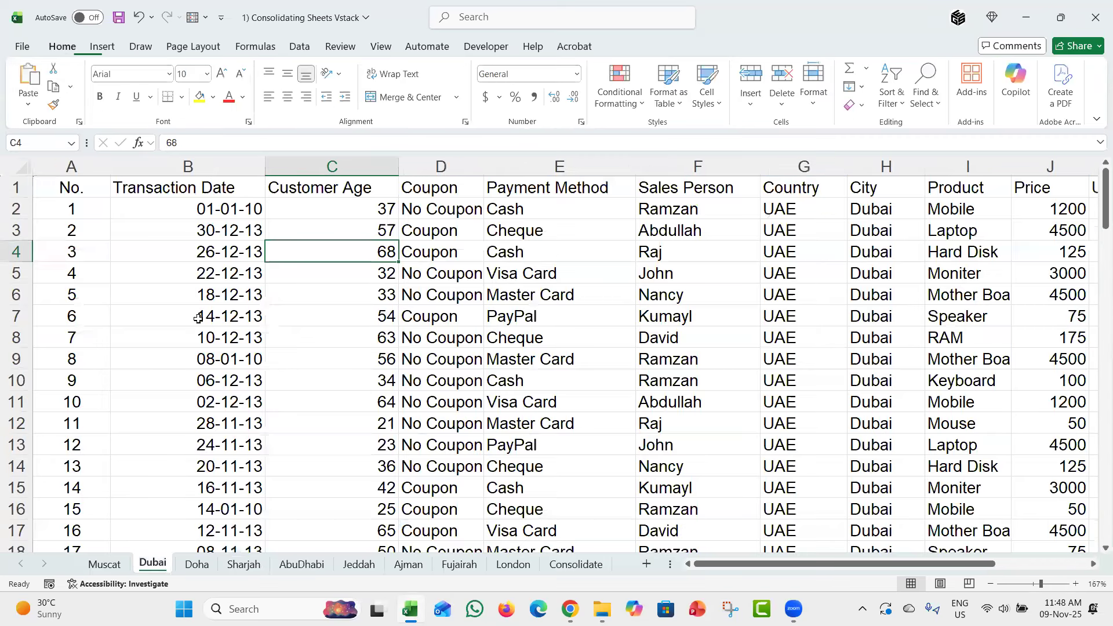
{"action": "key", "text": "ctrl+a"}
{"action": "key", "text": "ctrl+t"}
{"action": "key", "text": "Return"}
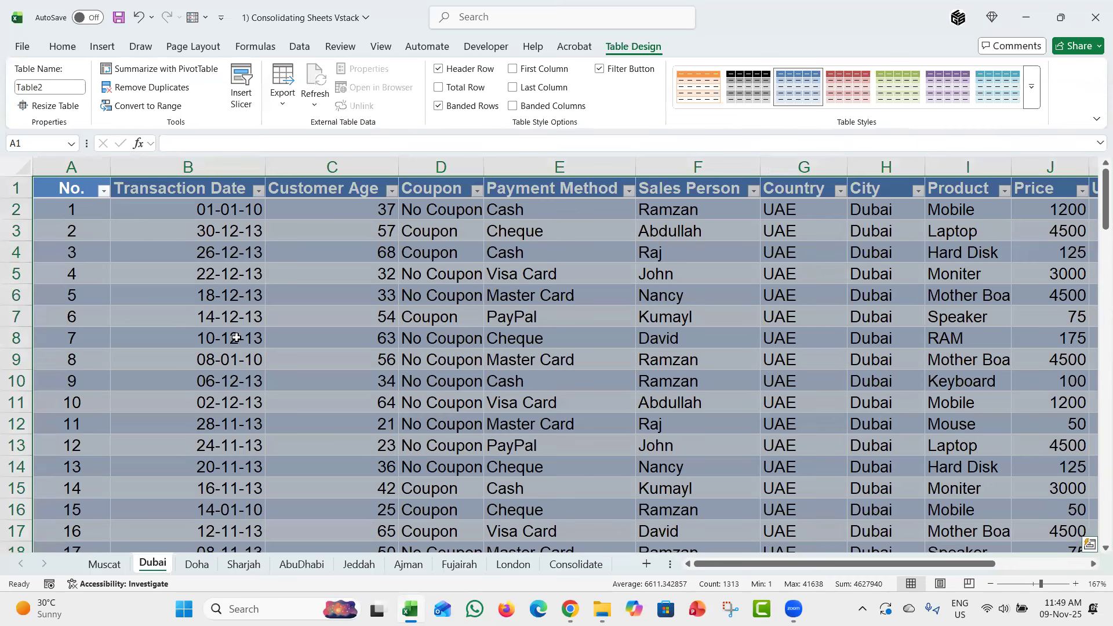
Convert the Doha sheet's range A1:M101 into a table with headers
{"action": "key", "text": "ctrl+Page_Down"}
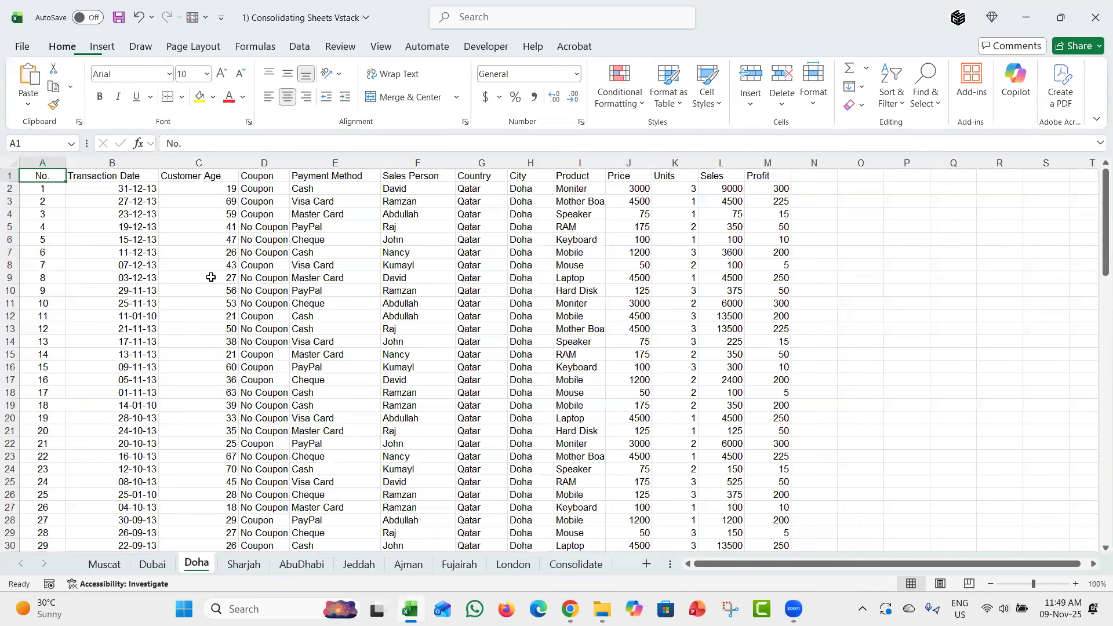
{"action": "key", "text": "ctrl+t"}
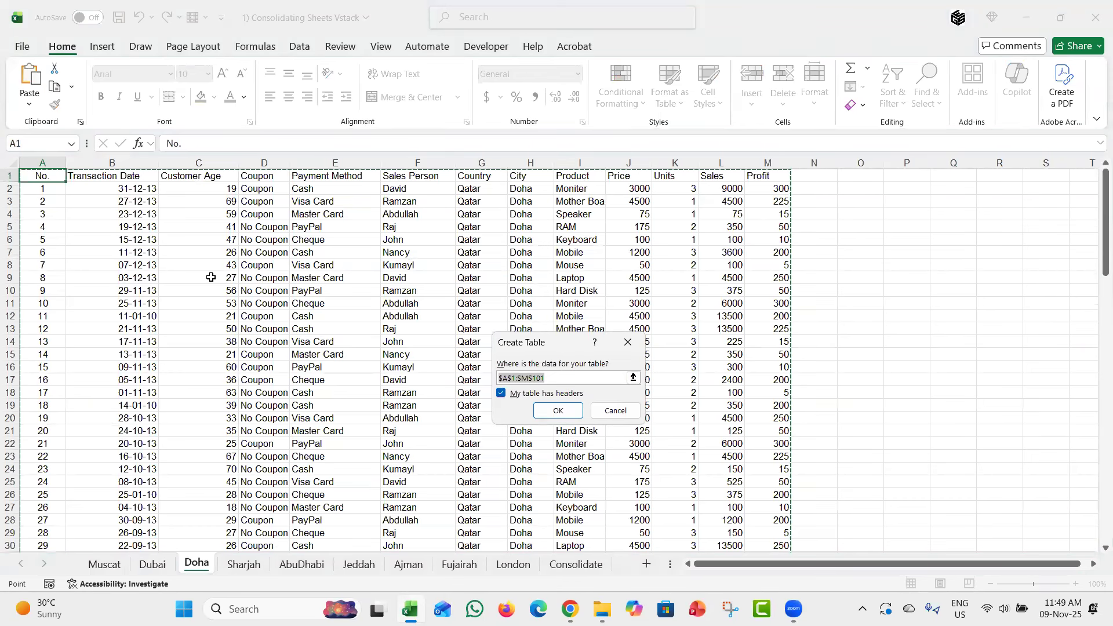
{"action": "key", "text": "Return"}
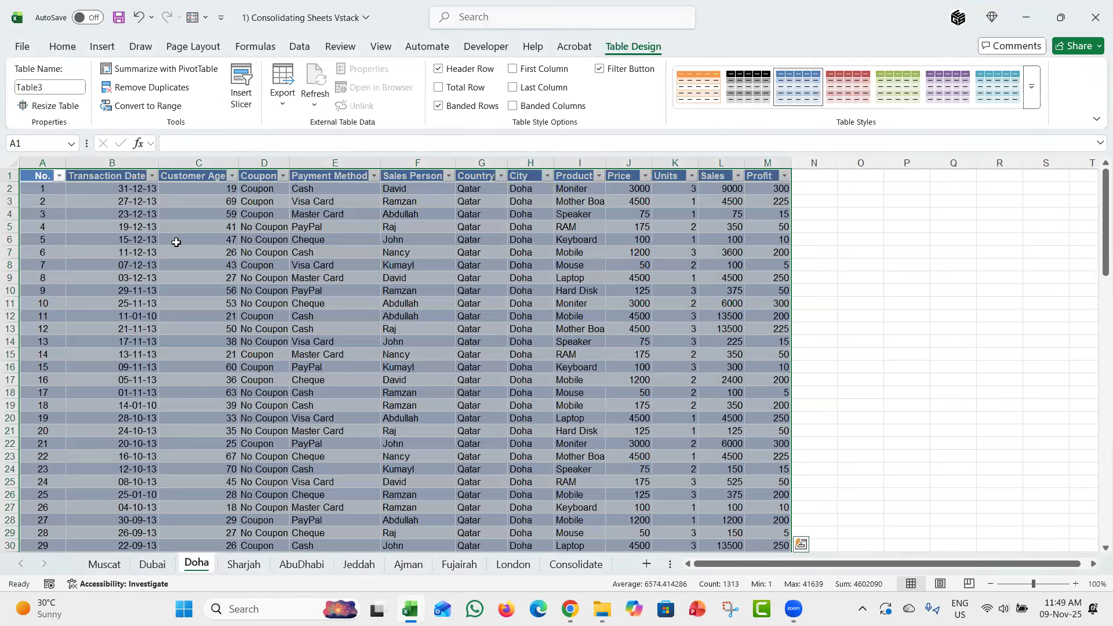
Convert the data ranges on the Sharjah and AbuDhabi sheets into tables with headers
{"action": "key", "text": "ctrl+Page_Down"}
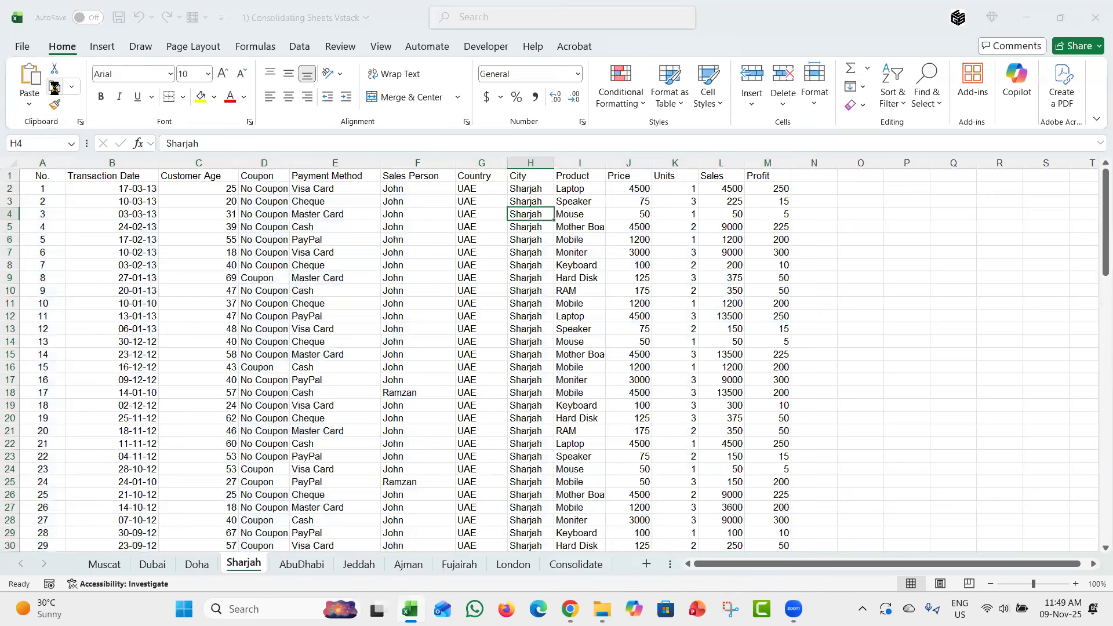
{"action": "key", "text": "ctrl+a"}
{"action": "key", "text": "ctrl+t"}
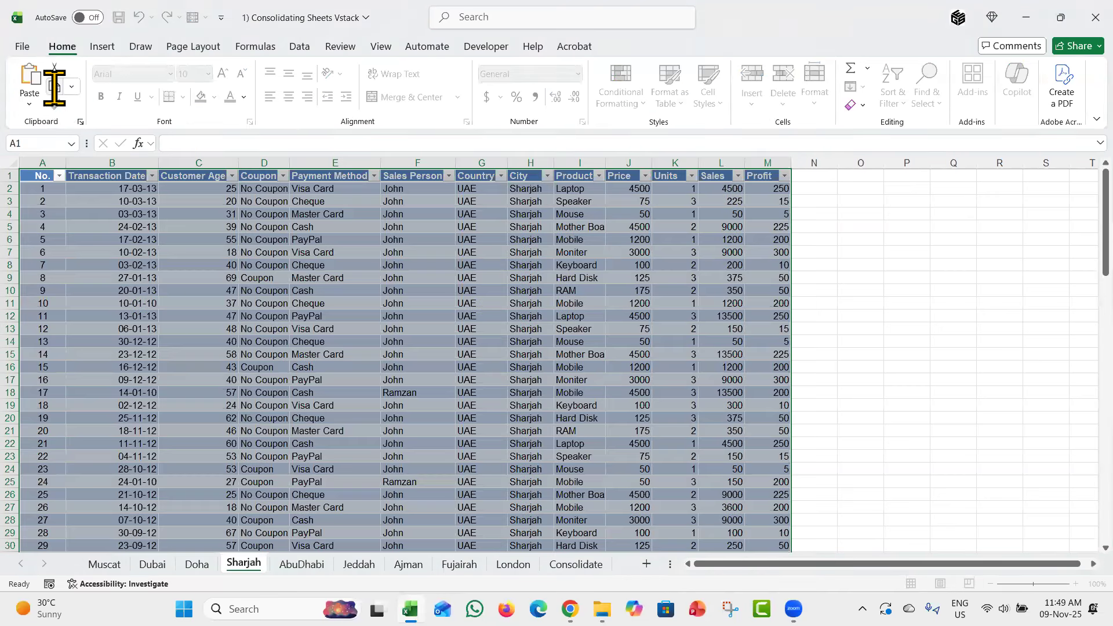
{"action": "key", "text": "Return"}
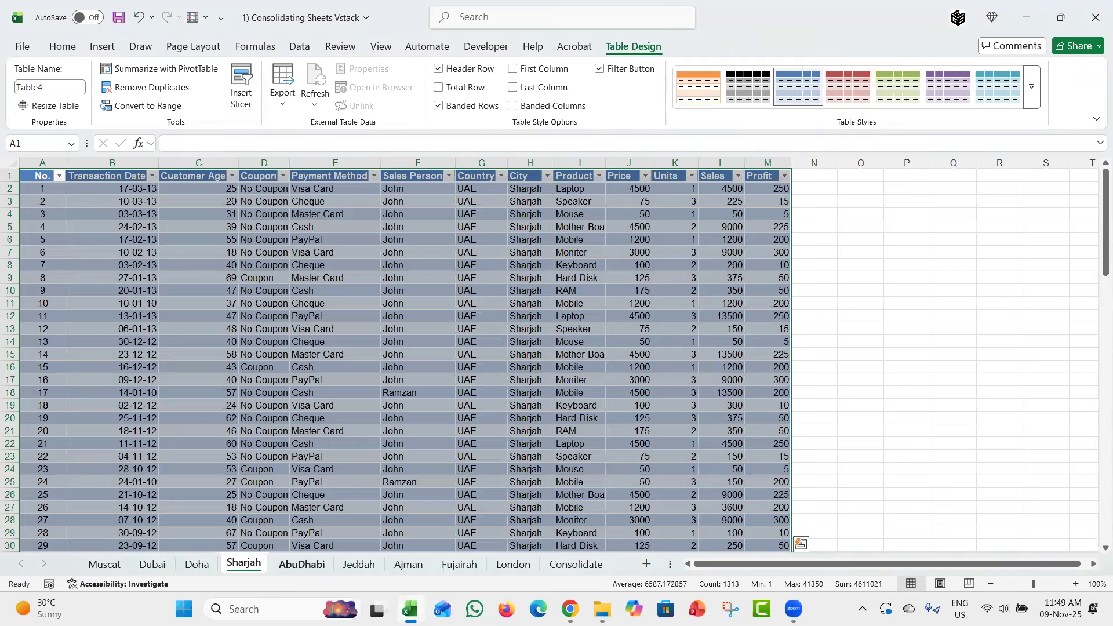
{"action": "left_click", "coordinate": [302, 563]}
{"action": "key", "text": "ctrl+t"}
{"action": "key", "text": "Return"}
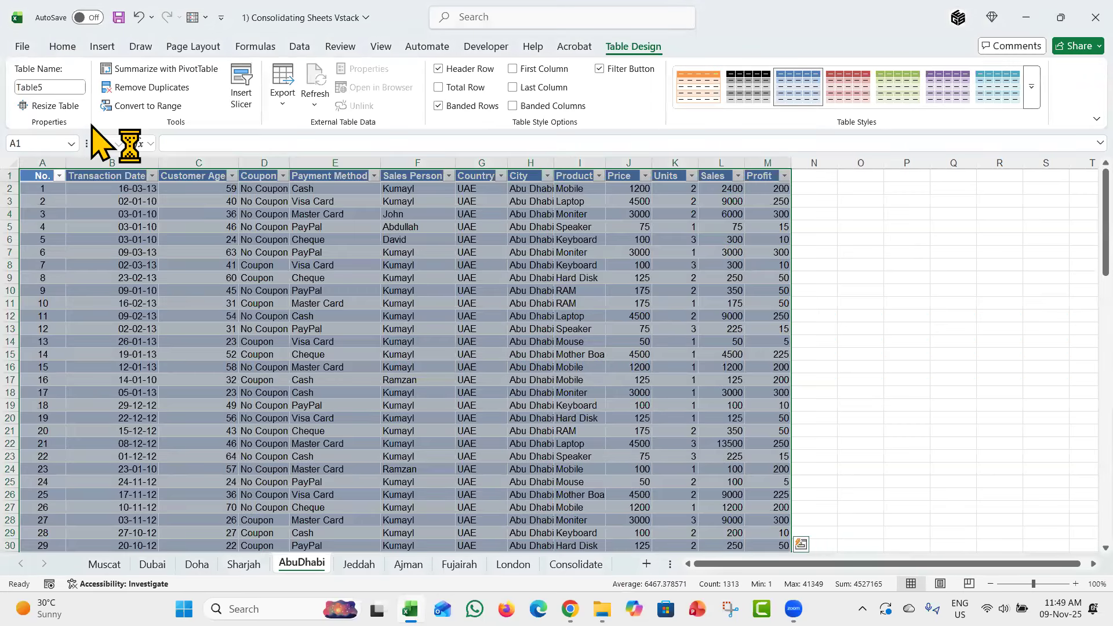
Convert the data ranges on the Jeddah and Ajman sheets into tables with headers
{"action": "key", "text": "ctrl+Page_Down"}
{"action": "key", "text": "ctrl+t"}
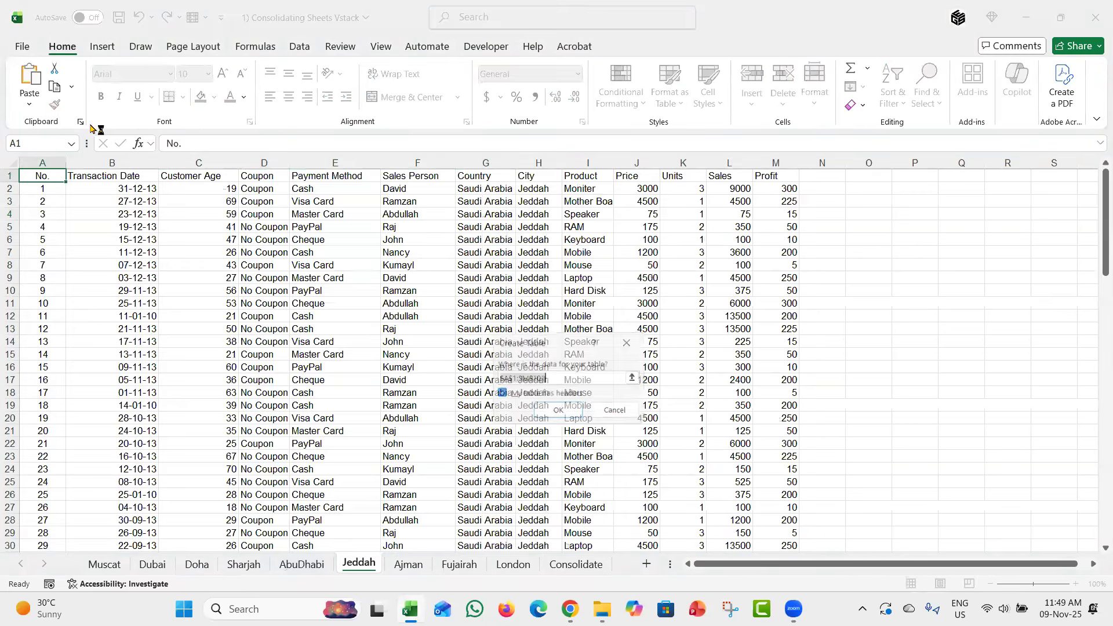
{"action": "key", "text": "Return"}
{"action": "left_click", "coordinate": [230, 264]}
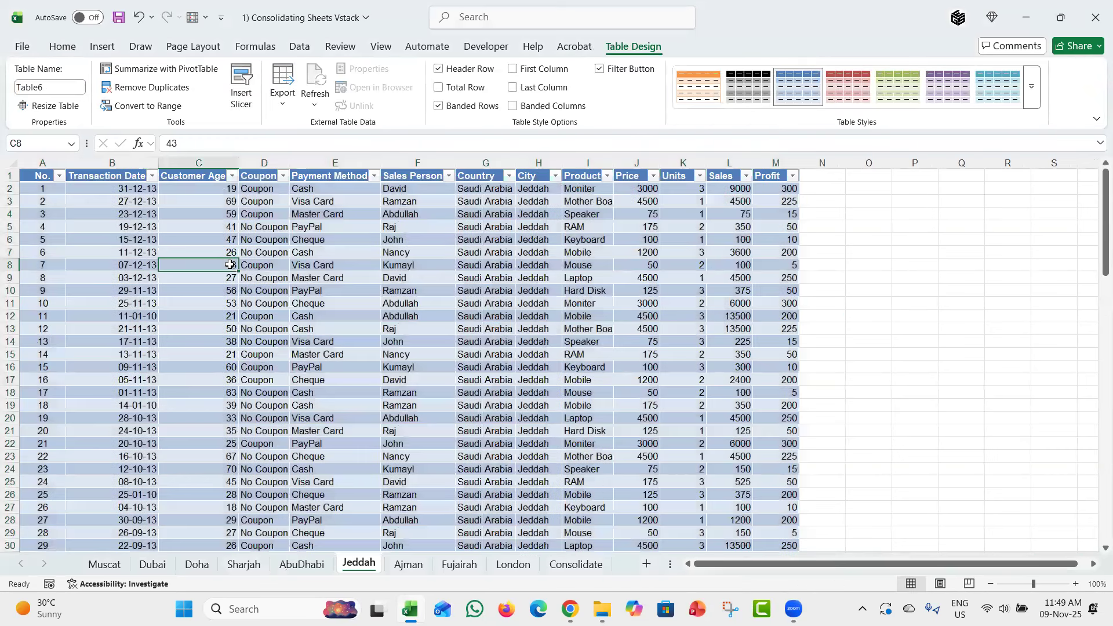
{"action": "key", "text": "ctrl+Page_Down"}
{"action": "key", "text": "ctrl+t"}
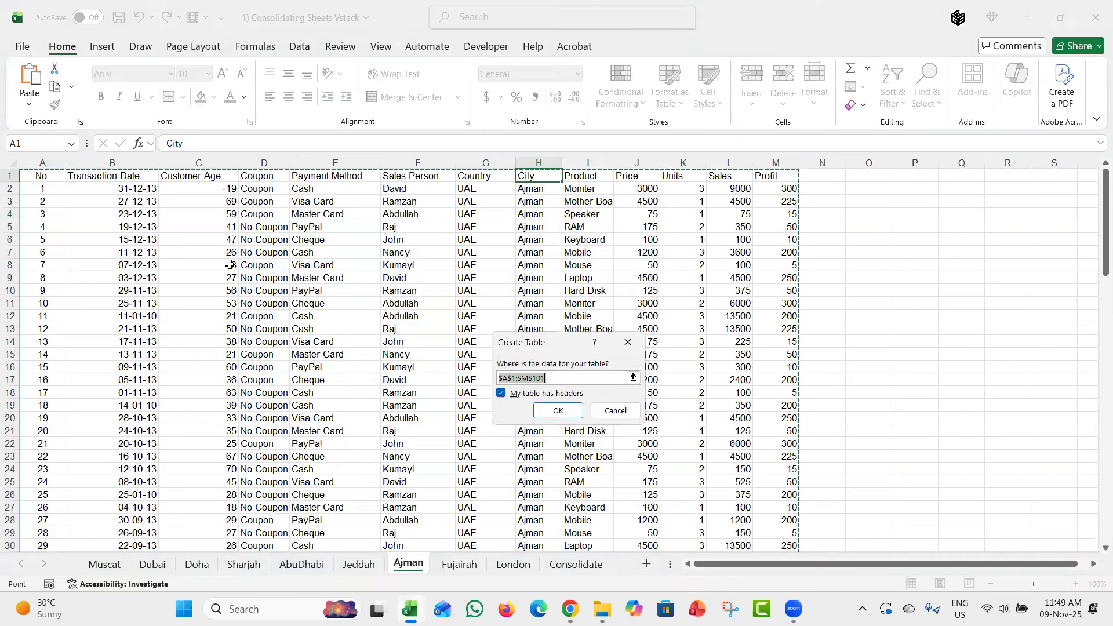
{"action": "key", "text": "Return"}
Convert the data ranges on the Fujairah and London sheets into tables with headers
{"action": "key", "text": "ctrl+Page_Down"}
{"action": "key", "text": "ctrl+t"}
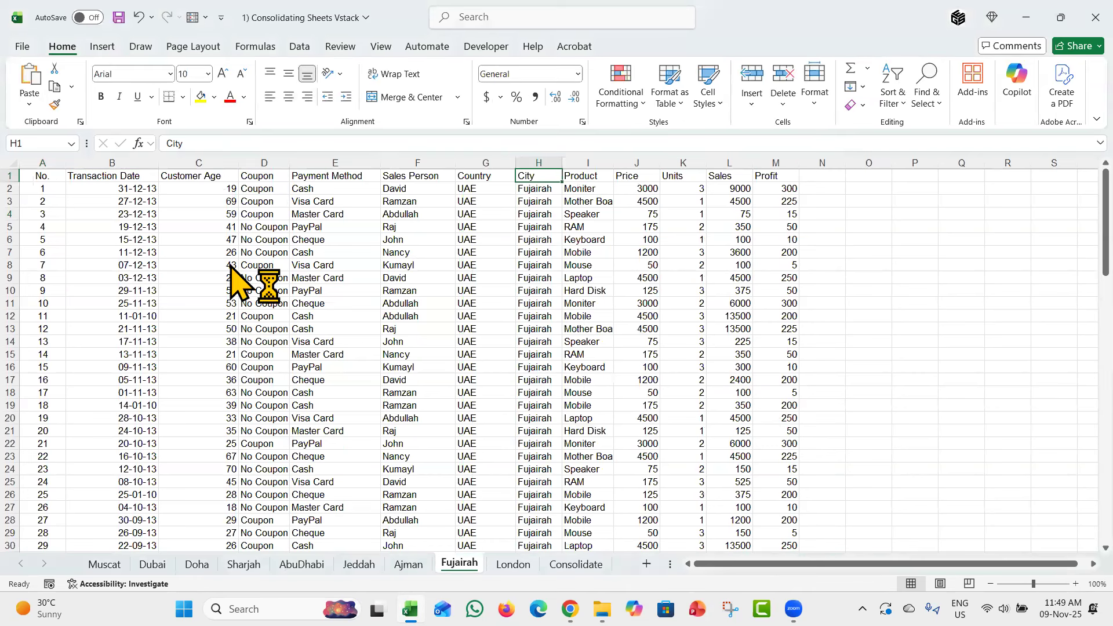
{"action": "key", "text": "Return"}
{"action": "key", "text": "ctrl+Page_Down"}
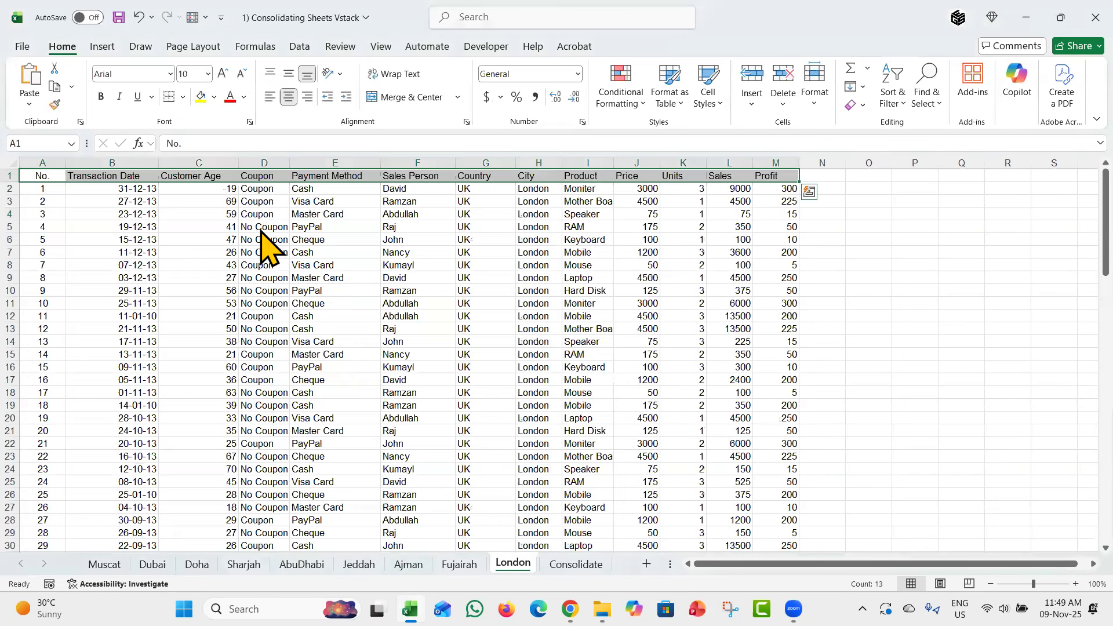
{"action": "key", "text": "Down"}
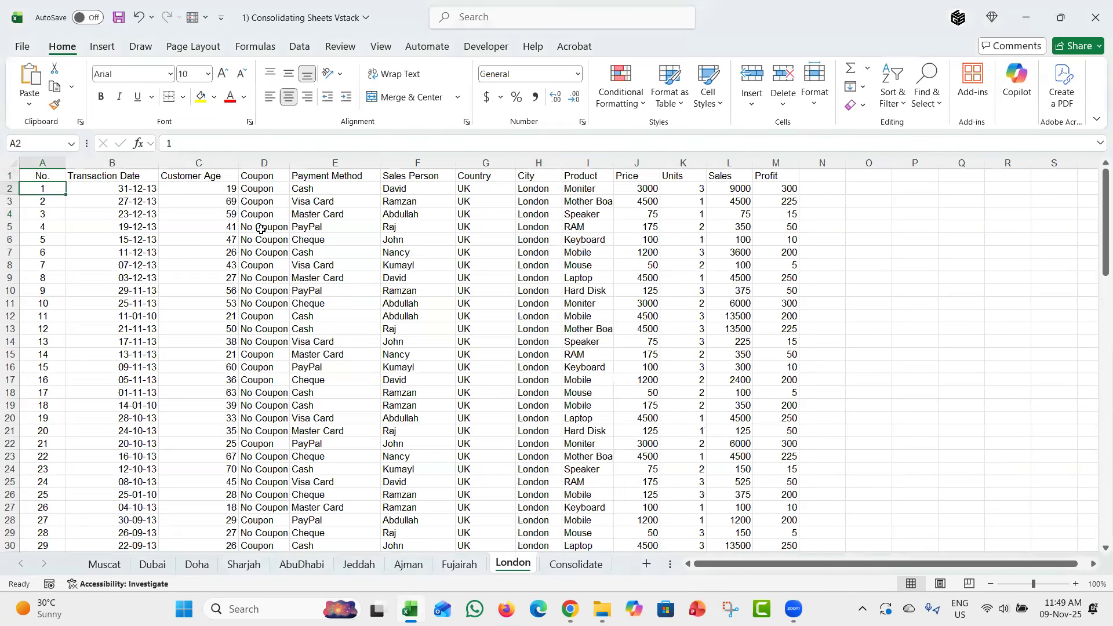
{"action": "key", "text": "ctrl+t"}
{"action": "key", "text": "Return"}
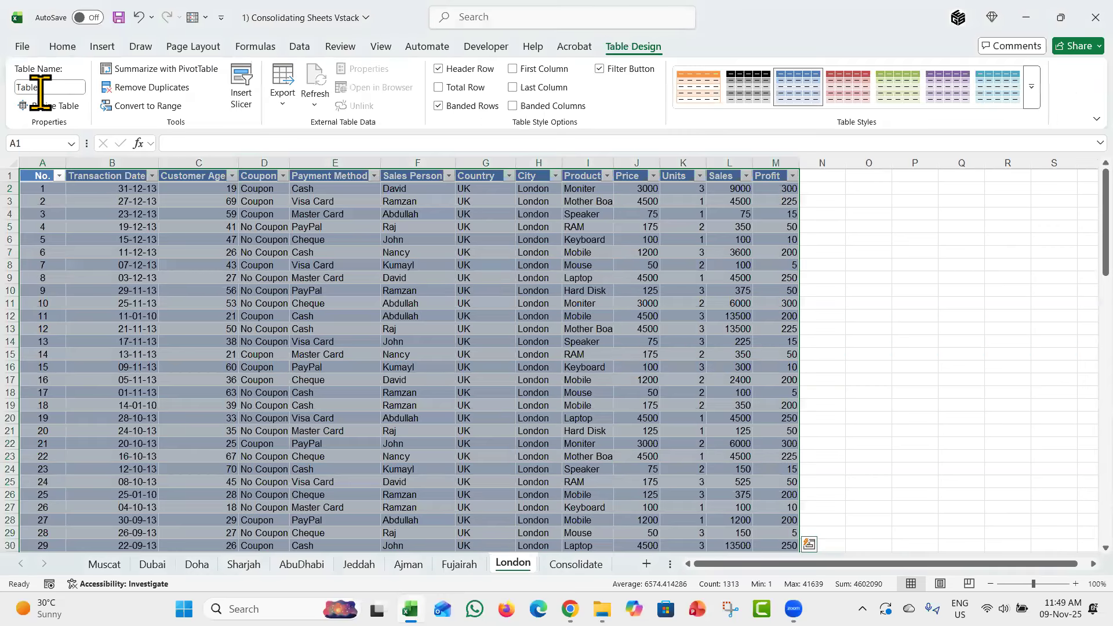
Go back through the city sheets from London to Dubai to check each table's name
{"action": "key", "text": "ctrl+Page_Up"}
{"action": "key", "text": "ctrl+Page_Up"}
{"action": "key", "text": "ctrl+Page_Up"}
{"action": "key", "text": "ctrl+Page_Up"}
{"action": "key", "text": "ctrl+Page_Up"}
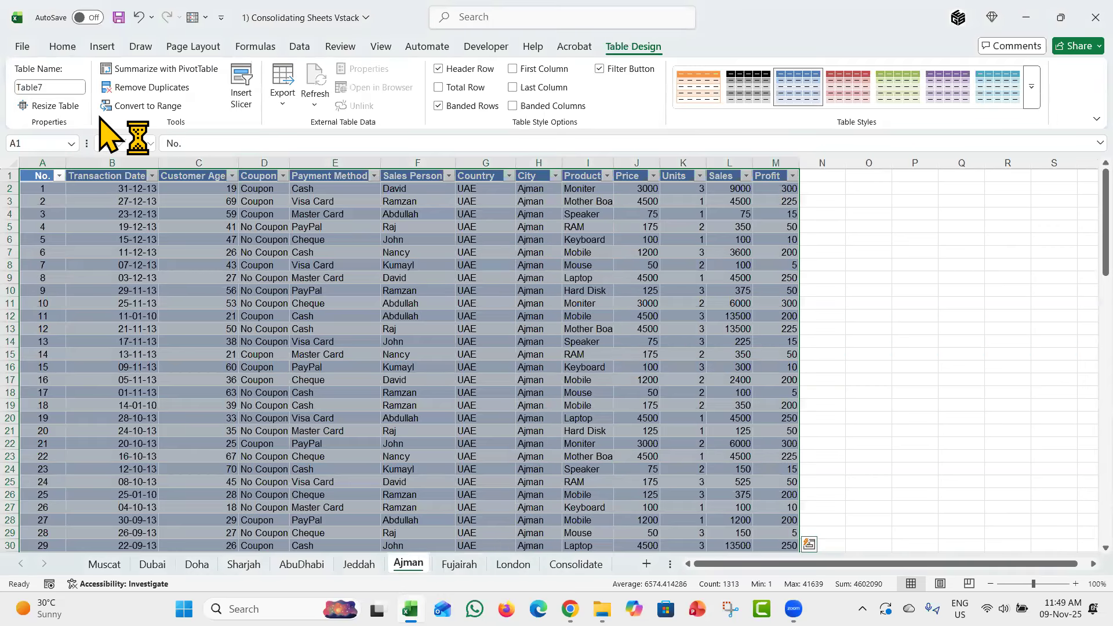
{"action": "key", "text": "ctrl+Page_Up"}
{"action": "key", "text": "ctrl+Page_Up"}
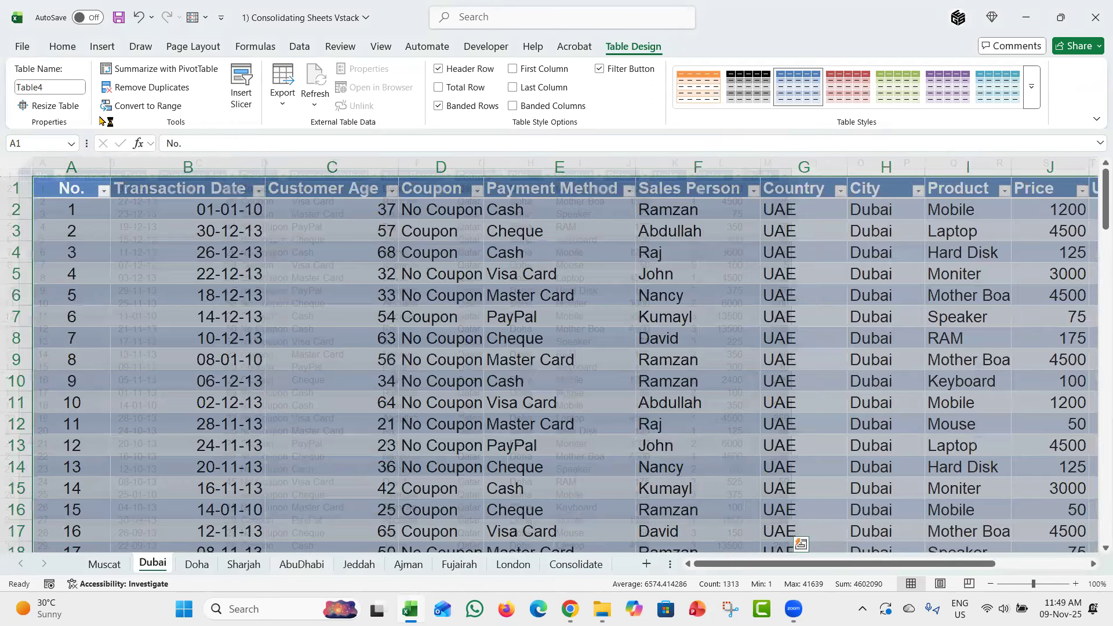
Start a VSTACK formula in cell A2 of the Consolidate sheet with Table1 as its first array
{"action": "key", "text": "ctrl+Page_Down"}
{"action": "key", "text": "ctrl+Page_Down"}
{"action": "key", "text": "ctrl+Page_Down"}
{"action": "key", "text": "ctrl+Page_Down"}
{"action": "key", "text": "ctrl+Page_Down"}
{"action": "key", "text": "ctrl+Page_Down"}
{"action": "key", "text": "ctrl+Page_Down"}
{"action": "key", "text": "ctrl+Page_Down"}
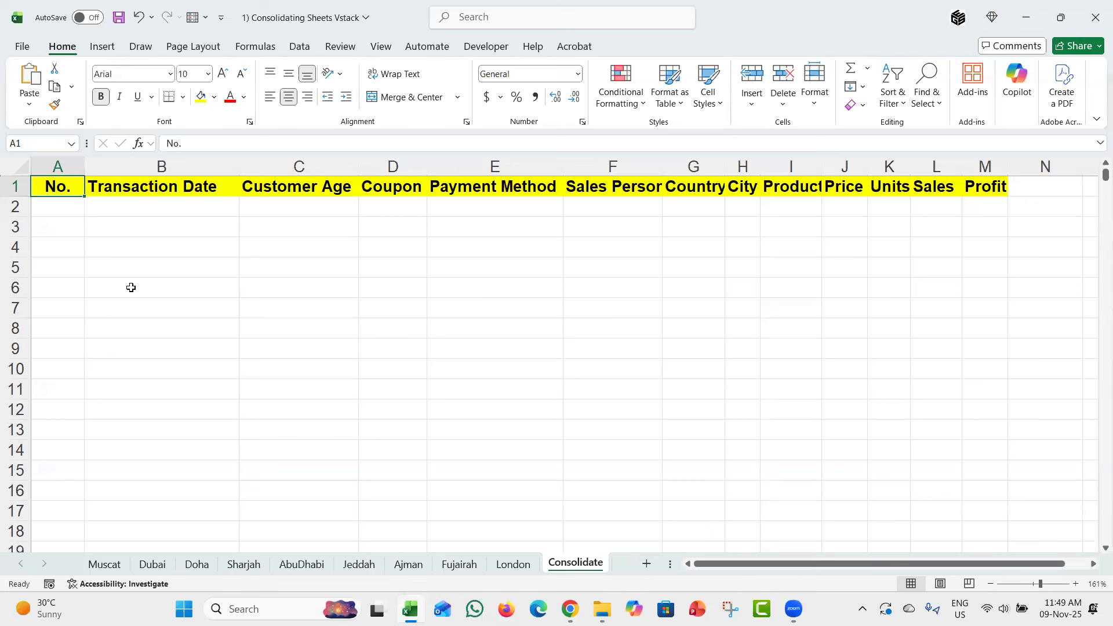
{"action": "key", "text": "Down"}
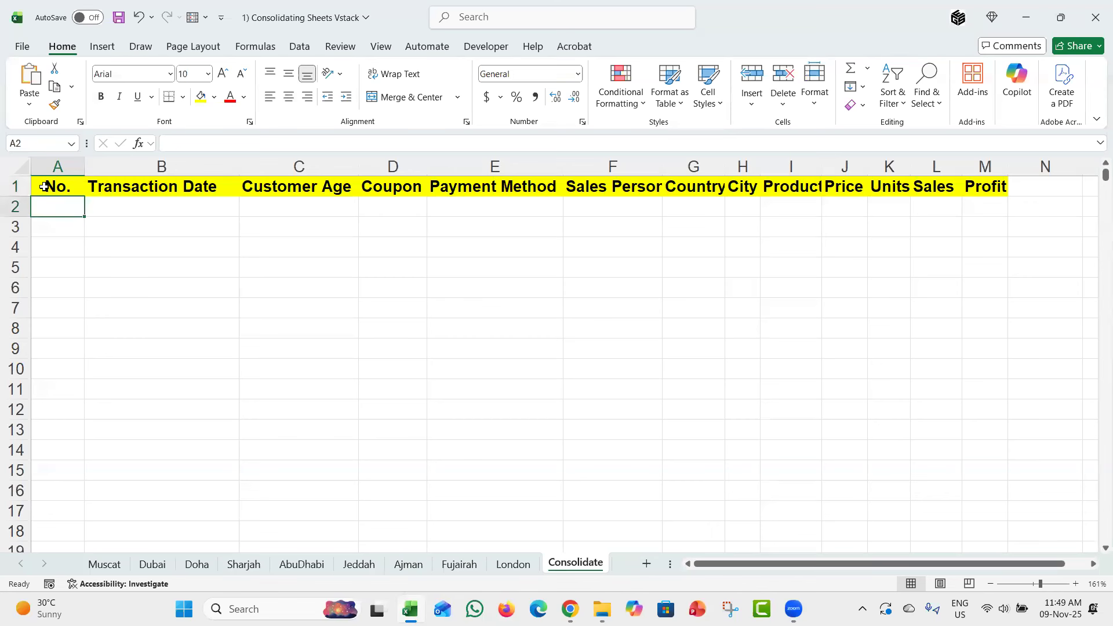
{"action": "scroll", "coordinate": [44, 186], "scroll_direction": "up", "scroll_amount": 3}
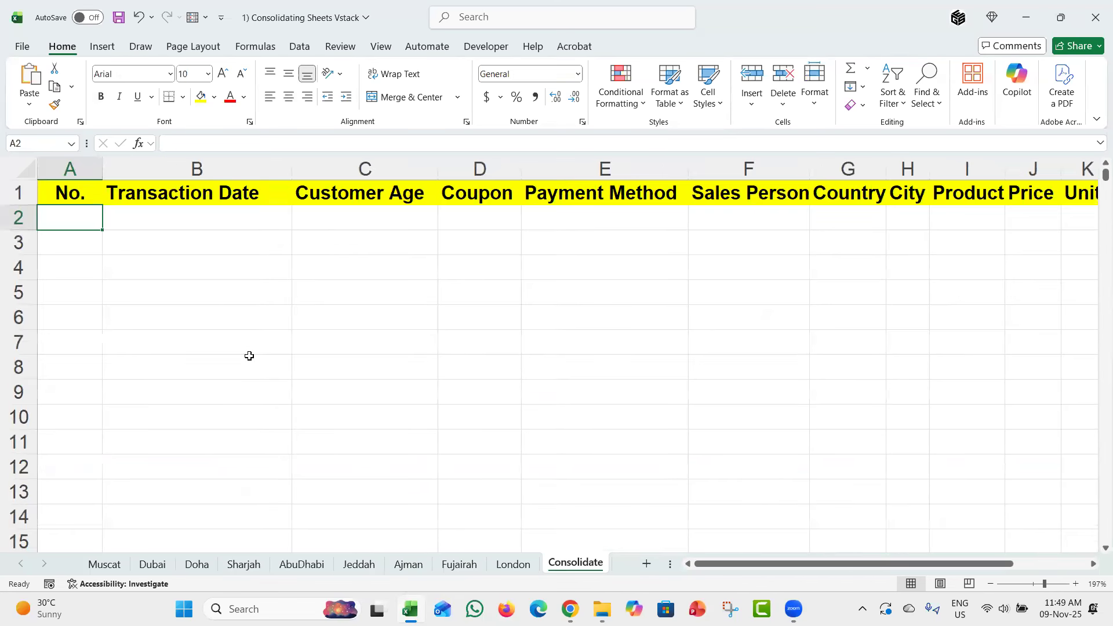
{"action": "type", "text": "=vs"}
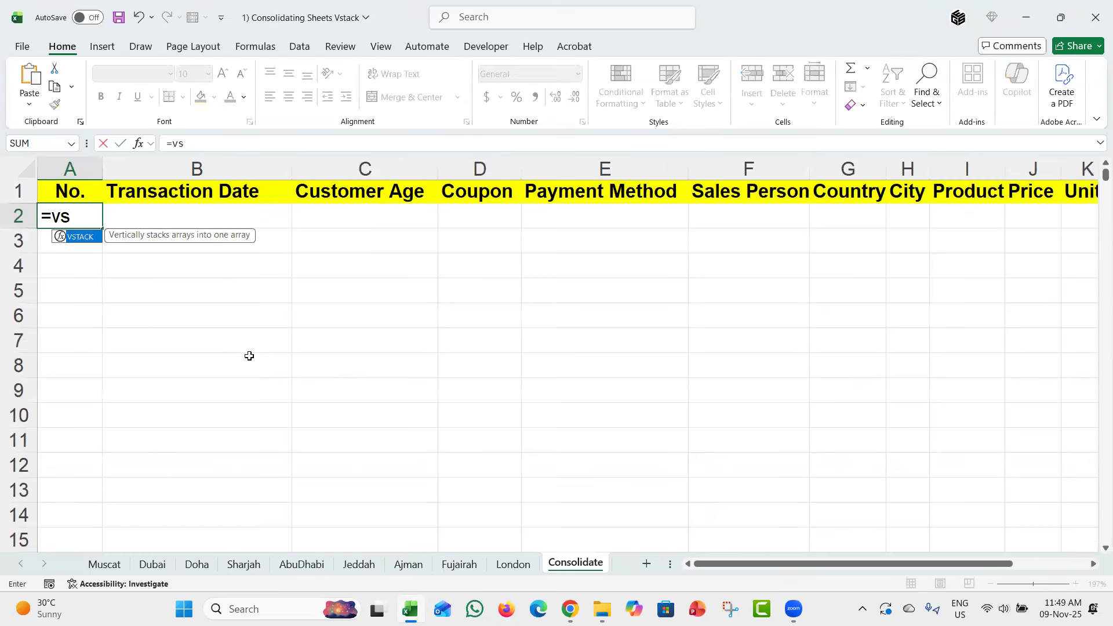
{"action": "key", "text": "Tab"}
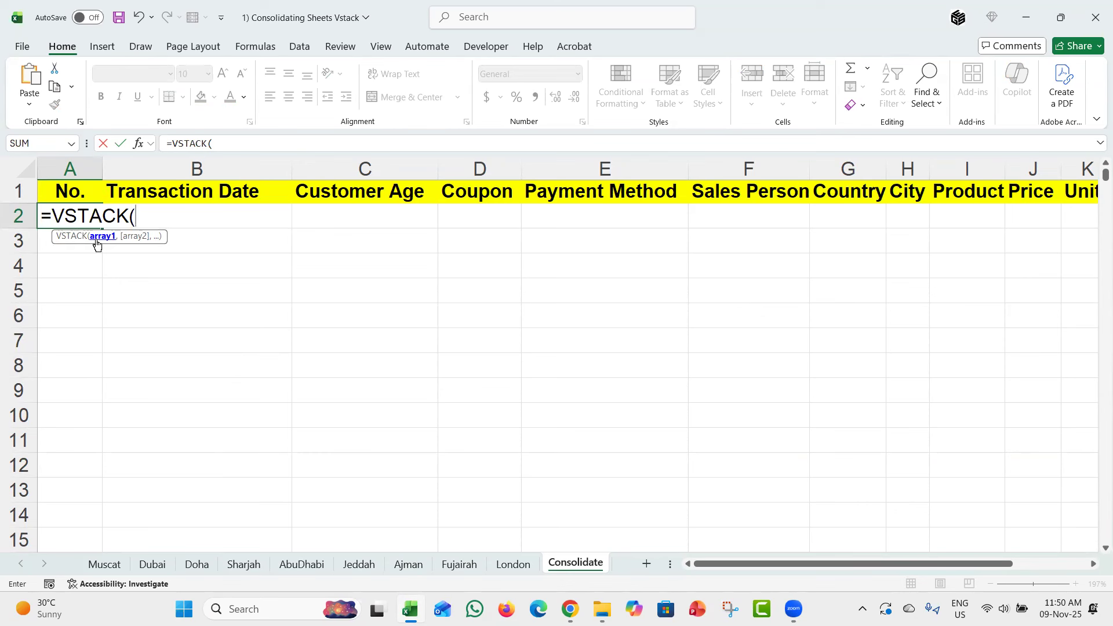
{"action": "type", "text": "tab"}
{"action": "key", "text": "Tab"}
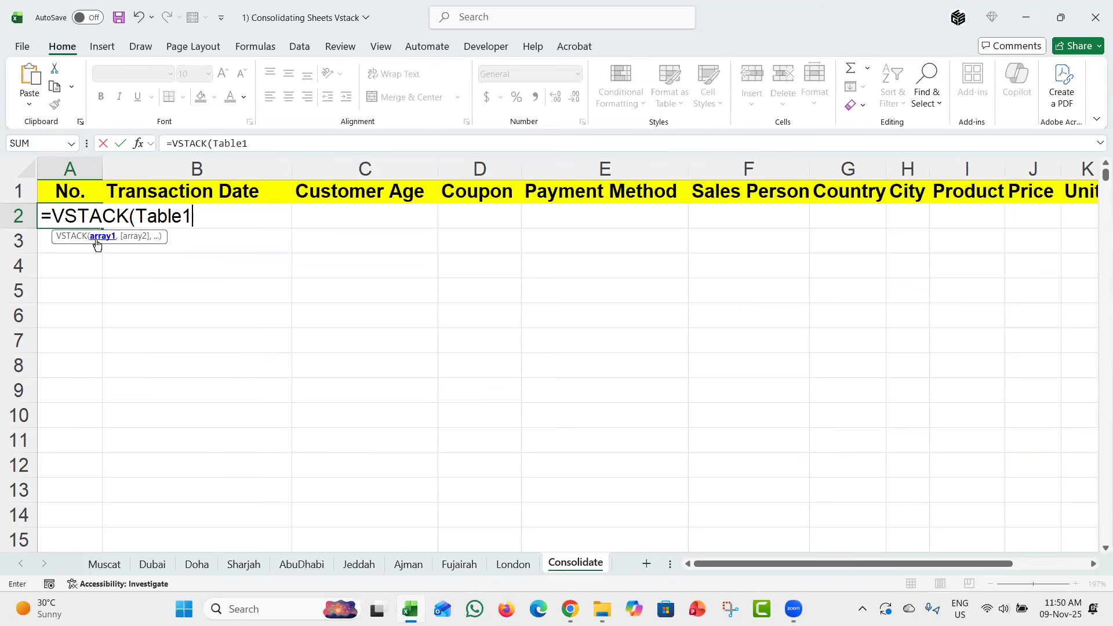
Add Table2, Table3 and Table4 as the next arrays of the VSTACK formula
{"action": "type", "text": ",ta"}
{"action": "key", "text": "Down"}
{"action": "key", "text": "Tab"}
{"action": "type", "text": ",tab"}
{"action": "key", "text": "Down"}
{"action": "key", "text": "Down"}
{"action": "key", "text": "Tab"}
{"action": "type", "text": ",ta"}
{"action": "key", "text": "Down"}
{"action": "key", "text": "Down"}
{"action": "key", "text": "Down"}
{"action": "key", "text": "Tab"}
Add Table5 and Table6 as the fifth and sixth arrays of the VSTACK formula
{"action": "type", "text": ",ta"}
{"action": "key", "text": "Down"}
{"action": "key", "text": "Down"}
{"action": "key", "text": "Down"}
{"action": "key", "text": "Down"}
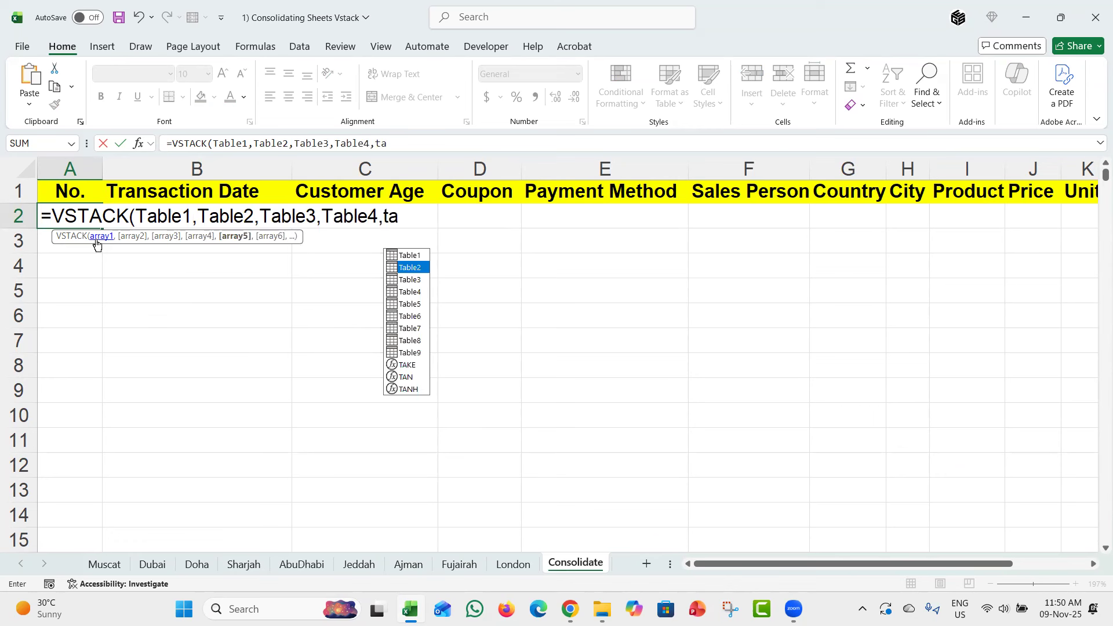
{"action": "key", "text": "Tab"}
{"action": "type", "text": ",ta"}
{"action": "key", "text": "Down"}
{"action": "key", "text": "Down"}
{"action": "key", "text": "Down"}
{"action": "key", "text": "Down"}
{"action": "key", "text": "Down"}
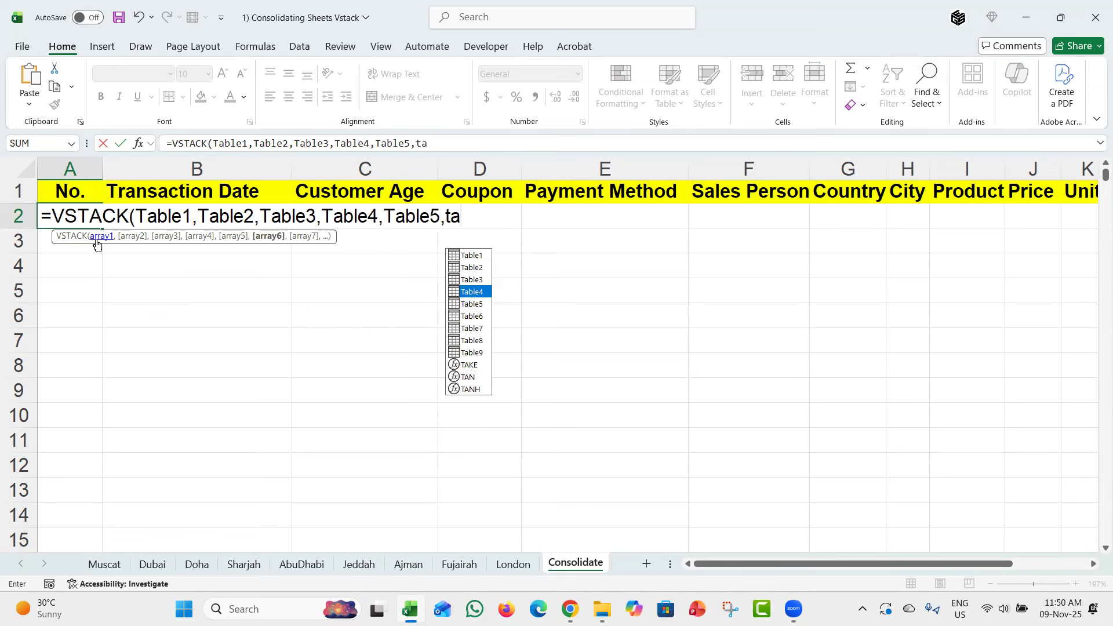
{"action": "key", "text": "Tab"}
Add Table7 as the seventh array of the VSTACK formula, correcting the mistaken entry
{"action": "type", "text": ",ta"}
{"action": "key", "text": "Down"}
{"action": "key", "text": "Down"}
{"action": "key", "text": "Down"}
{"action": "key", "text": "Down"}
{"action": "key", "text": "Down"}
{"action": "key", "text": "Down"}
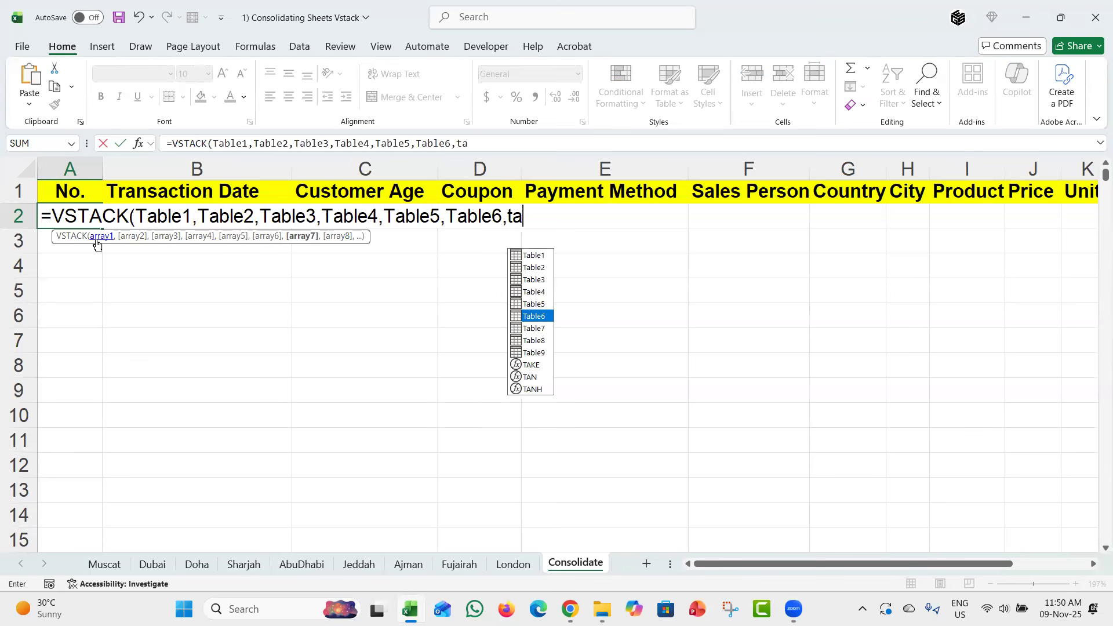
{"action": "key", "text": "Tab"}
{"action": "key", "text": "Return"}
{"action": "key", "text": "Up"}
{"action": "key", "text": "F2"}
{"action": "key", "text": "BackSpace"}
{"action": "key", "text": "BackSpace"}
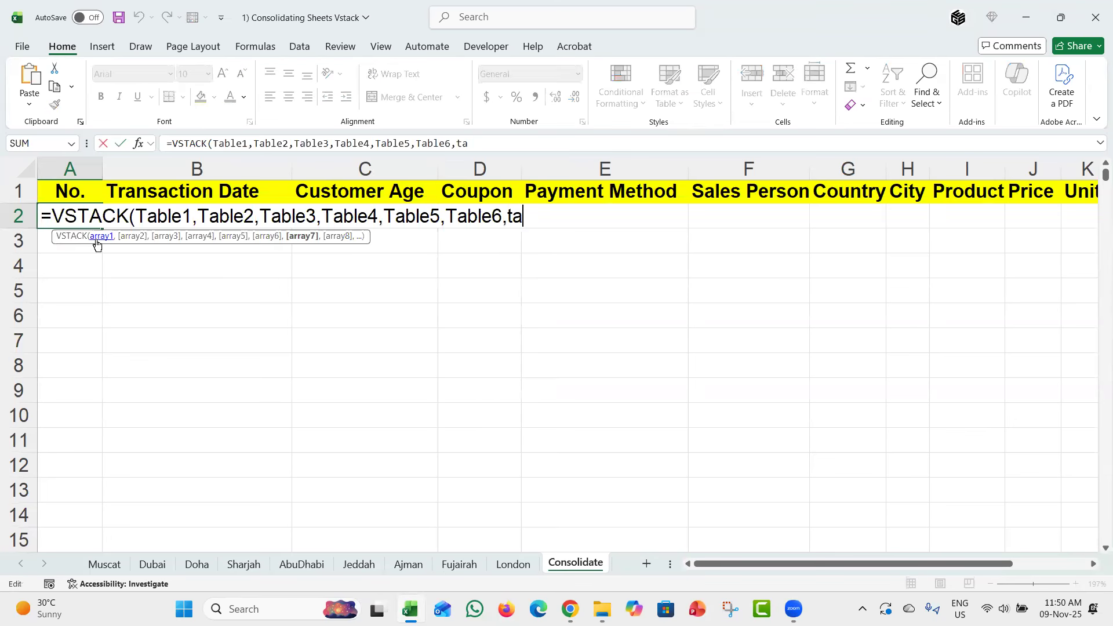
{"action": "type", "text": "a"}
{"action": "key", "text": "Down"}
{"action": "key", "text": "Down"}
{"action": "key", "text": "Down"}
{"action": "key", "text": "Down"}
{"action": "key", "text": "Down"}
{"action": "key", "text": "Down"}
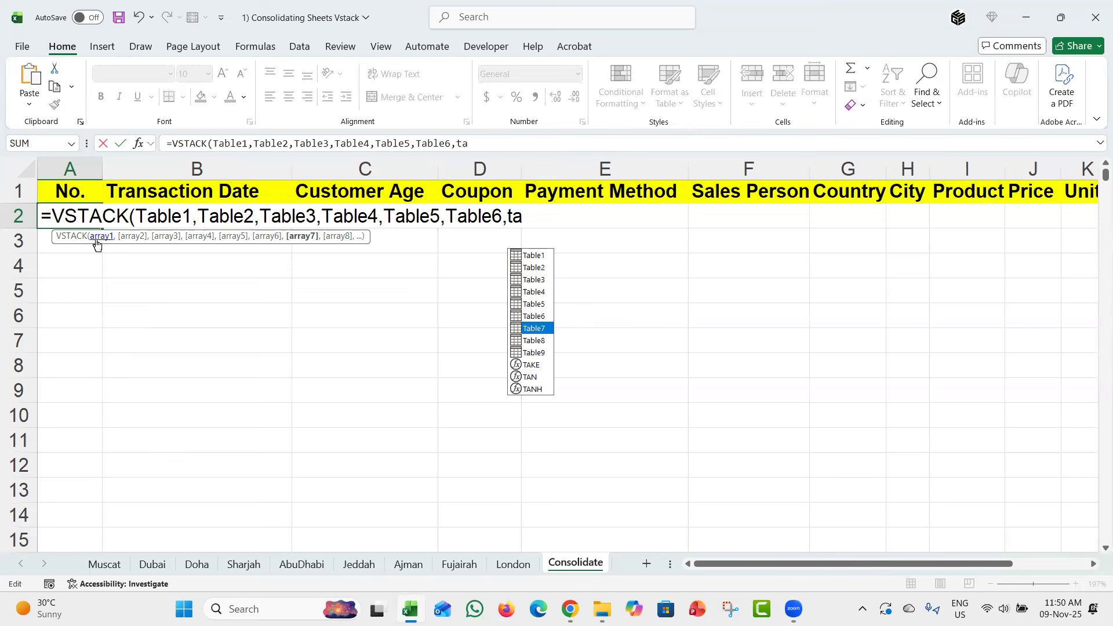
{"action": "key", "text": "Tab"}
Add Table8 as the eighth array of the VSTACK formula
{"action": "type", "text": ",ta"}
{"action": "key", "text": "Down"}
{"action": "key", "text": "Down"}
{"action": "key", "text": "Down"}
{"action": "key", "text": "Down"}
{"action": "key", "text": "Down"}
{"action": "key", "text": "Down"}
{"action": "key", "text": "Down"}
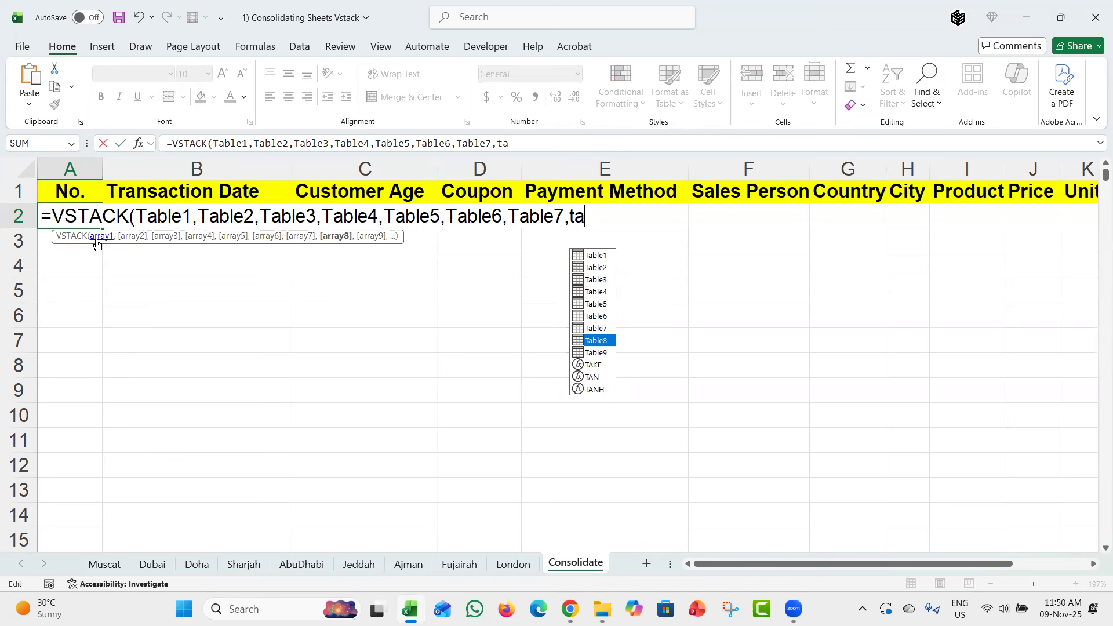
{"action": "key", "text": "Tab"}
Add Table9 as the last array, close the VSTACK formula and enter it in A2
{"action": "type", "text": ",ta"}
{"action": "key", "text": "Down"}
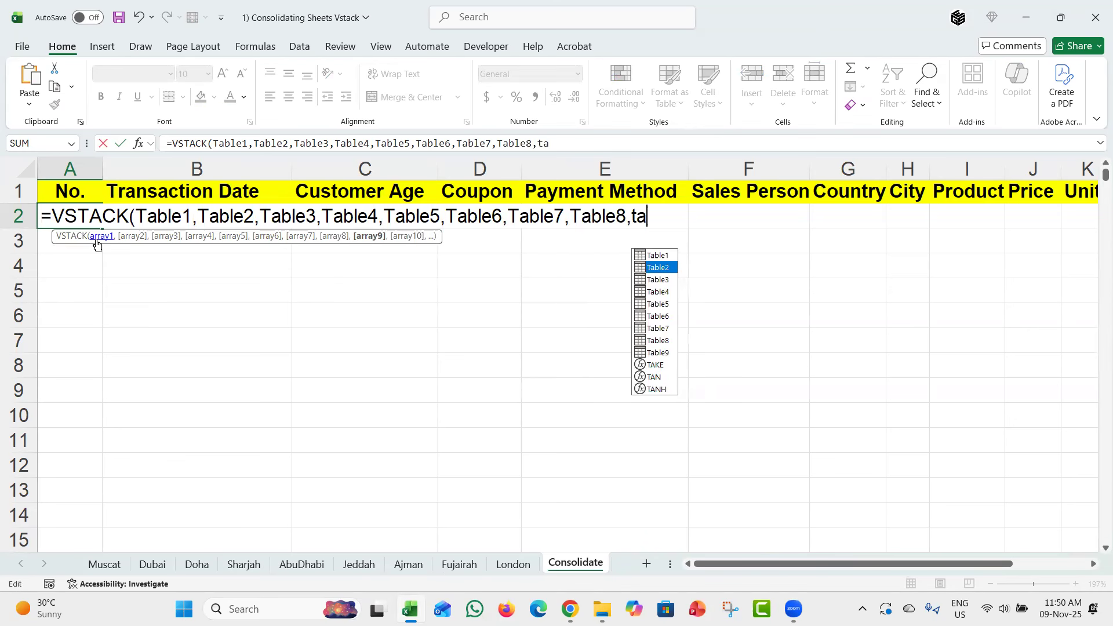
{"action": "key", "text": "Down"}
{"action": "key", "text": "Down"}
{"action": "key", "text": "Down"}
{"action": "key", "text": "Down"}
{"action": "key", "text": "Down"}
{"action": "key", "text": "Down"}
{"action": "key", "text": "Down"}
{"action": "key", "text": "Tab"}
{"action": "type", "text": ")"}
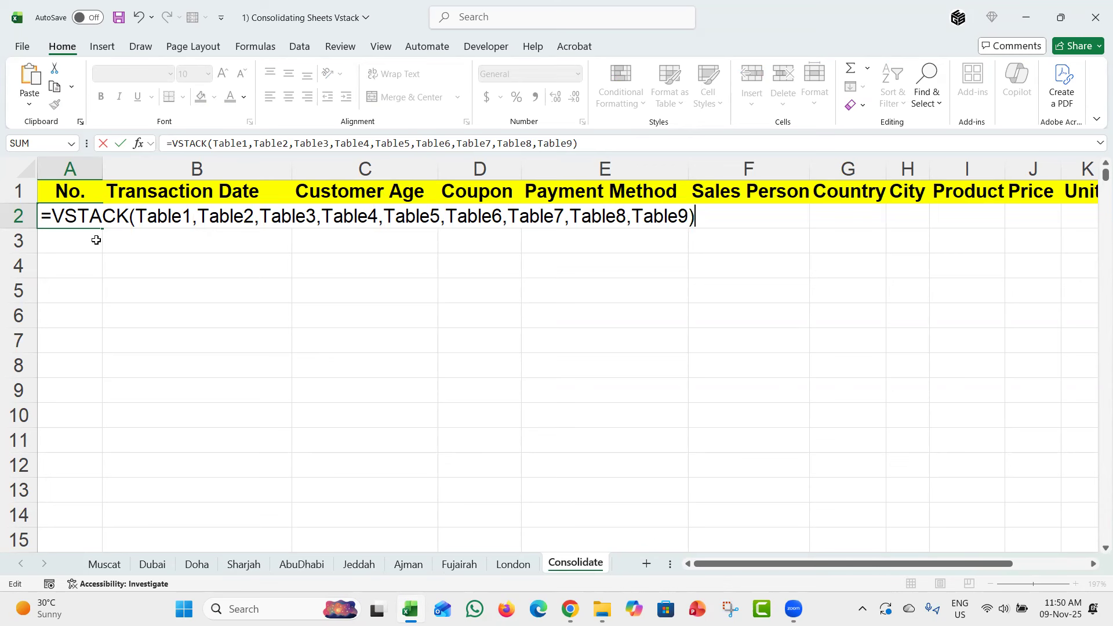
{"action": "key", "text": "Return"}
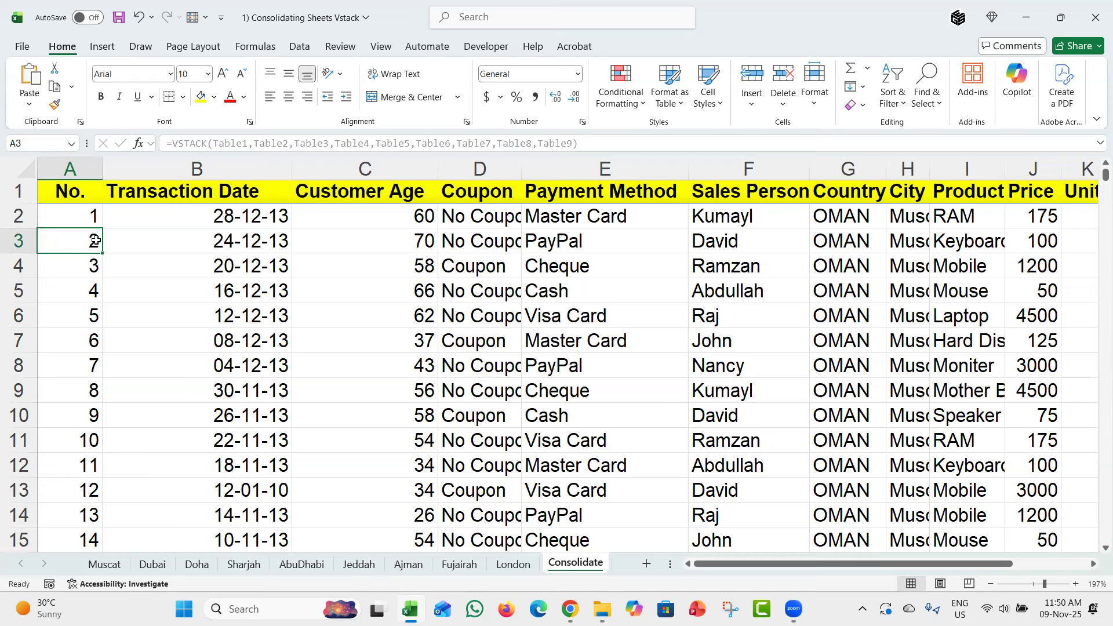
Return to the Muscat sheet and go to the first empty row below its table
{"action": "key", "text": "ctrl+Page_Up"}
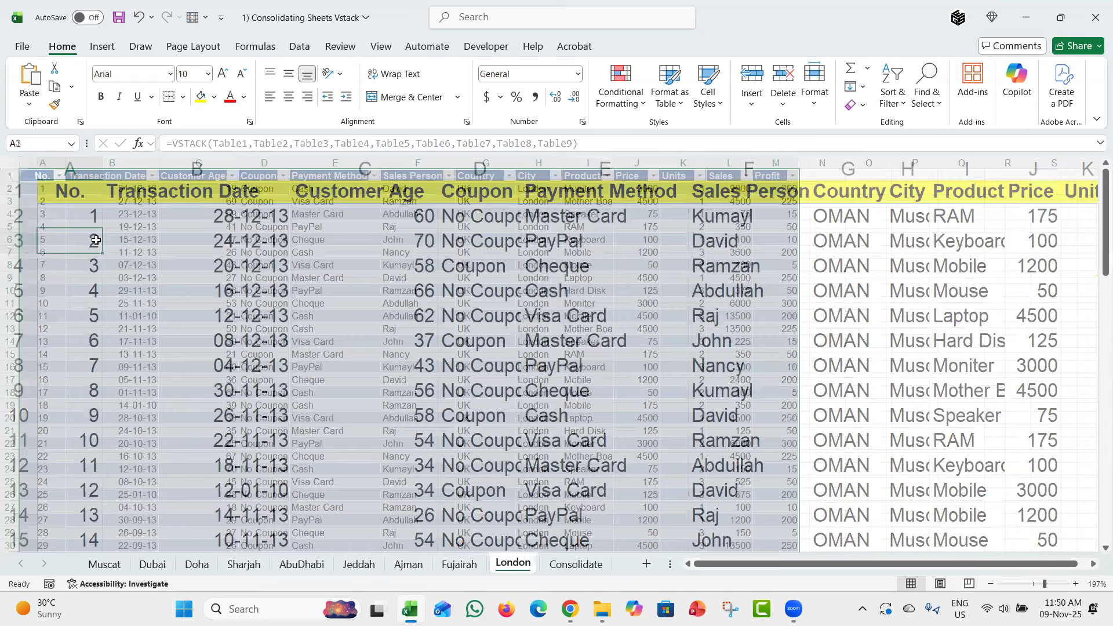
{"action": "key", "text": "ctrl+Page_Up"}
{"action": "key", "text": "ctrl+Page_Up"}
{"action": "key", "text": "ctrl+Page_Up"}
{"action": "key", "text": "ctrl+Page_Up"}
{"action": "key", "text": "ctrl+Page_Up"}
{"action": "key", "text": "ctrl+Page_Up"}
{"action": "key", "text": "ctrl+Page_Up"}
{"action": "key", "text": "ctrl+Page_Up"}
{"action": "key", "text": "ctrl+Down"}
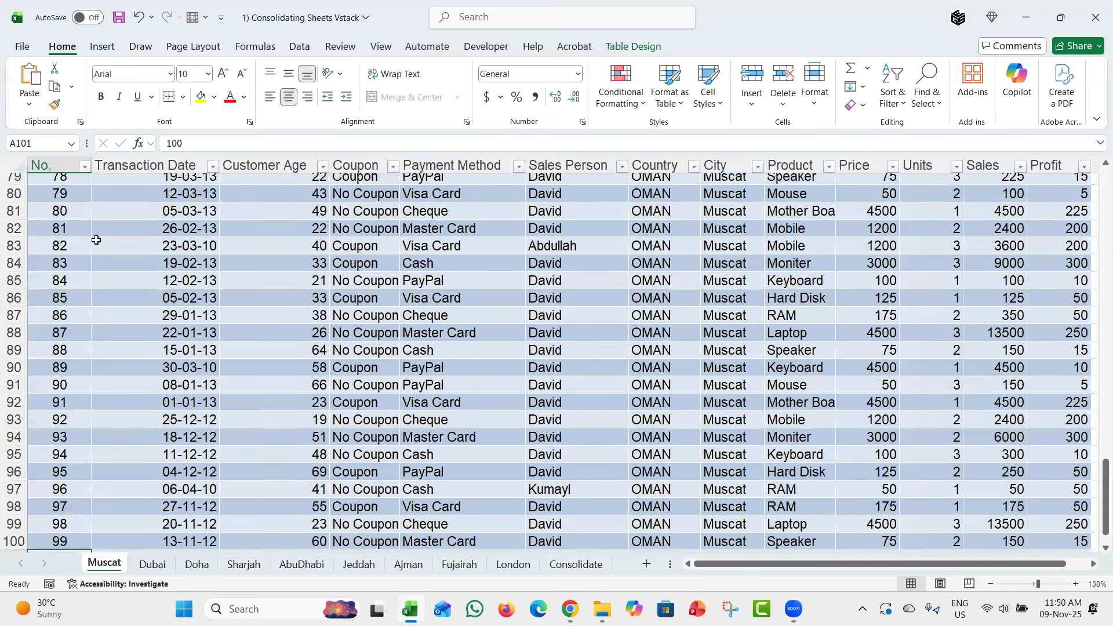
{"action": "key", "text": "Down"}
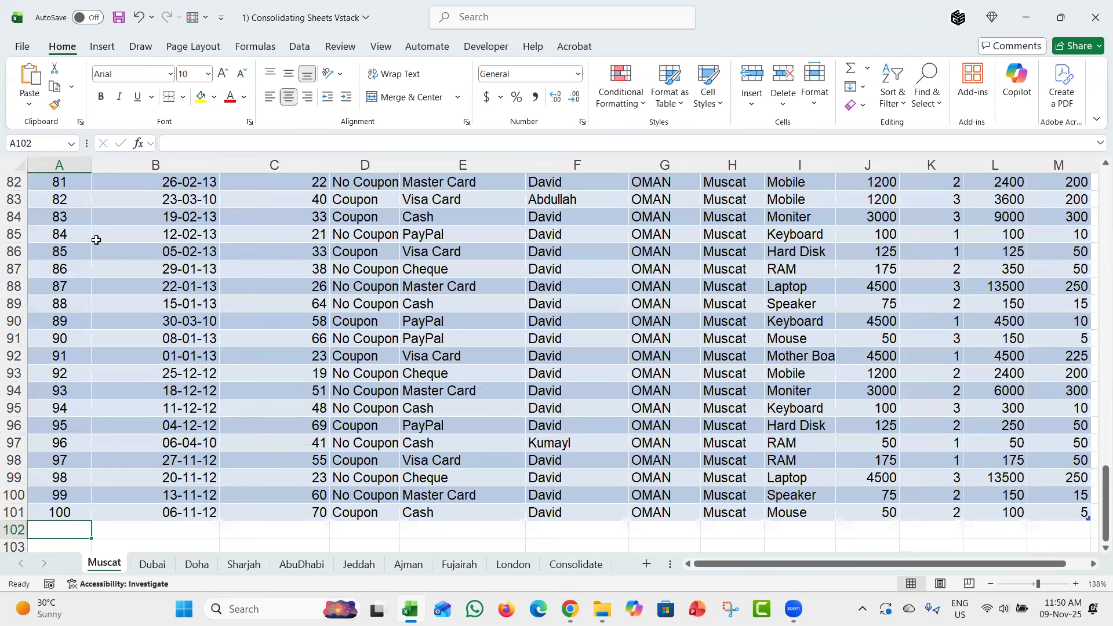
Examine the empty rows beneath the Muscat table and the last records above them
{"action": "key", "text": "Down"}
{"action": "key", "text": "Down"}
{"action": "key", "text": "Down"}
{"action": "key", "text": "Down"}
{"action": "key", "text": "Down"}
{"action": "key", "text": "Down"}
{"action": "key", "text": "Down"}
{"action": "key", "text": "Down"}
{"action": "key", "text": "Down"}
{"action": "key", "text": "Down"}
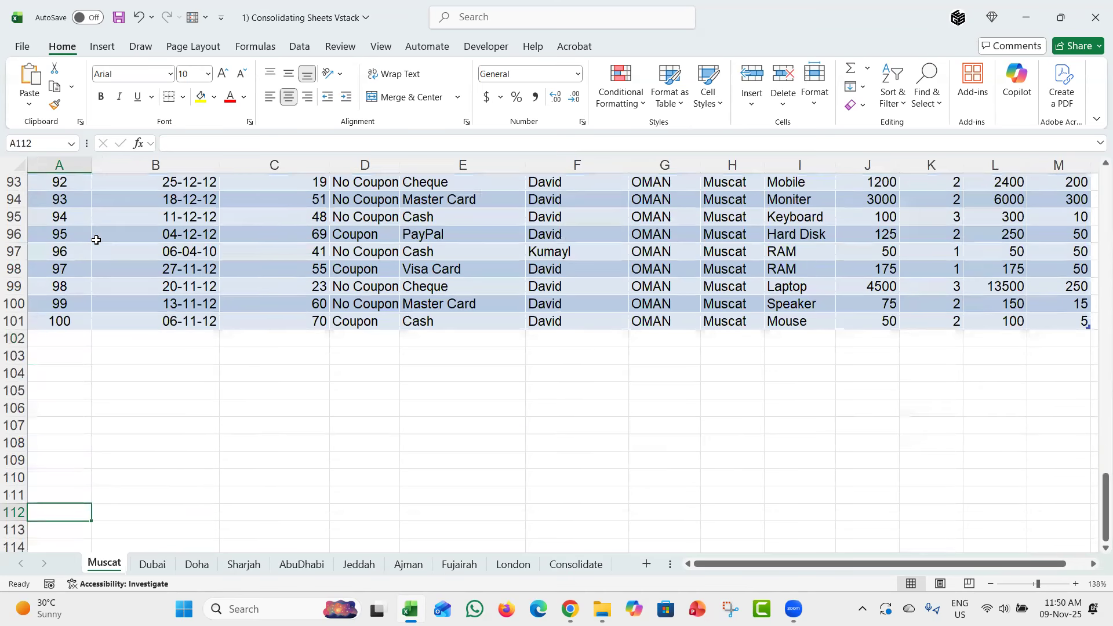
{"action": "key", "text": "ctrl+Up"}
{"action": "key", "text": "Down"}
{"action": "key", "text": "Down"}
{"action": "key", "text": "Down"}
{"action": "key", "text": "Down"}
{"action": "key", "text": "Up"}
{"action": "key", "text": "ctrl+Up"}
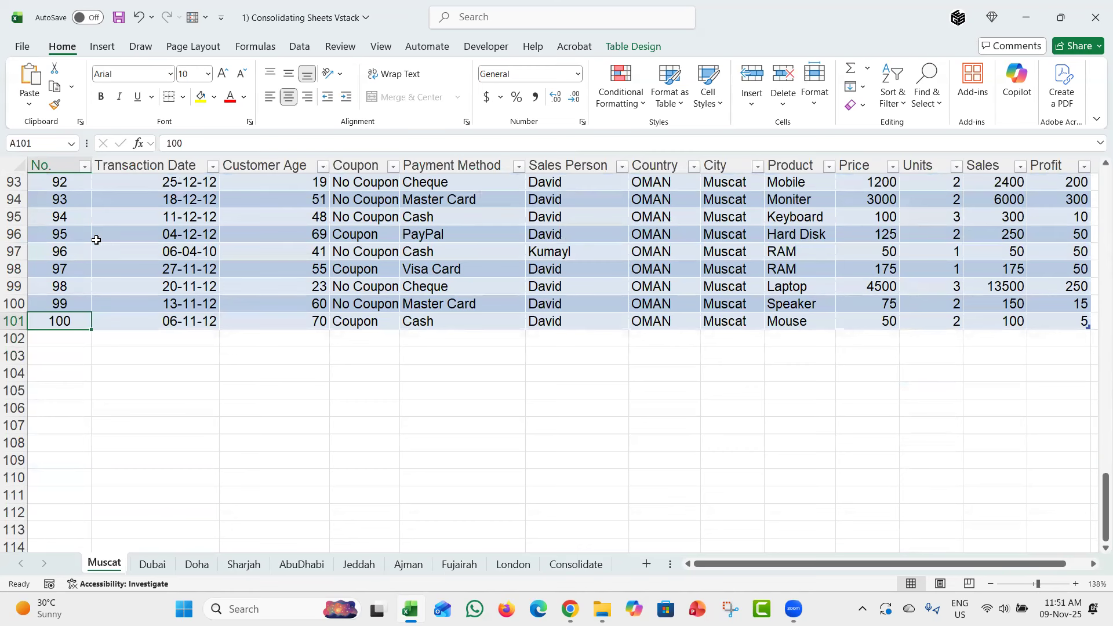
{"action": "key", "text": "Up"}
{"action": "key", "text": "Up"}
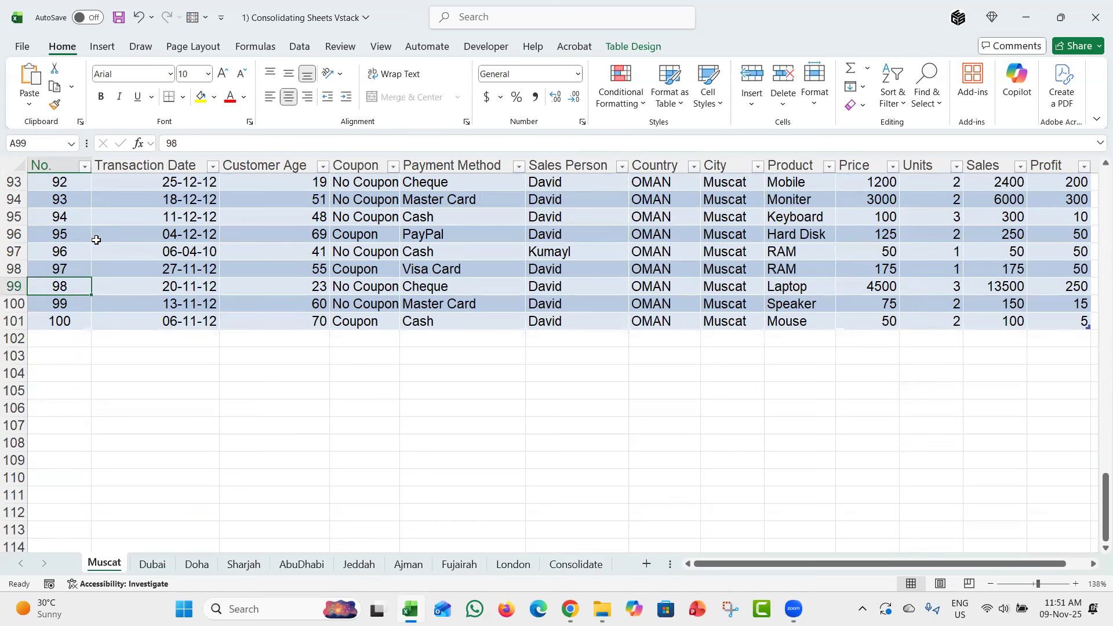
Go to the Consolidate sheet and review the table references in the VSTACK formula in A2
{"action": "key", "text": "ctrl+Page_Down"}
{"action": "key", "text": "ctrl+Page_Down"}
{"action": "key", "text": "ctrl+Page_Down"}
{"action": "key", "text": "ctrl+Page_Down"}
{"action": "key", "text": "ctrl+Page_Down"}
{"action": "key", "text": "ctrl+Page_Down"}
{"action": "key", "text": "ctrl+Page_Down"}
{"action": "key", "text": "ctrl+Page_Down"}
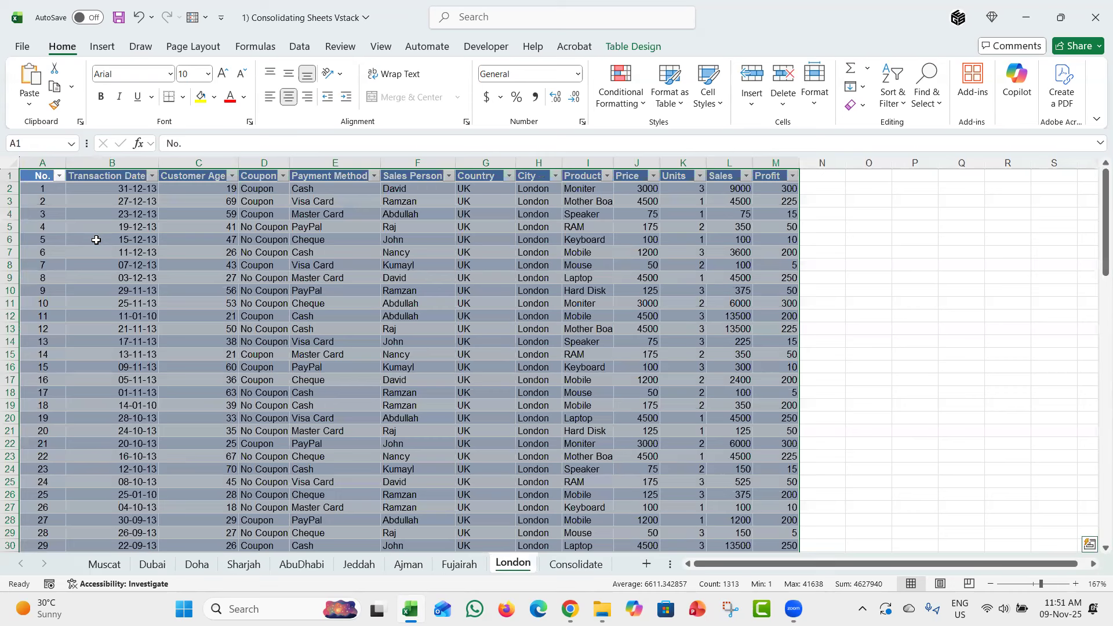
{"action": "key", "text": "ctrl+Page_Down"}
{"action": "key", "text": "F2"}
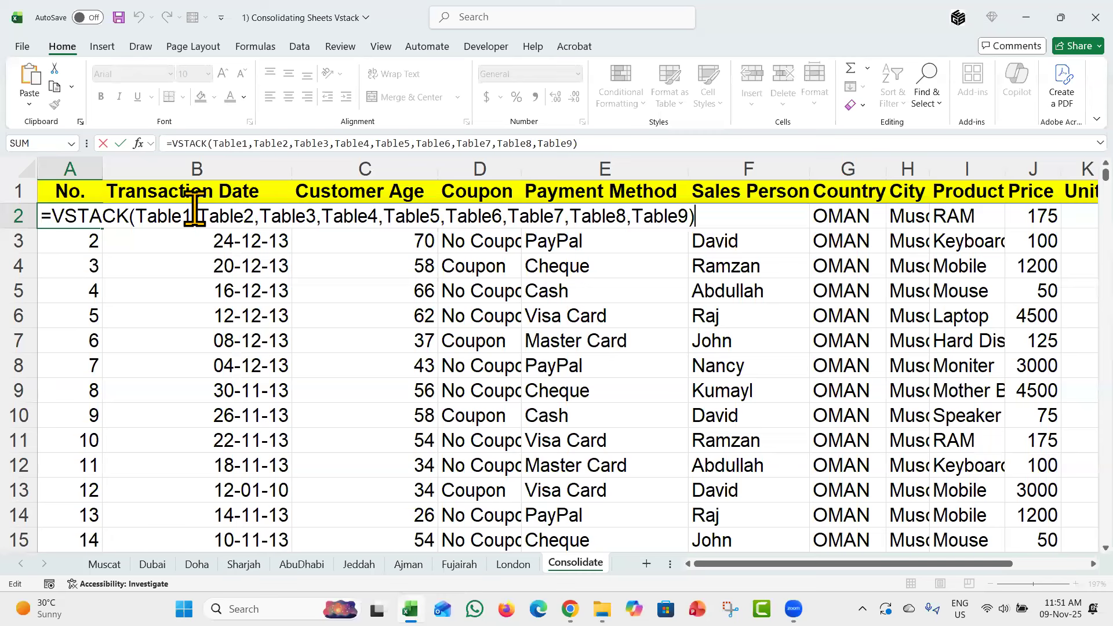
{"action": "key", "text": "ctrl+Return"}
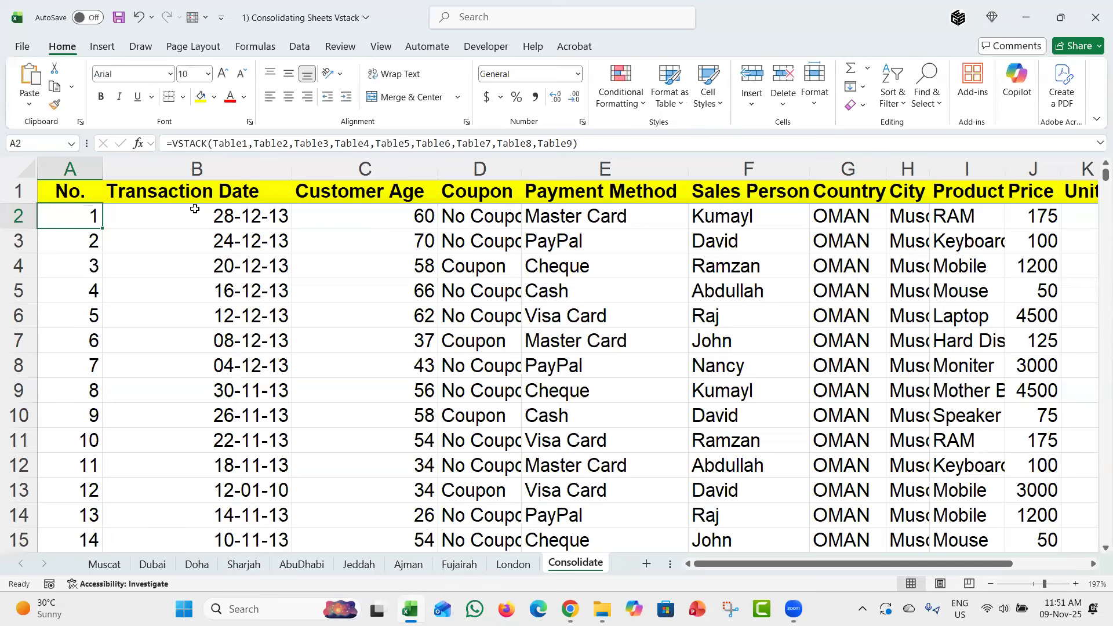
{"action": "key", "text": "F2"}
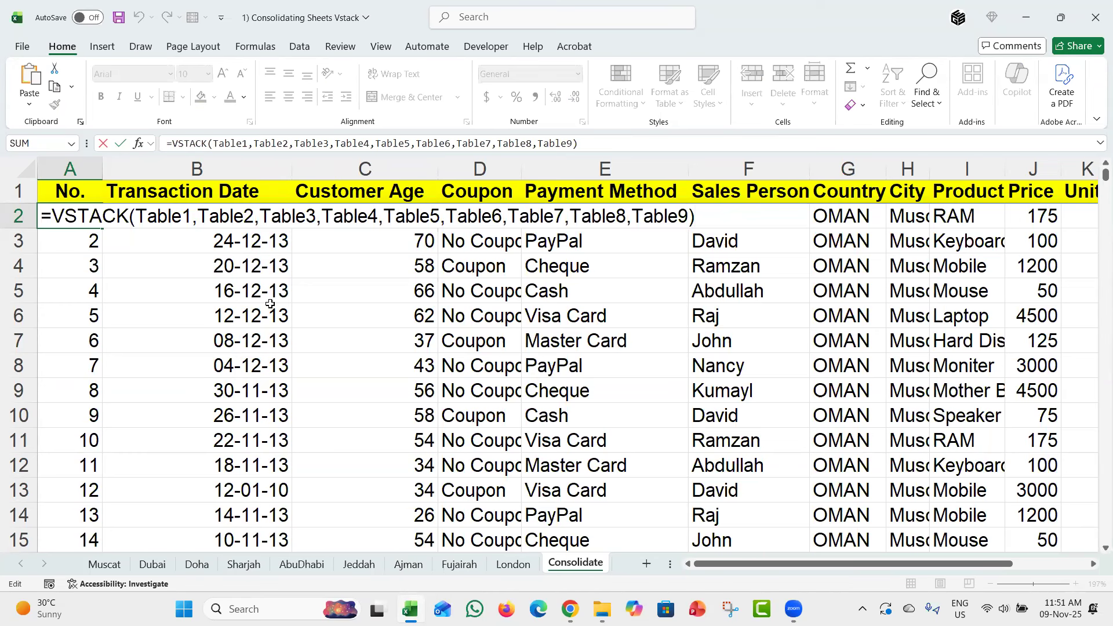
{"action": "key", "text": "ctrl+Return"}
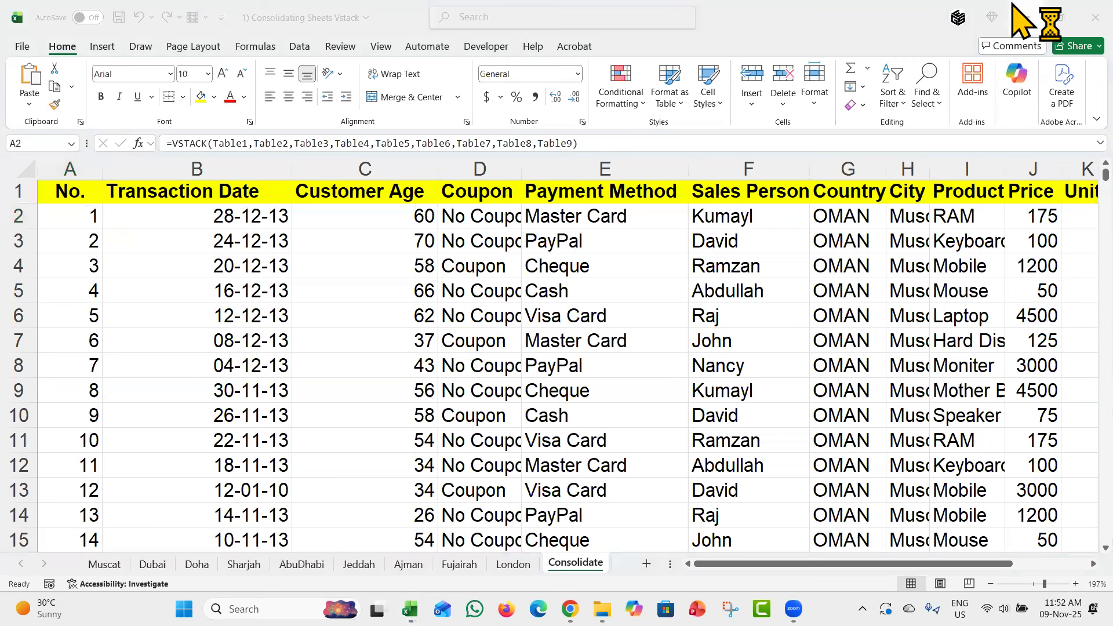
Close the Vstack workbook without saving and open "2) Consolidating Sheets Power Query" from File Explorer
{"action": "left_click", "coordinate": [301, 233]}
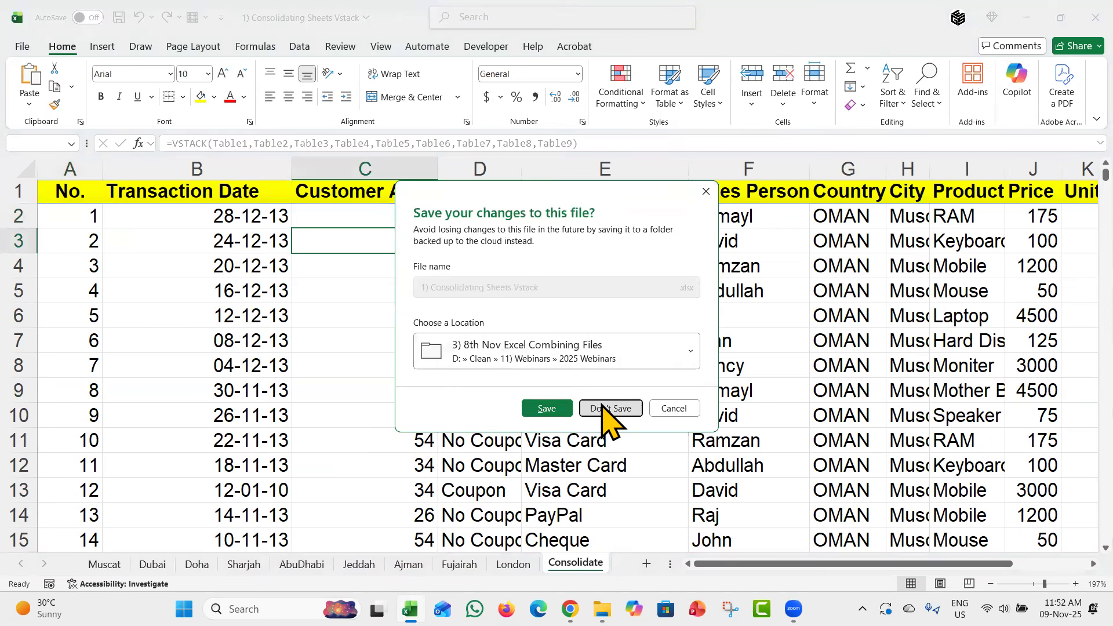
{"action": "left_click", "coordinate": [609, 405]}
{"action": "key", "text": "alt+Tab"}
{"action": "key", "text": "alt+Tab"}
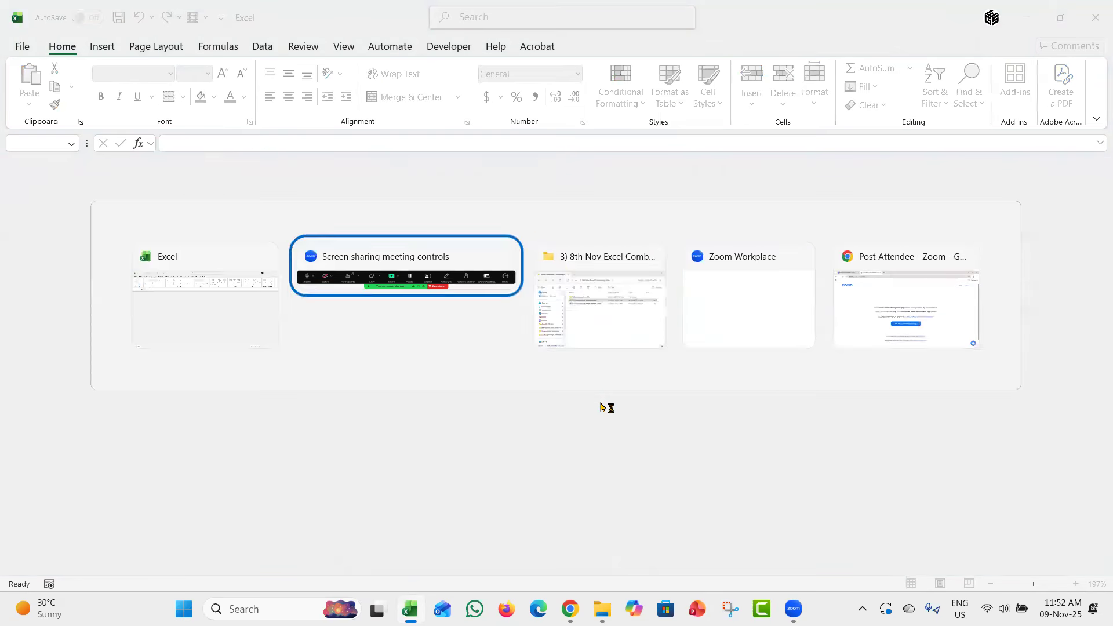
{"action": "left_click", "coordinate": [418, 240]}
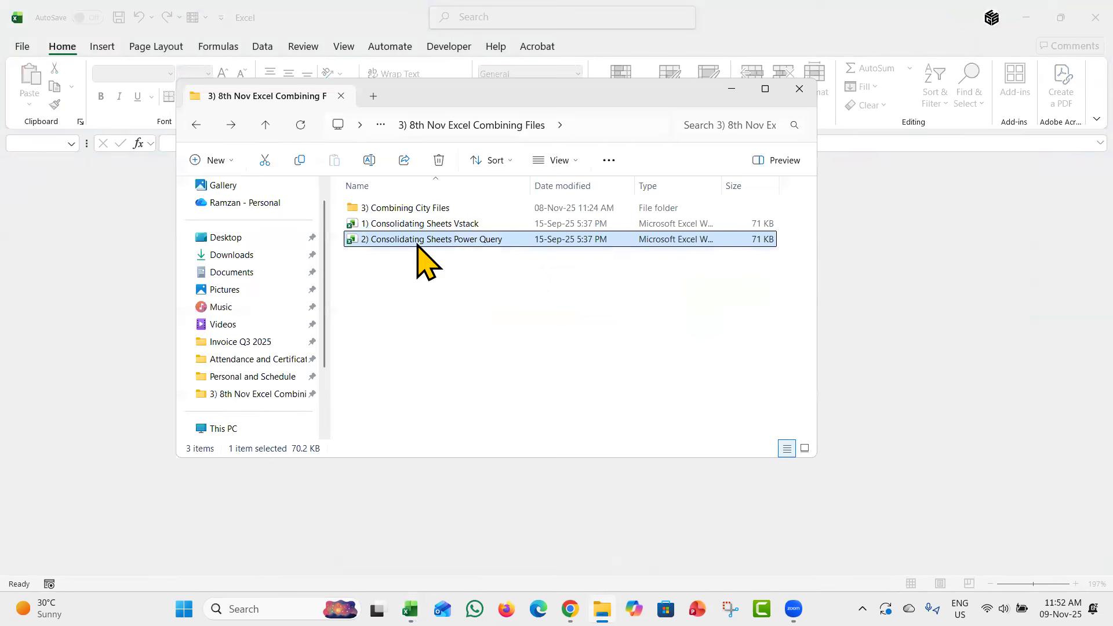
{"action": "double_click", "coordinate": [418, 240]}
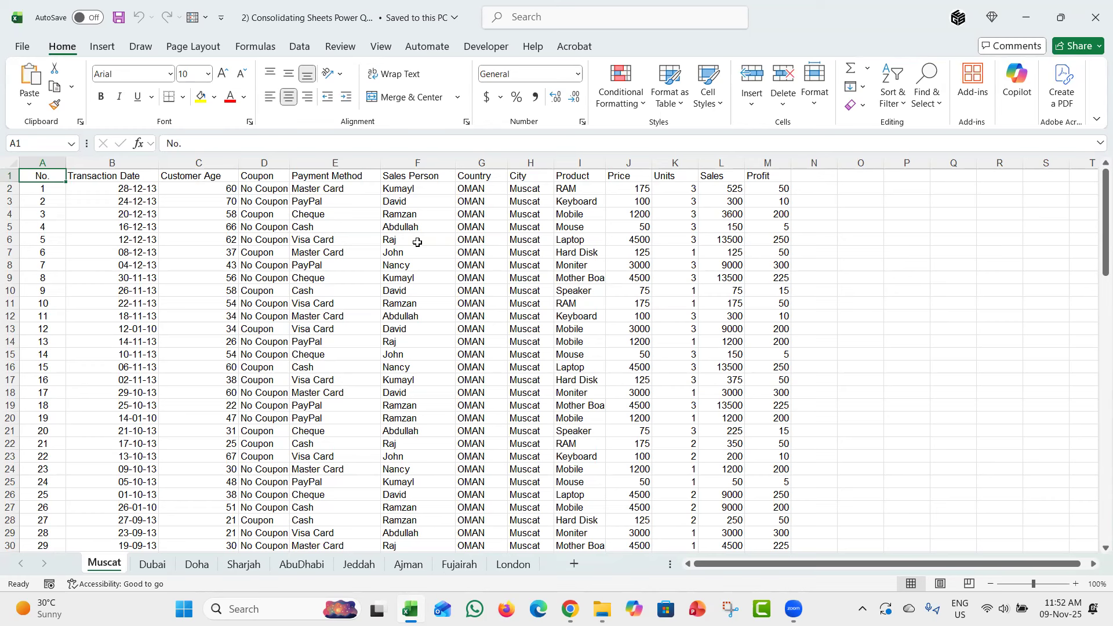
Close the Power Query source workbook and create a new blank workbook
{"action": "key", "text": "ctrl+w"}
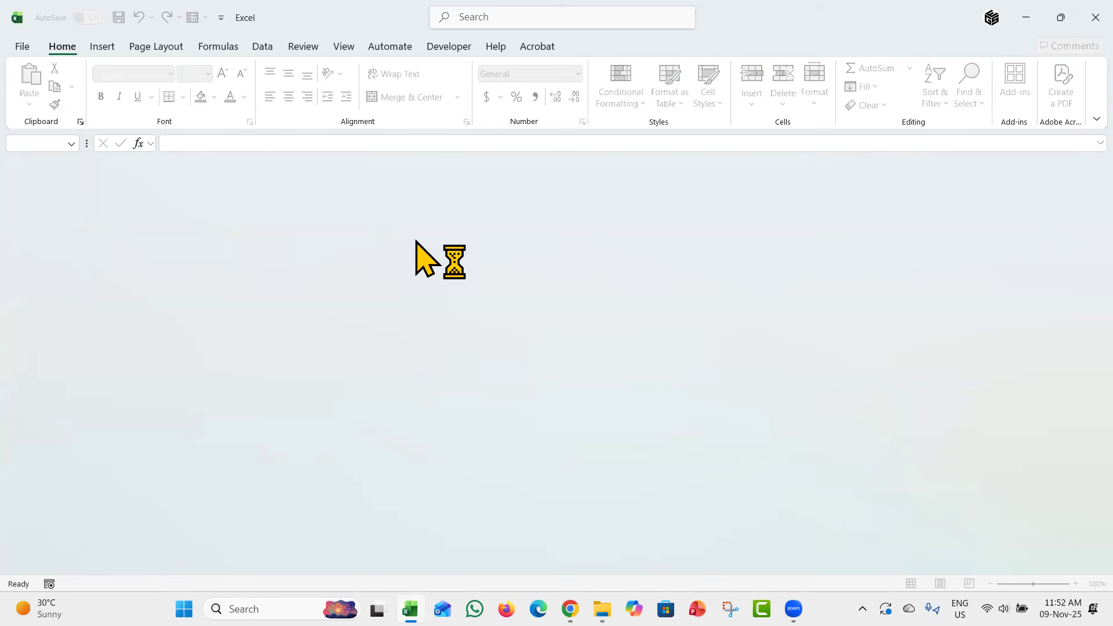
{"action": "key", "text": "ctrl+n"}
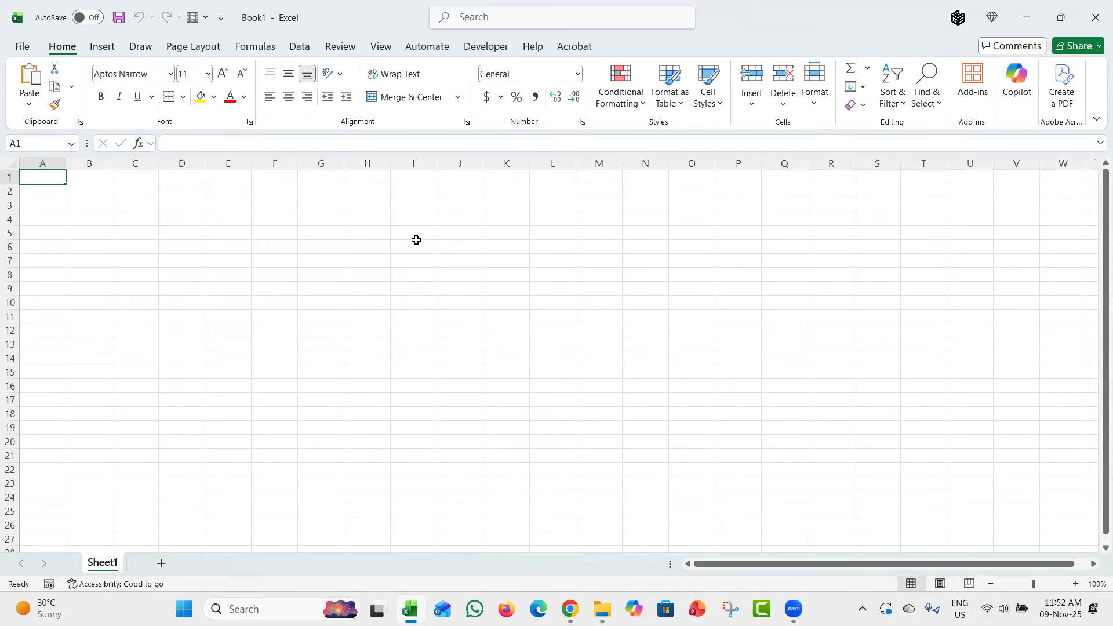
Reopen "2) Consolidating Sheets Power Query" from File Explorer to view its city sheets, and return to the blank workbook
{"action": "key", "text": "alt+Tab"}
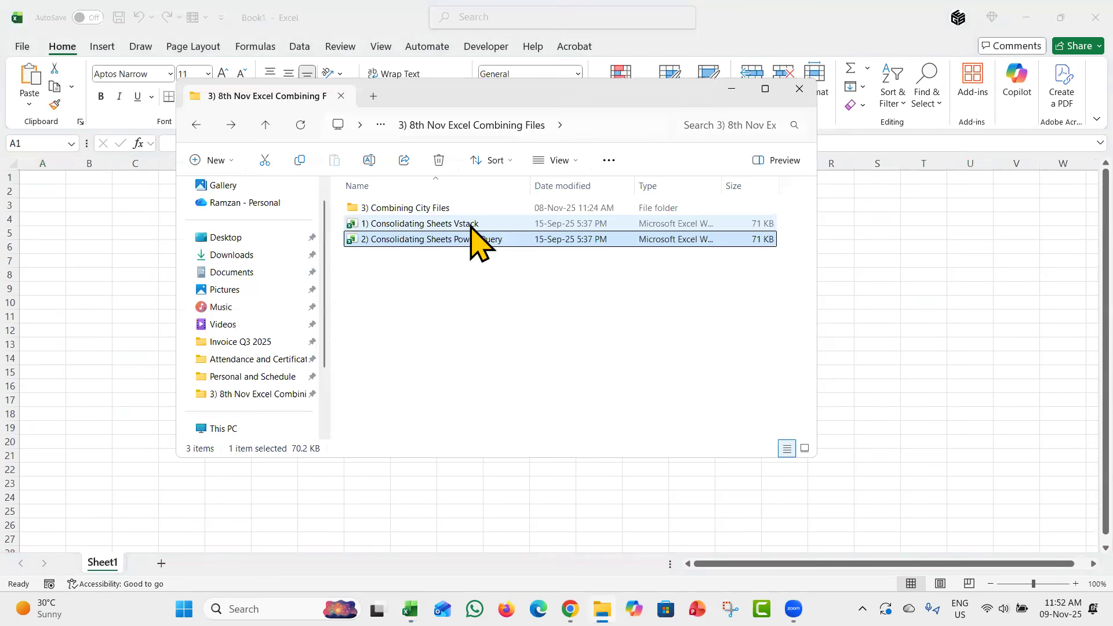
{"action": "double_click", "coordinate": [486, 239]}
{"action": "double_click", "coordinate": [418, 241]}
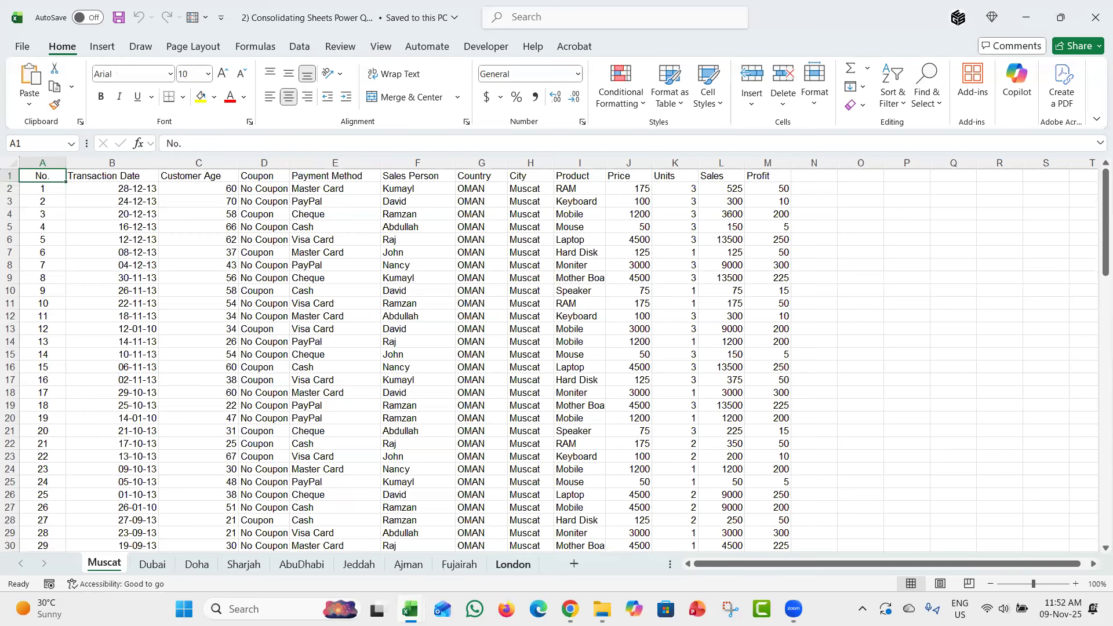
{"action": "key", "text": "ctrl+n"}
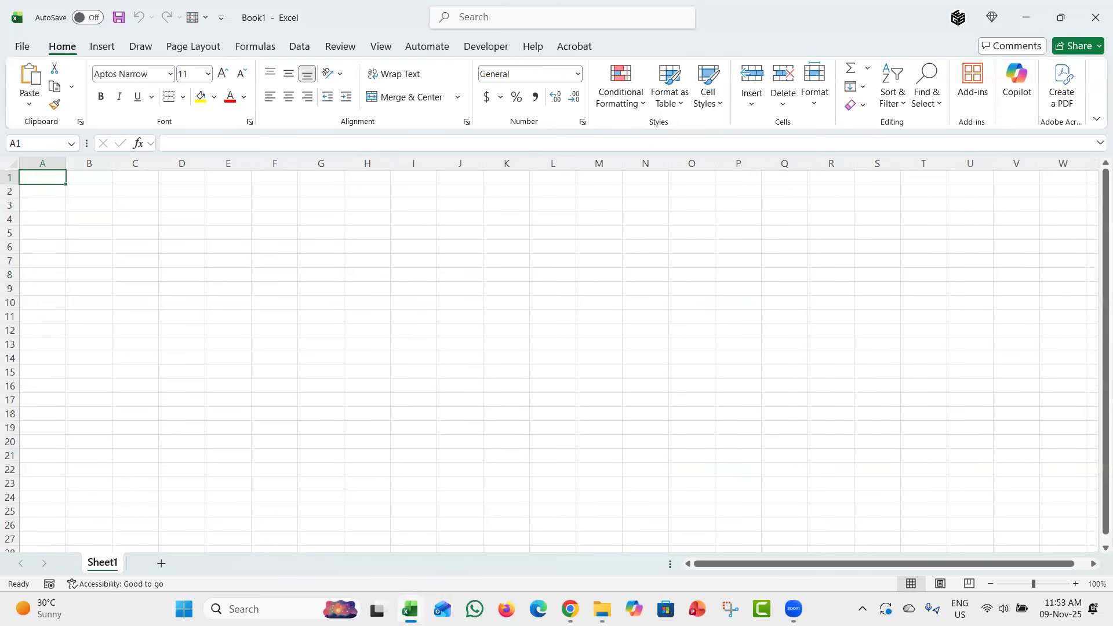
Start a data import into the blank workbook with an Excel workbook as the source
{"action": "left_click", "coordinate": [305, 52]}
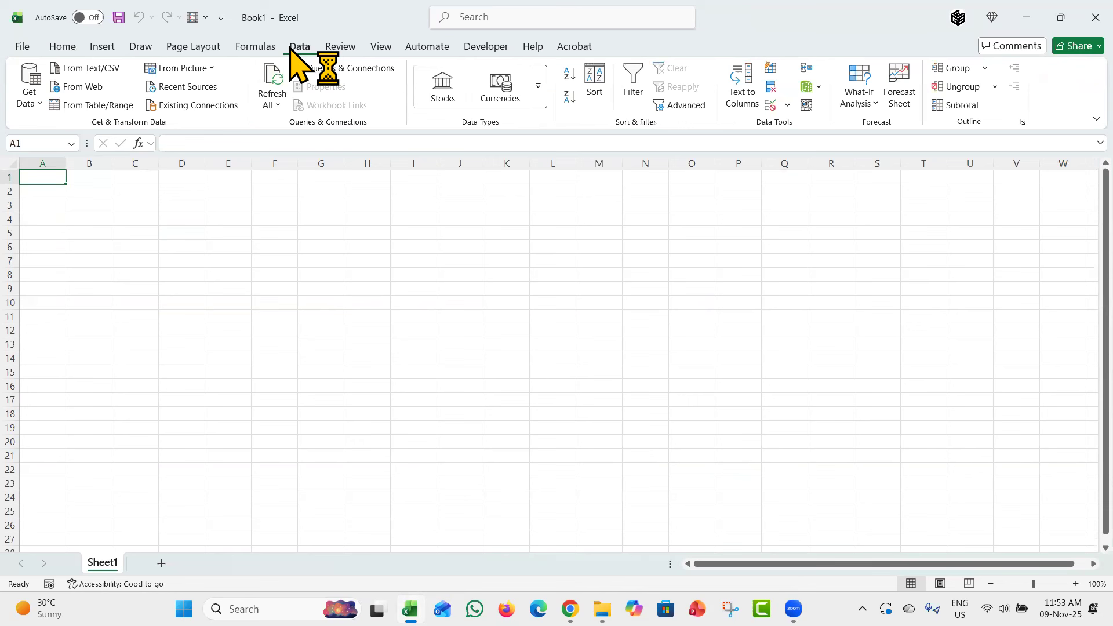
{"action": "left_click", "coordinate": [25, 96]}
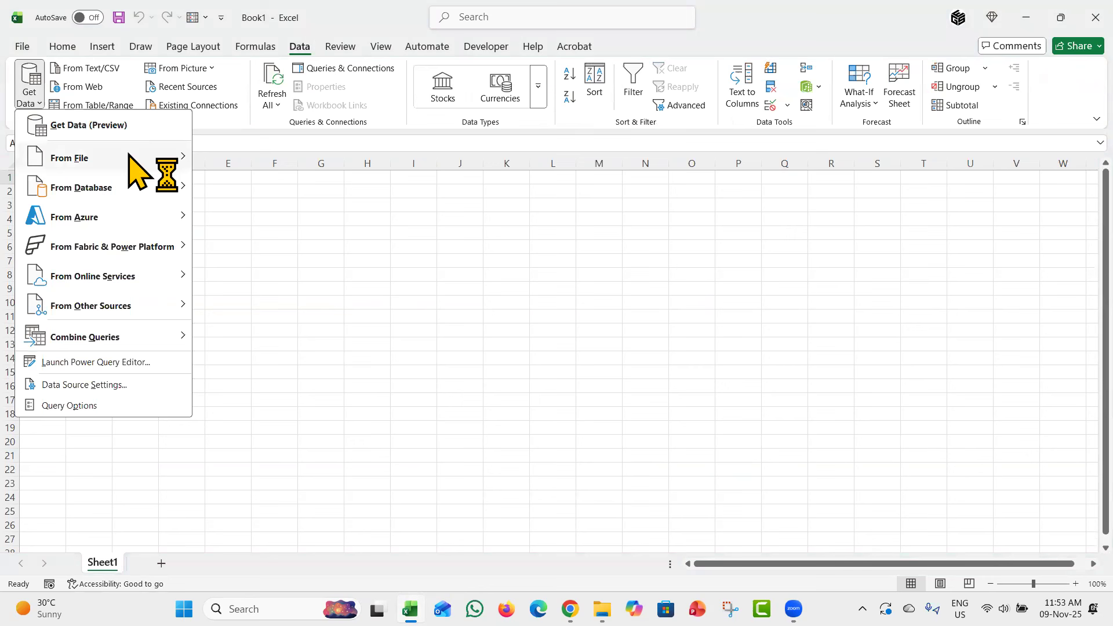
{"action": "mouse_move", "coordinate": [129, 156]}
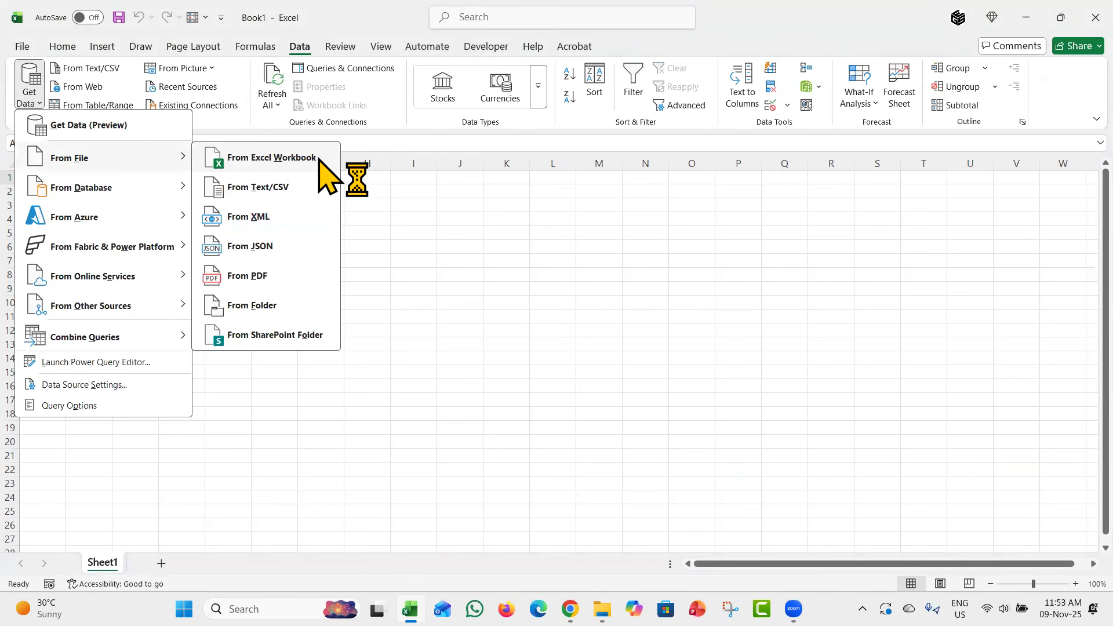
{"action": "left_click", "coordinate": [320, 160]}
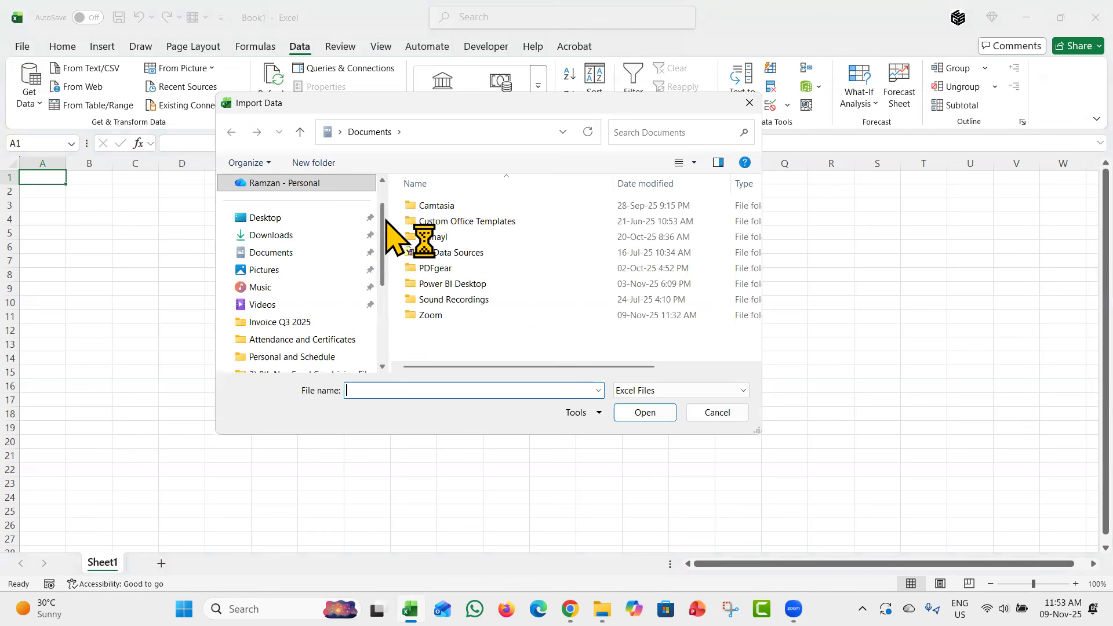
Open the "3) 8th Nov Excel Combining Files" folder using its path from File Explorer, and import "2) Consolidating Sheets Power Query"
{"action": "left_click", "coordinate": [318, 222]}
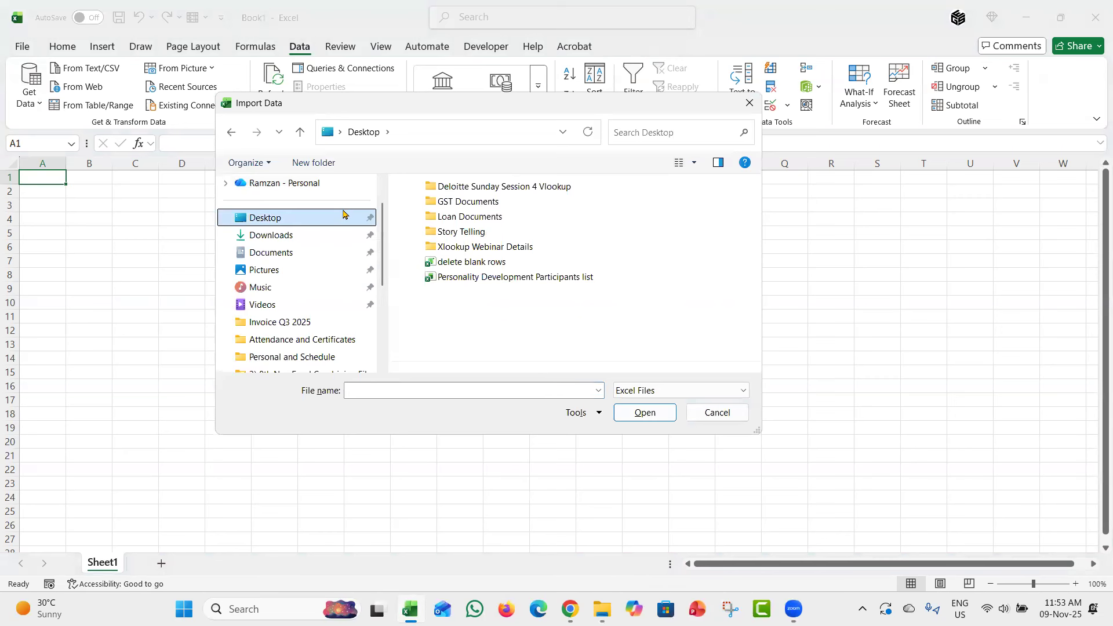
{"action": "key", "text": "alt+Tab"}
{"action": "left_click", "coordinate": [616, 126]}
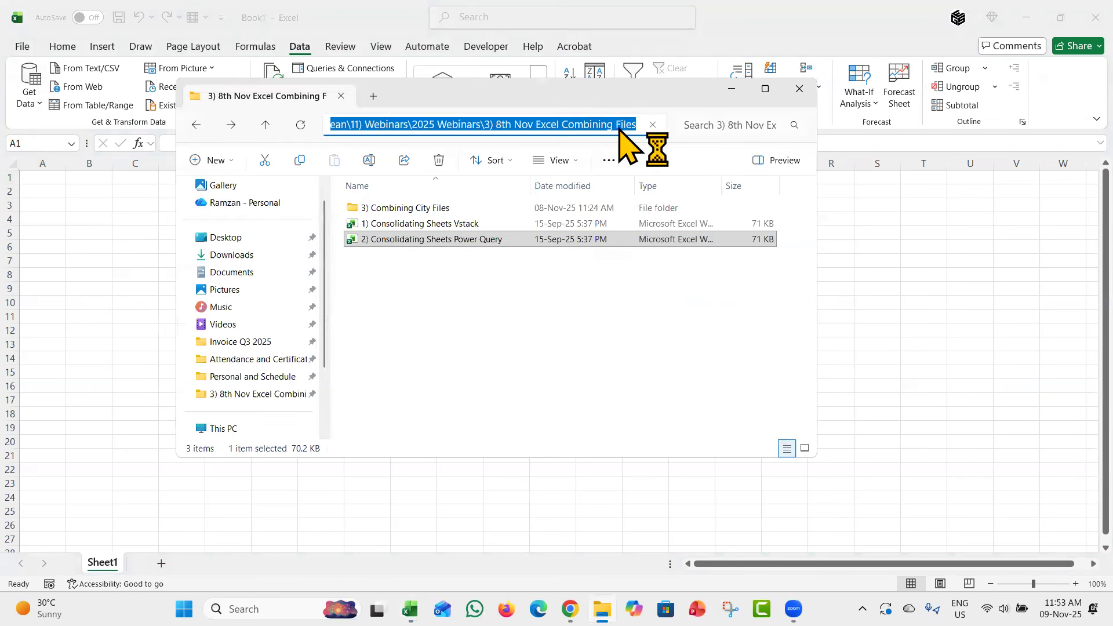
{"action": "key", "text": "alt+Tab"}
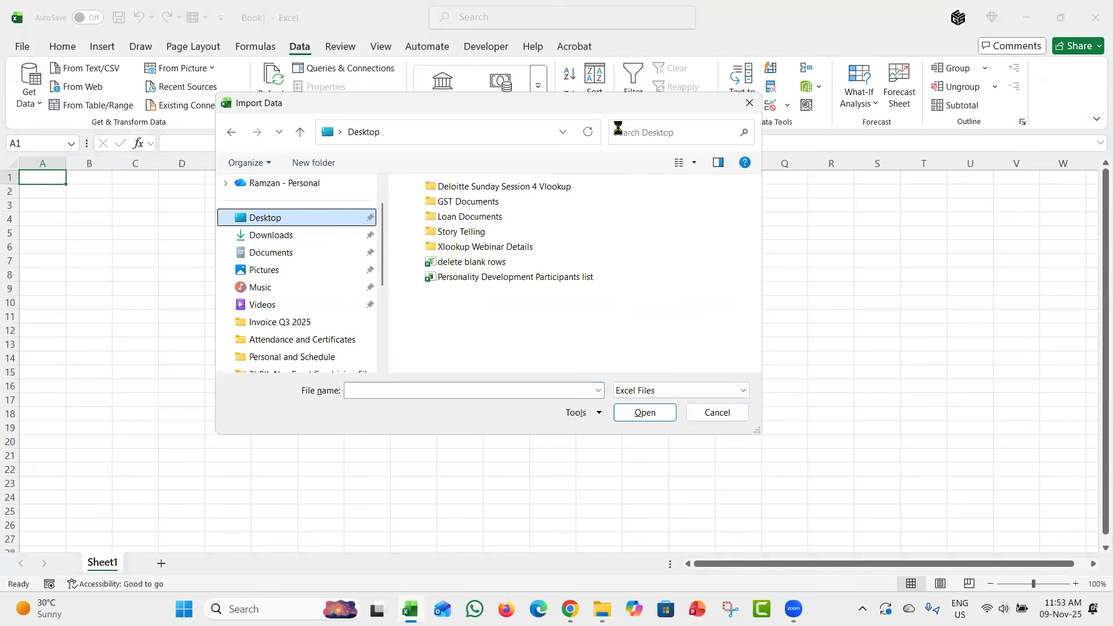
{"action": "left_click", "coordinate": [492, 385]}
{"action": "key", "text": "ctrl+v"}
{"action": "key", "text": "Return"}
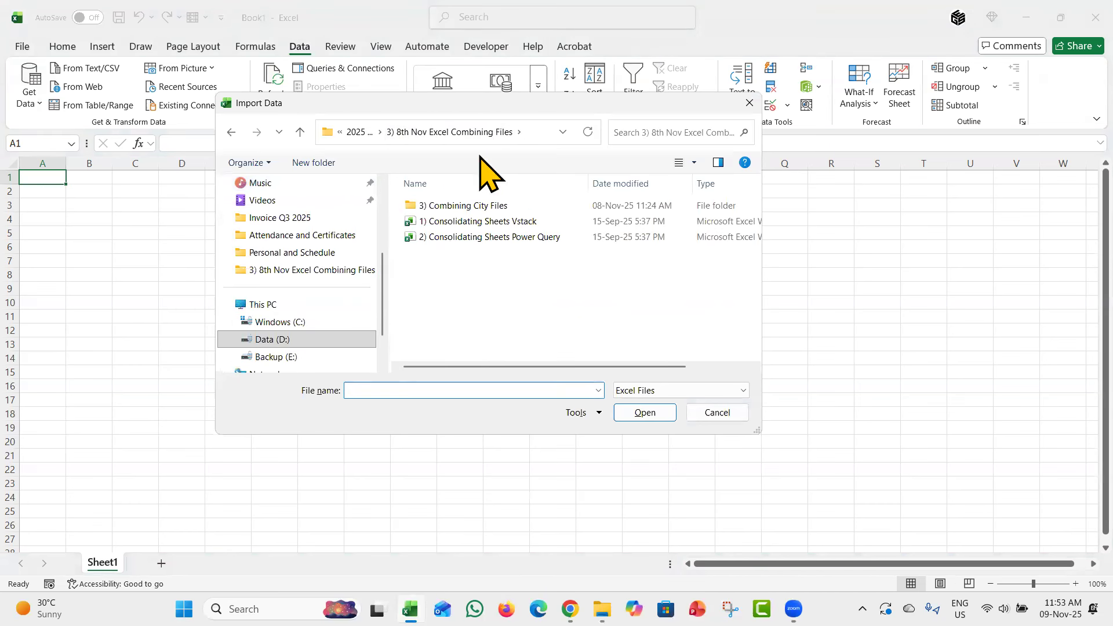
{"action": "left_click", "coordinate": [468, 237]}
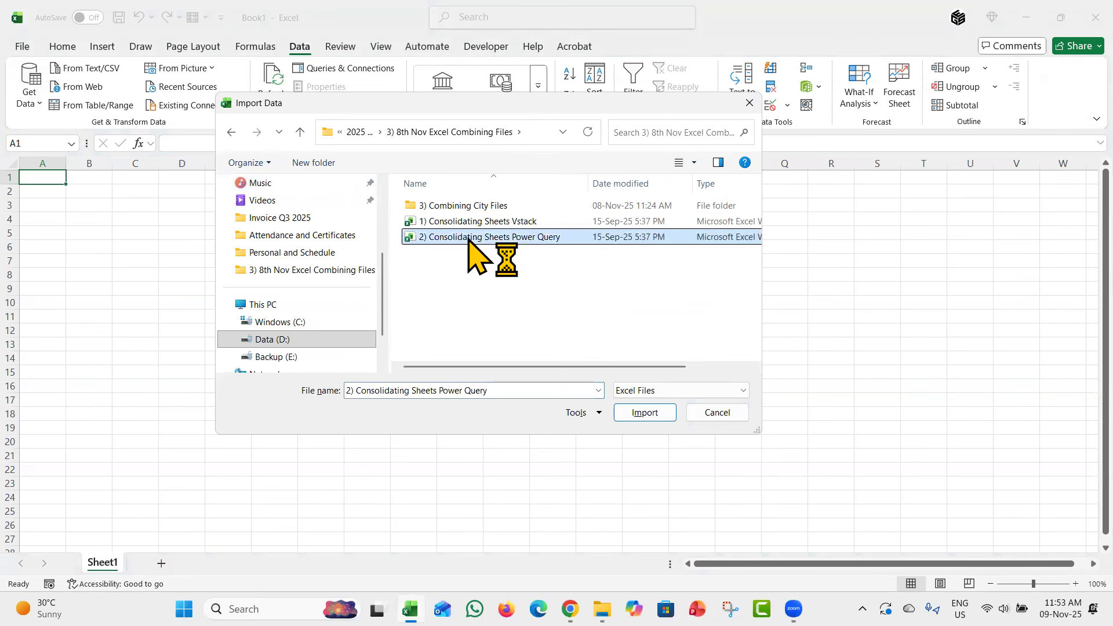
{"action": "left_click", "coordinate": [644, 413]}
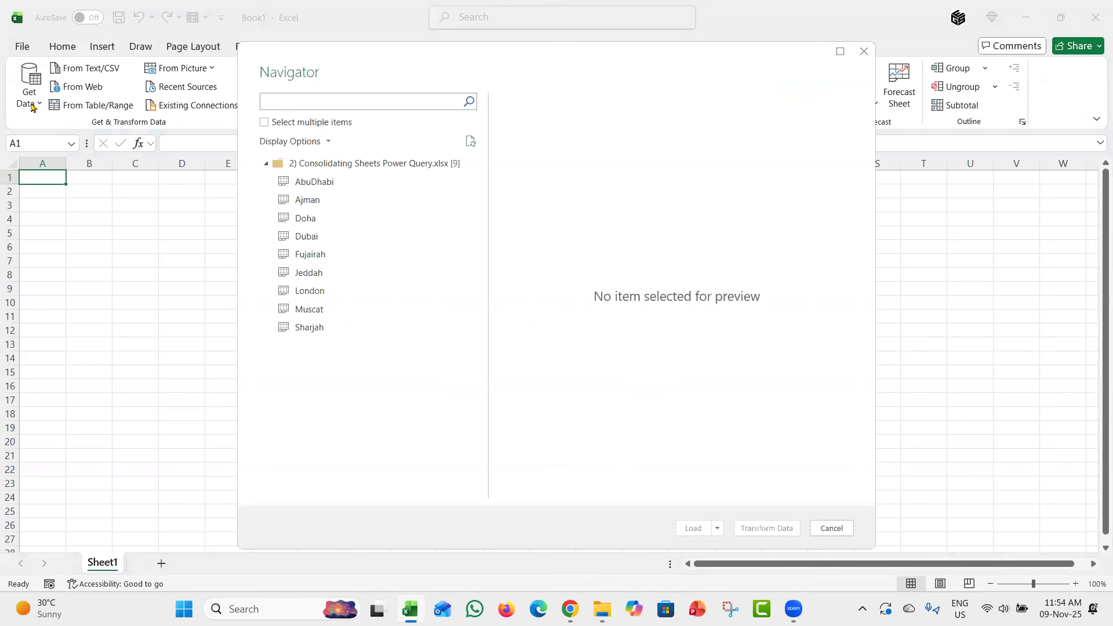
Allow multiple items in the Navigator and select all nine city sheets from AbuDhabi to Sharjah
{"action": "left_click", "coordinate": [265, 123]}
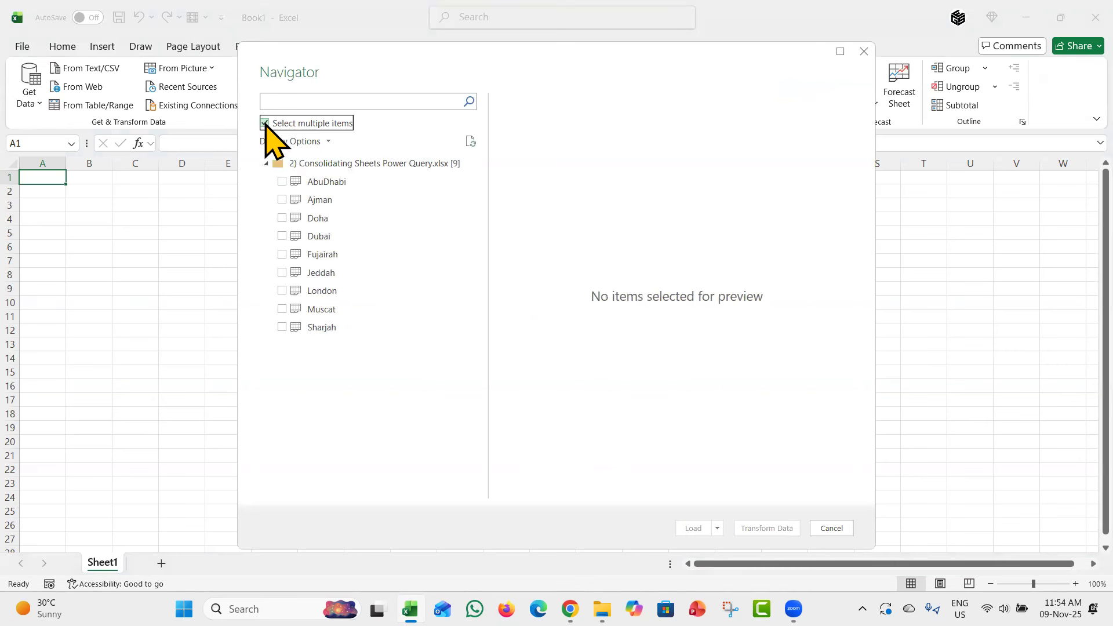
{"action": "left_click", "coordinate": [282, 181]}
{"action": "left_click", "coordinate": [319, 327], "text": "shift"}
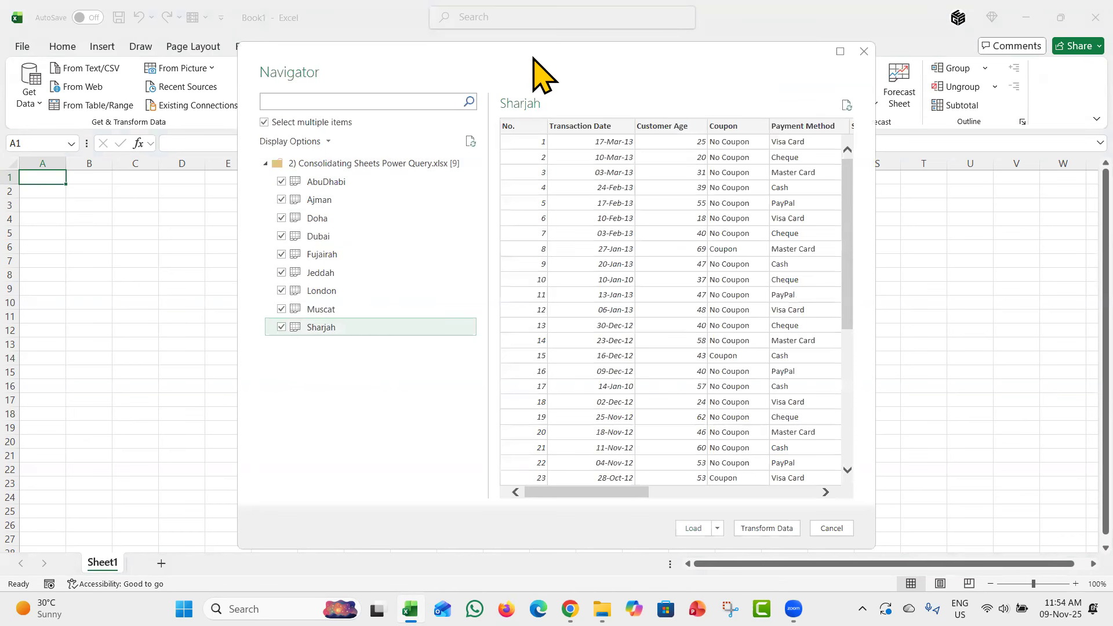
{"action": "left_click_drag", "start_coordinate": [533, 58], "coordinate": [515, 25]}
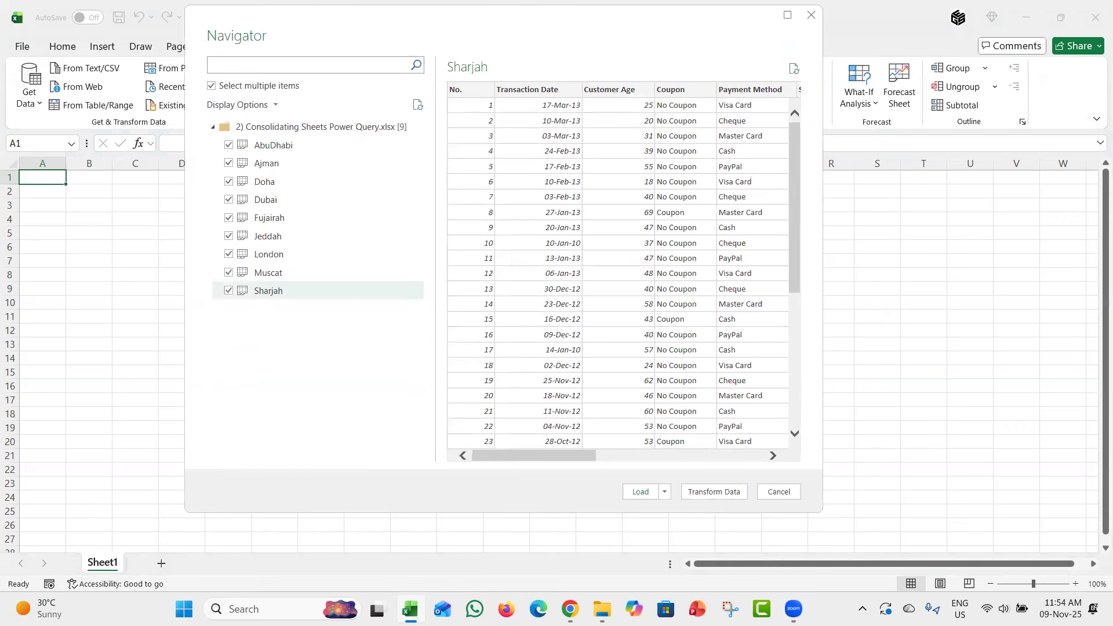
Load the nine selected city sheets into the workbook as queries
{"action": "left_click", "coordinate": [689, 485]}
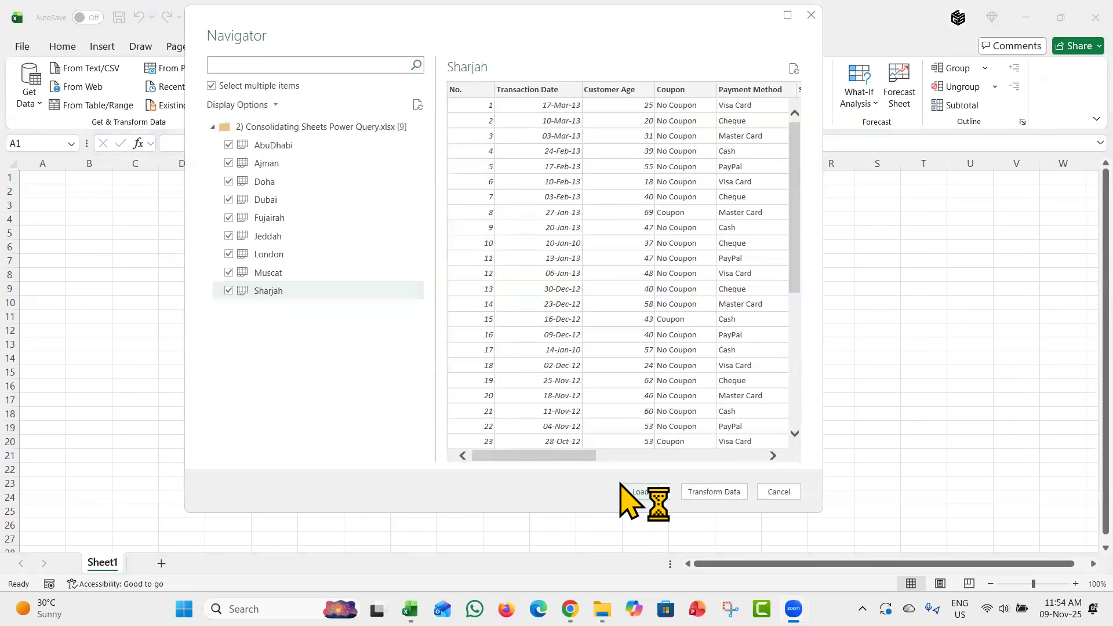
{"action": "left_click", "coordinate": [665, 492]}
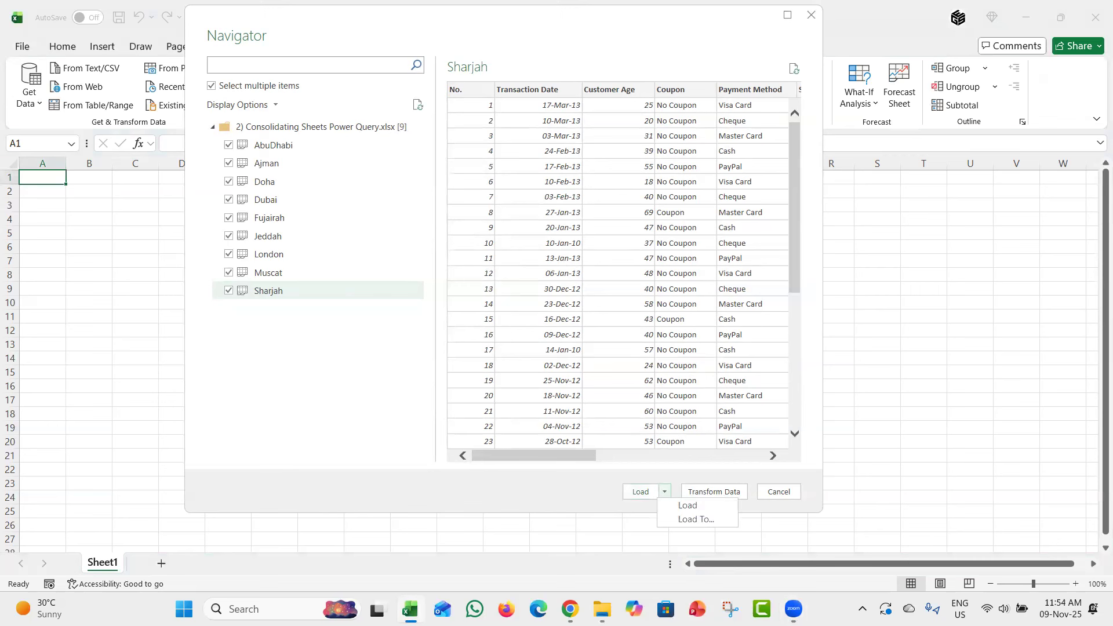
{"action": "left_click_drag", "start_coordinate": [595, 6], "coordinate": [586, 2]}
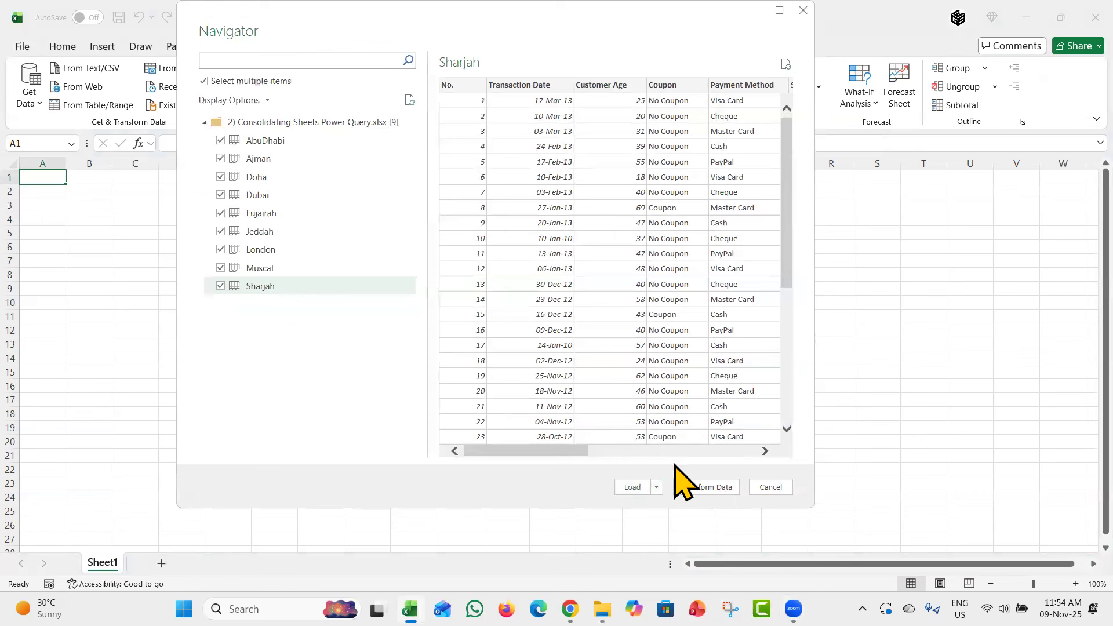
{"action": "left_click", "coordinate": [658, 488]}
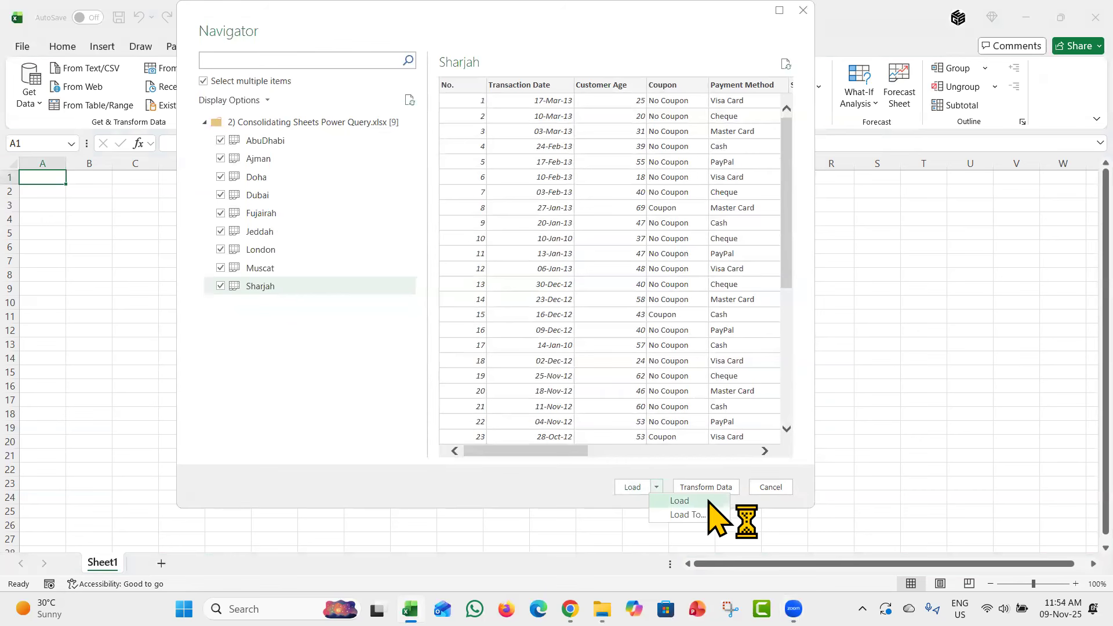
{"action": "left_click", "coordinate": [708, 501]}
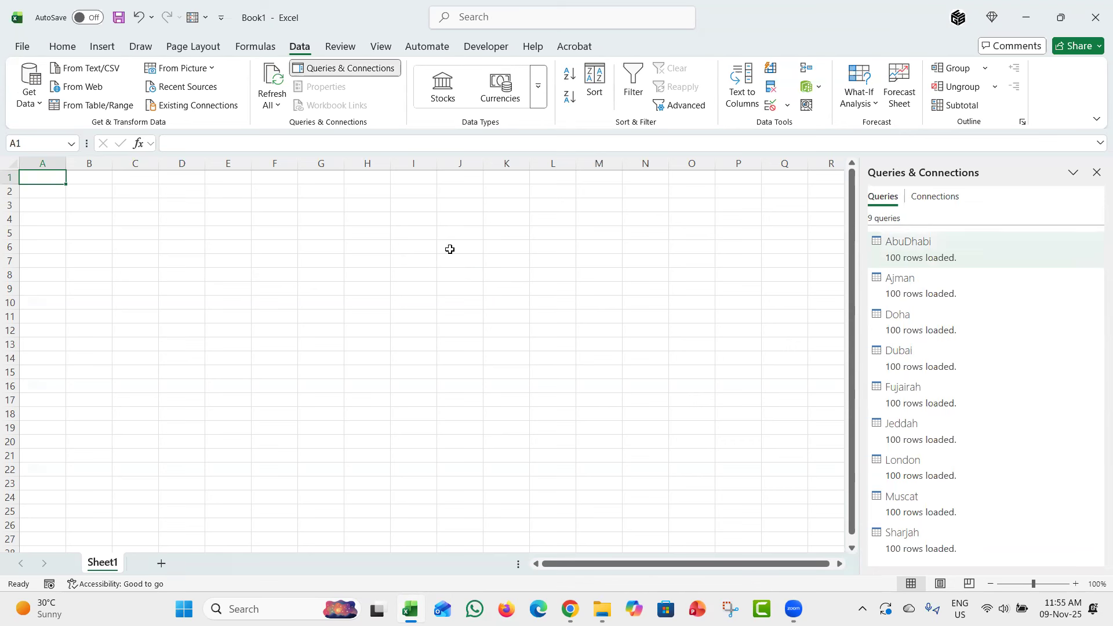
Close the Queries & Connections pane and select cell I6 on the blank sheet
{"action": "left_click", "coordinate": [230, 189]}
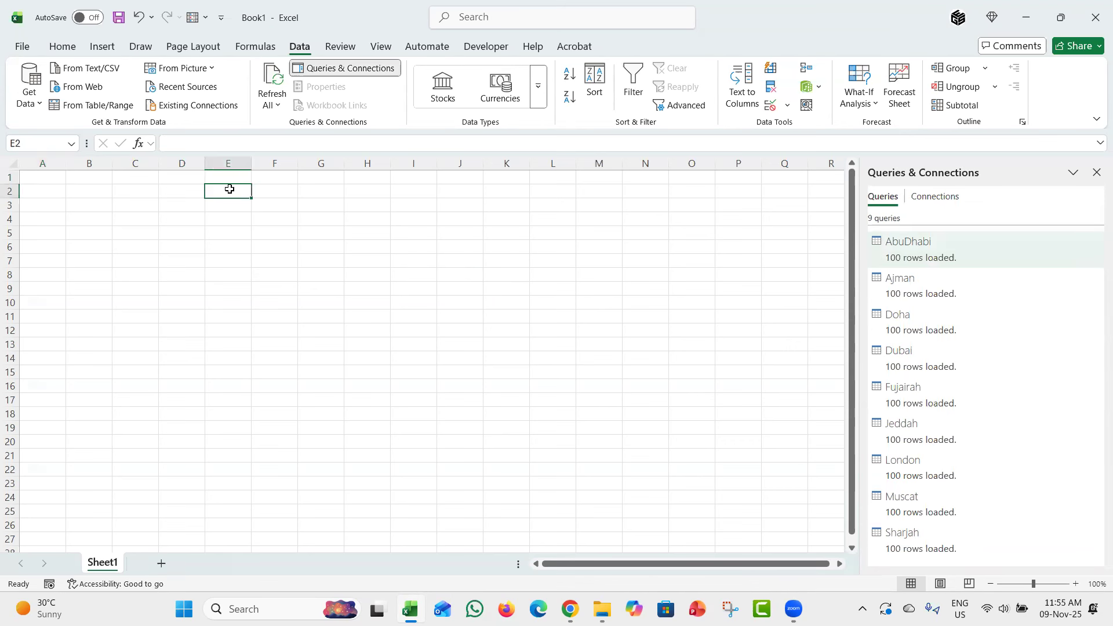
{"action": "left_click", "coordinate": [36, 184]}
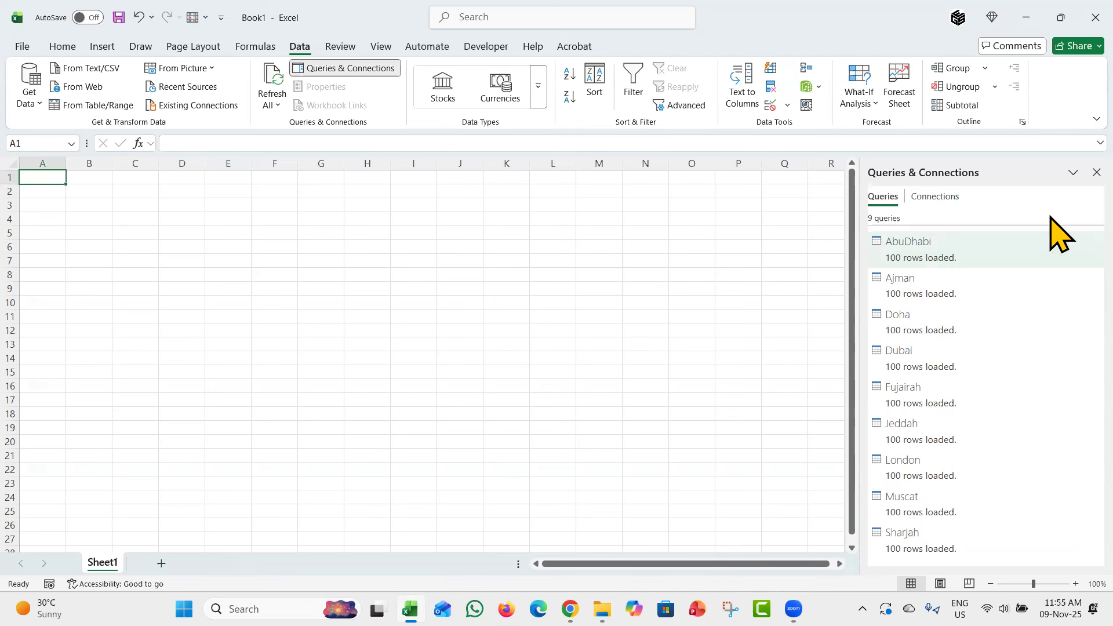
{"action": "left_click", "coordinate": [1096, 176]}
{"action": "left_click", "coordinate": [418, 250]}
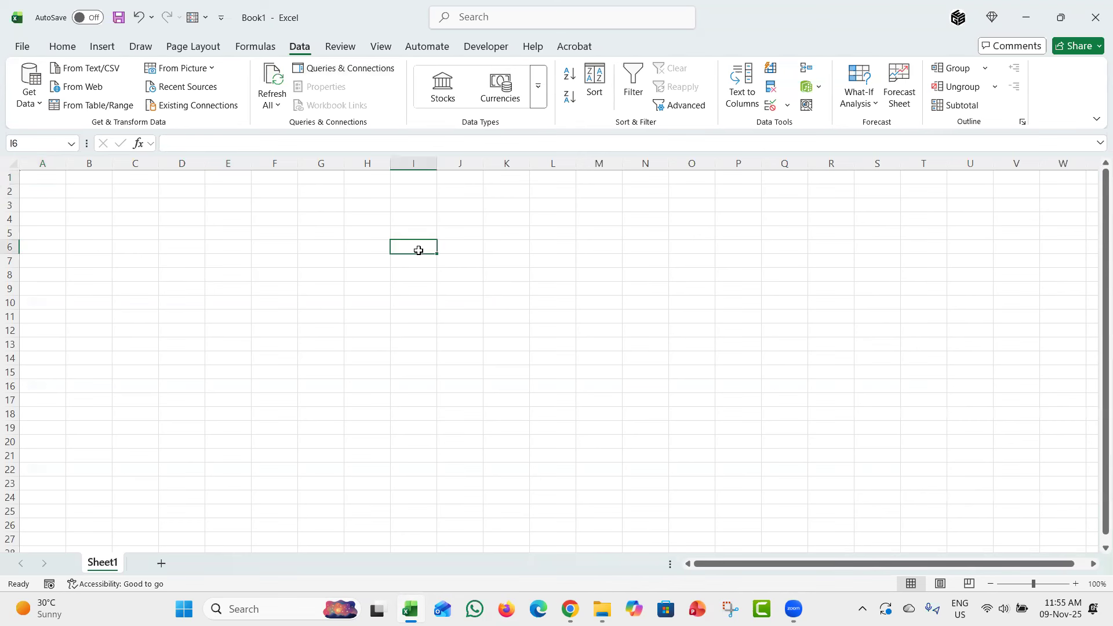
Close the current workbook without saving and create a new blank workbook
{"action": "key", "text": "ctrl+w"}
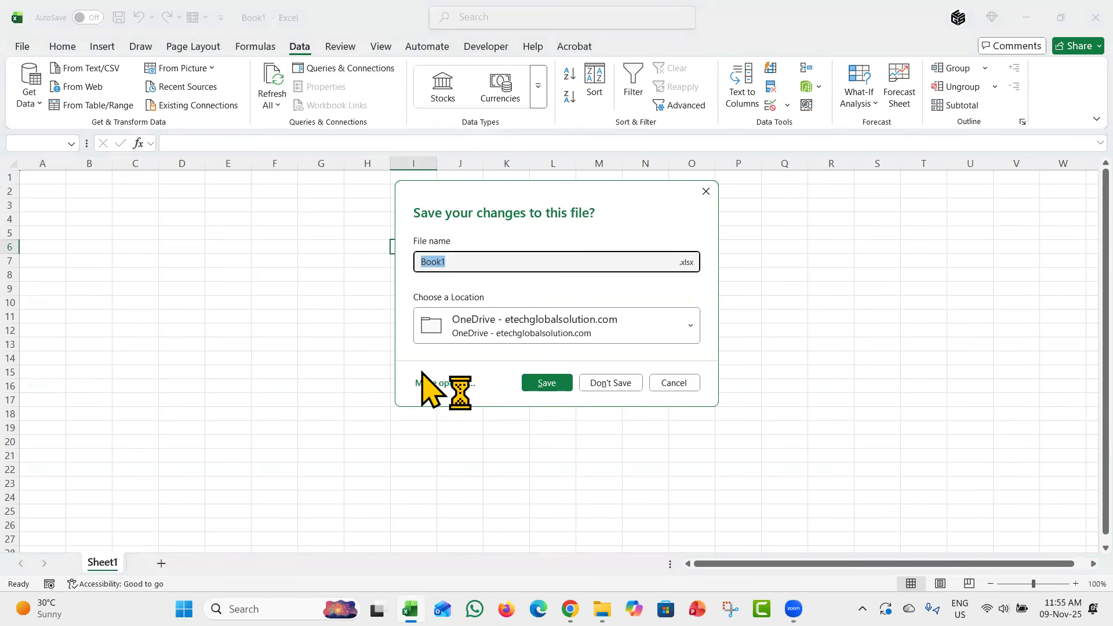
{"action": "key", "text": "n"}
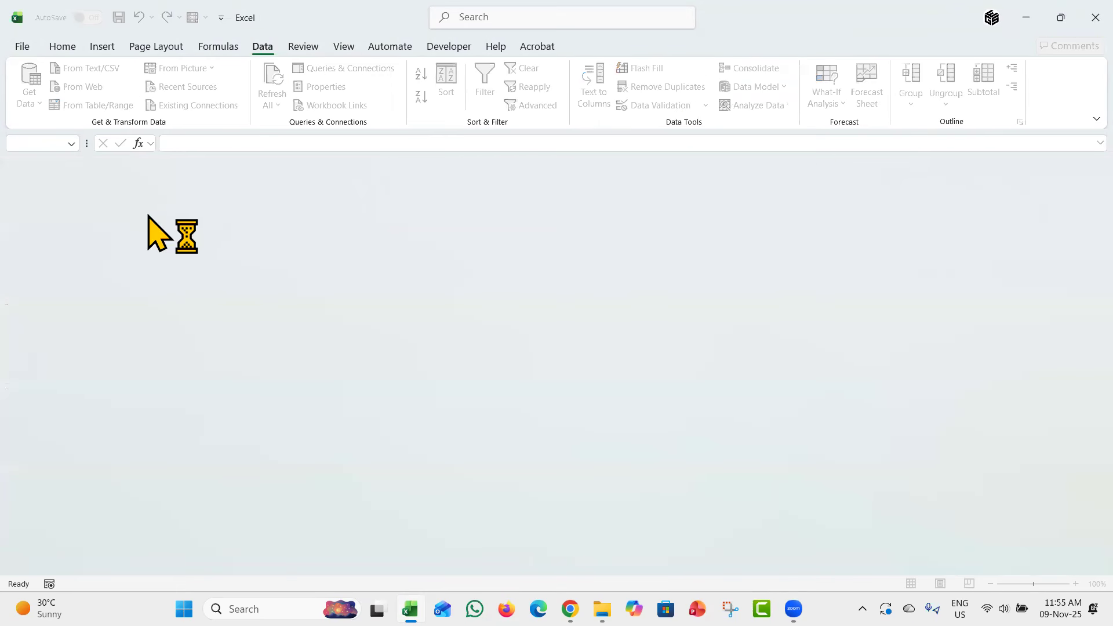
{"action": "key", "text": "ctrl+n"}
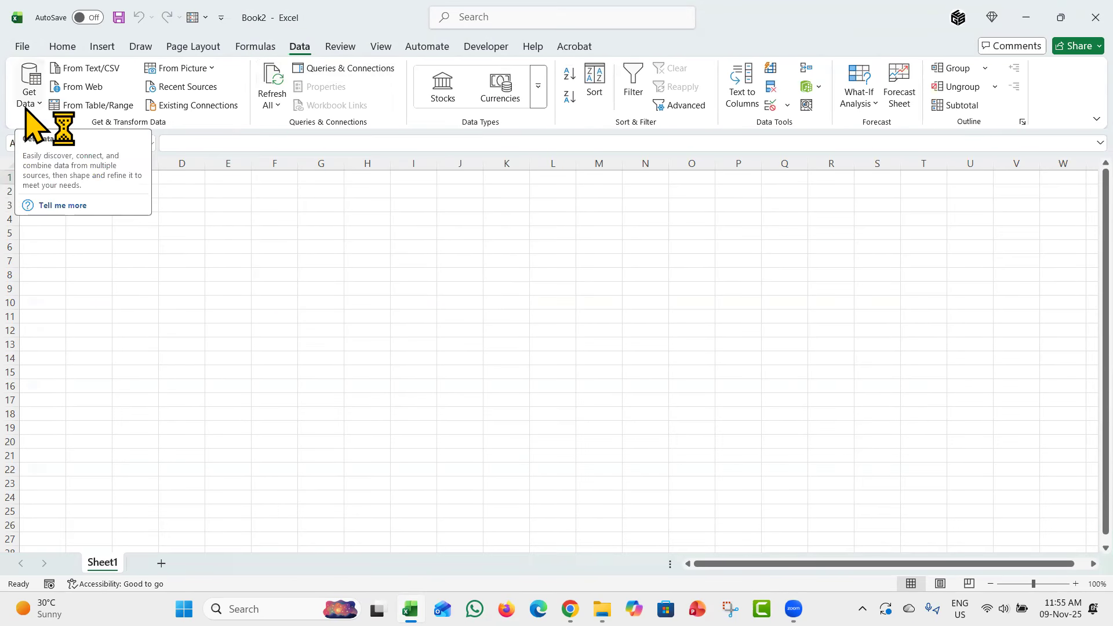
Import the workbook "2) Consolidating Sheets Power Query" as an external data source
{"action": "left_click", "coordinate": [26, 108]}
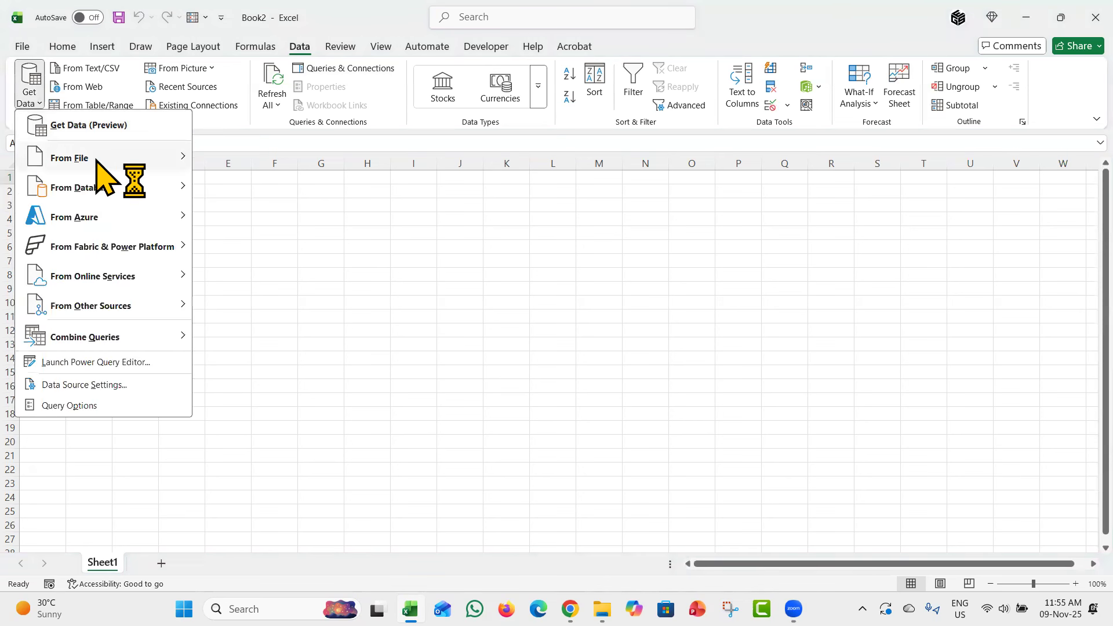
{"action": "left_click", "coordinate": [168, 169]}
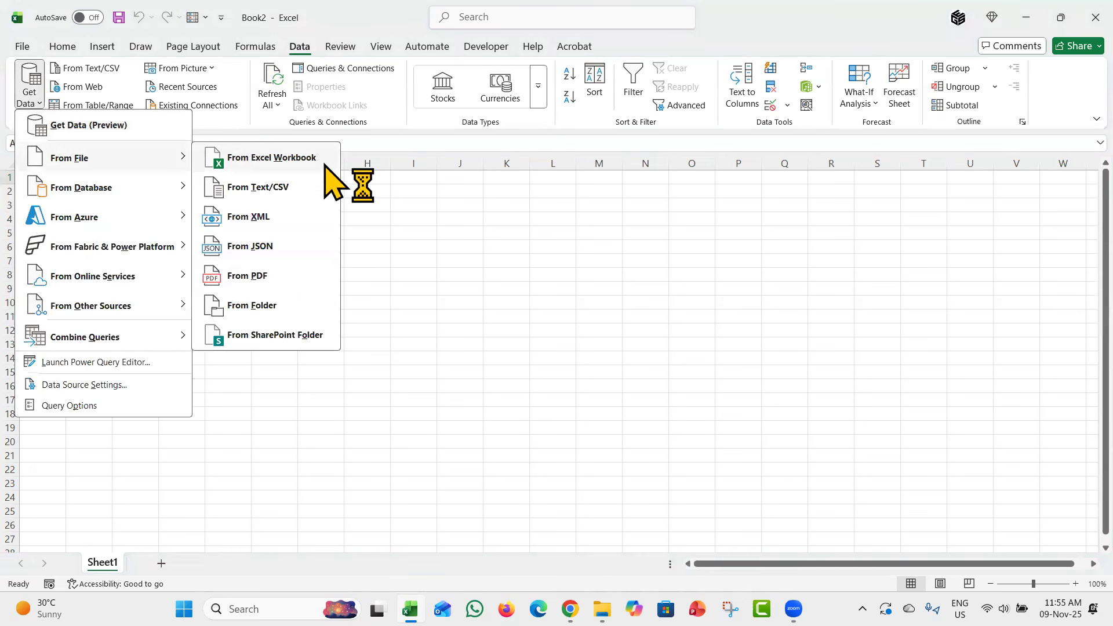
{"action": "left_click", "coordinate": [322, 163]}
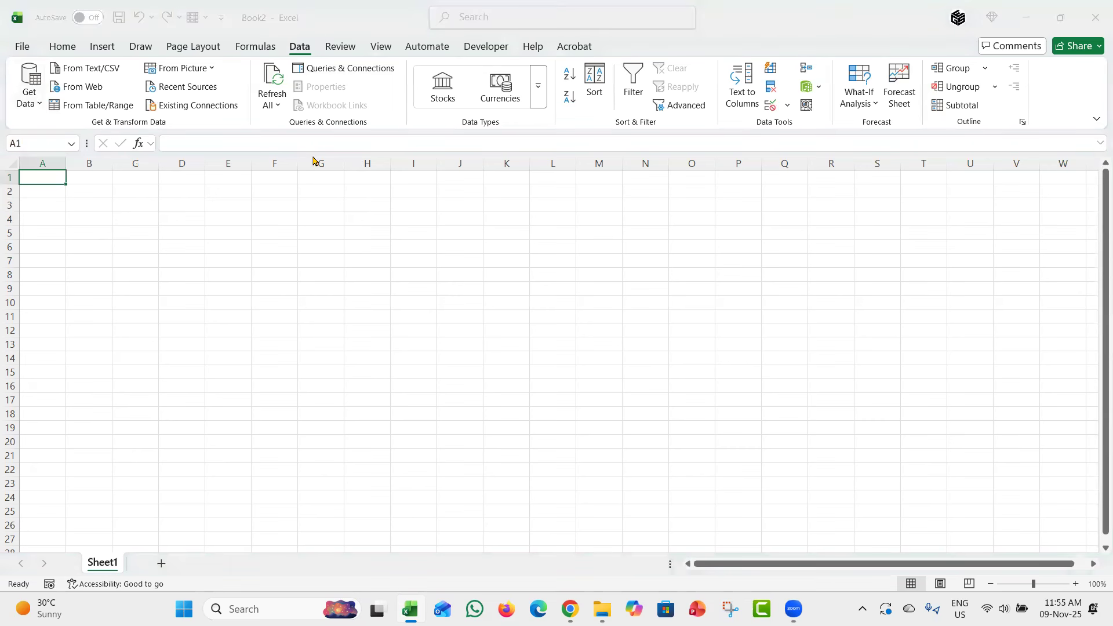
{"action": "left_click", "coordinate": [493, 237]}
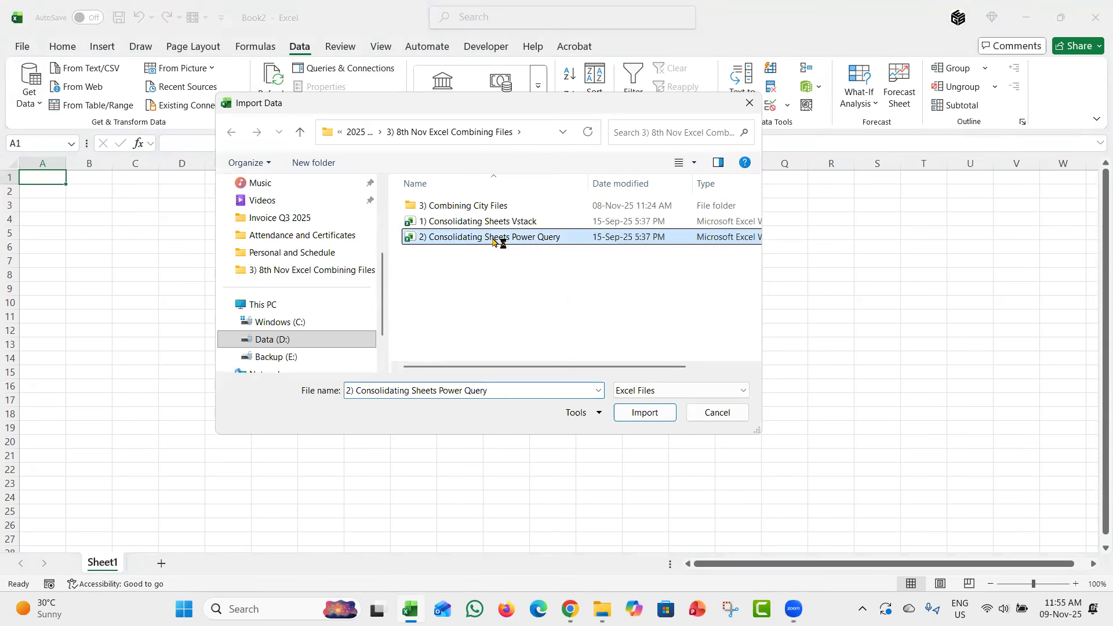
{"action": "left_click", "coordinate": [654, 412]}
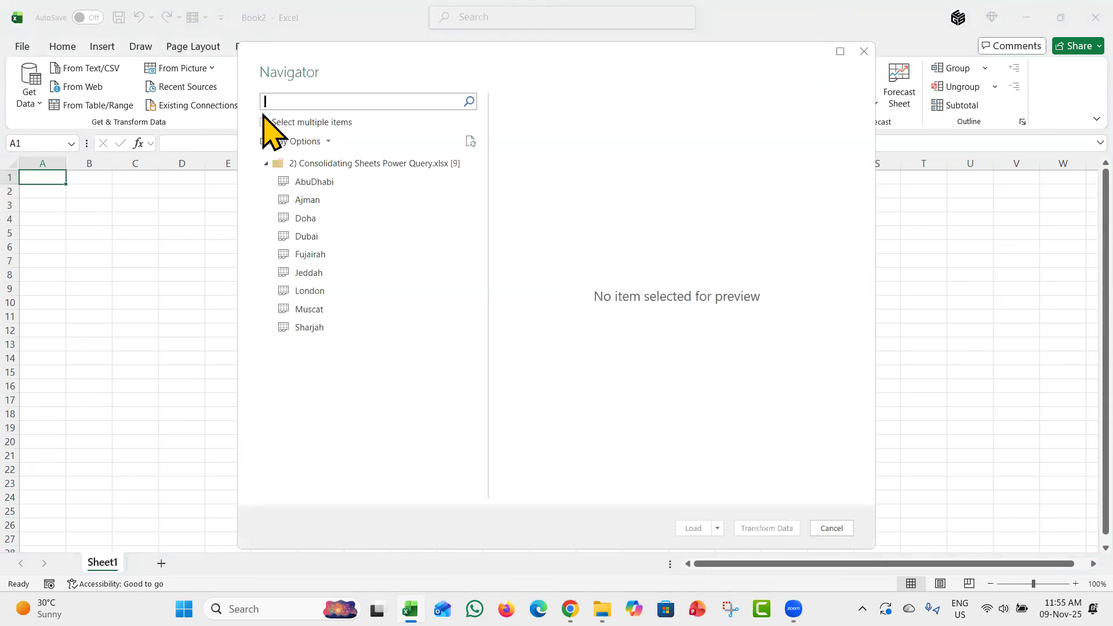
Allow multiple items, select the eight city sheets from AbuDhabi to Muscat without Sharjah, and open them in the Power Query Editor
{"action": "left_click", "coordinate": [265, 123]}
{"action": "left_click", "coordinate": [282, 182]}
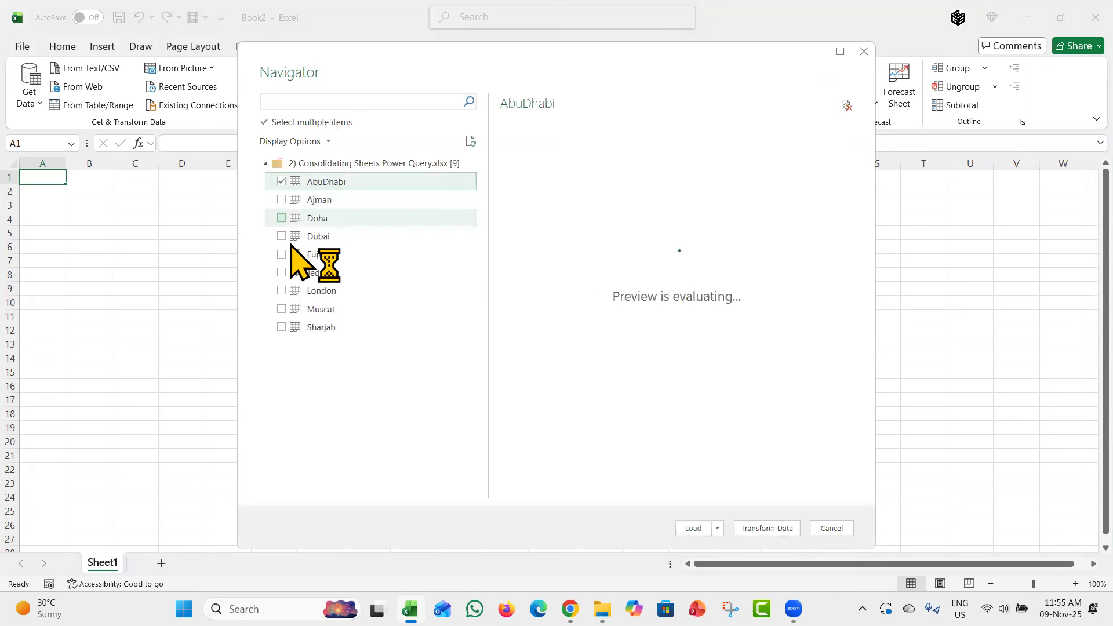
{"action": "left_click", "coordinate": [281, 327], "text": "shift"}
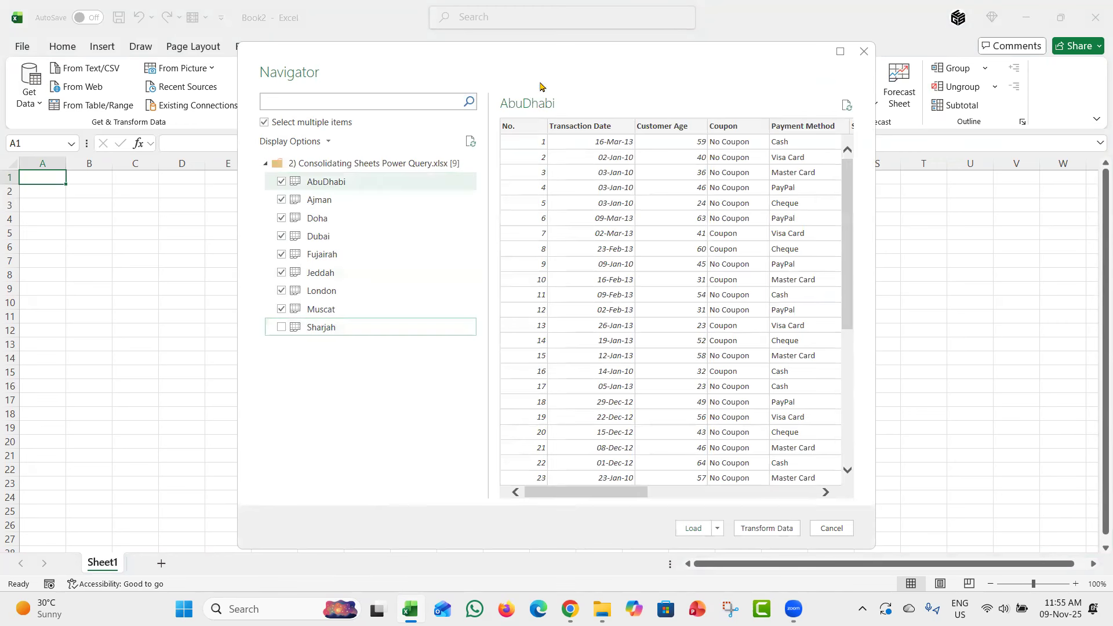
{"action": "left_click_drag", "start_coordinate": [549, 76], "coordinate": [404, 51]}
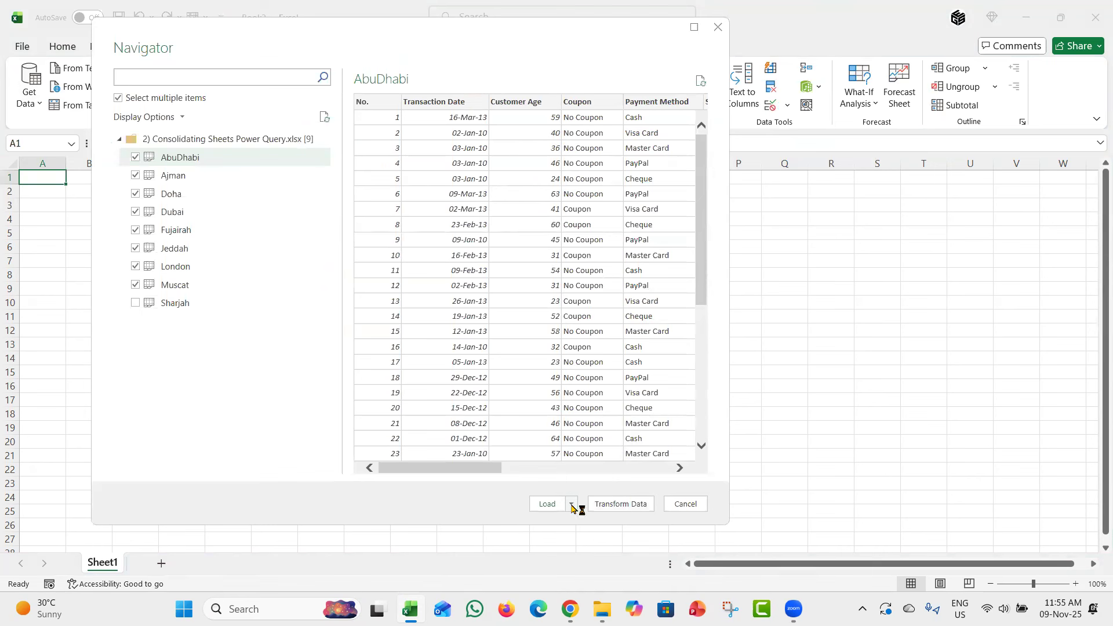
{"action": "left_click", "coordinate": [621, 504]}
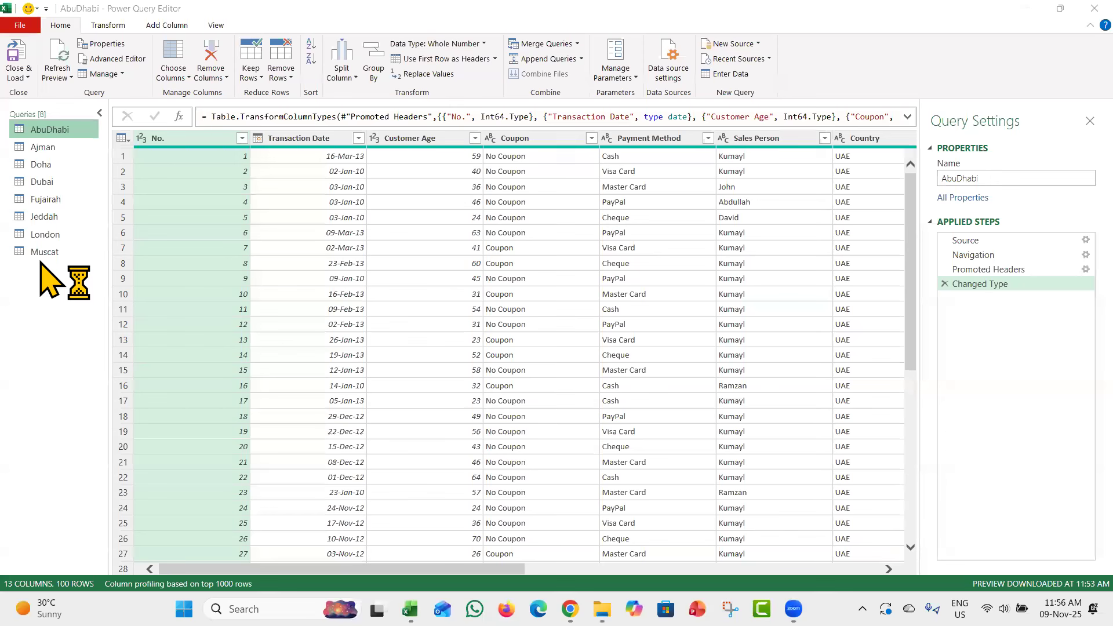
Append the queries as new, combining AbuDhabi with the seven tables from Ajman to Muscat using the three or more tables option
{"action": "left_click", "coordinate": [63, 24]}
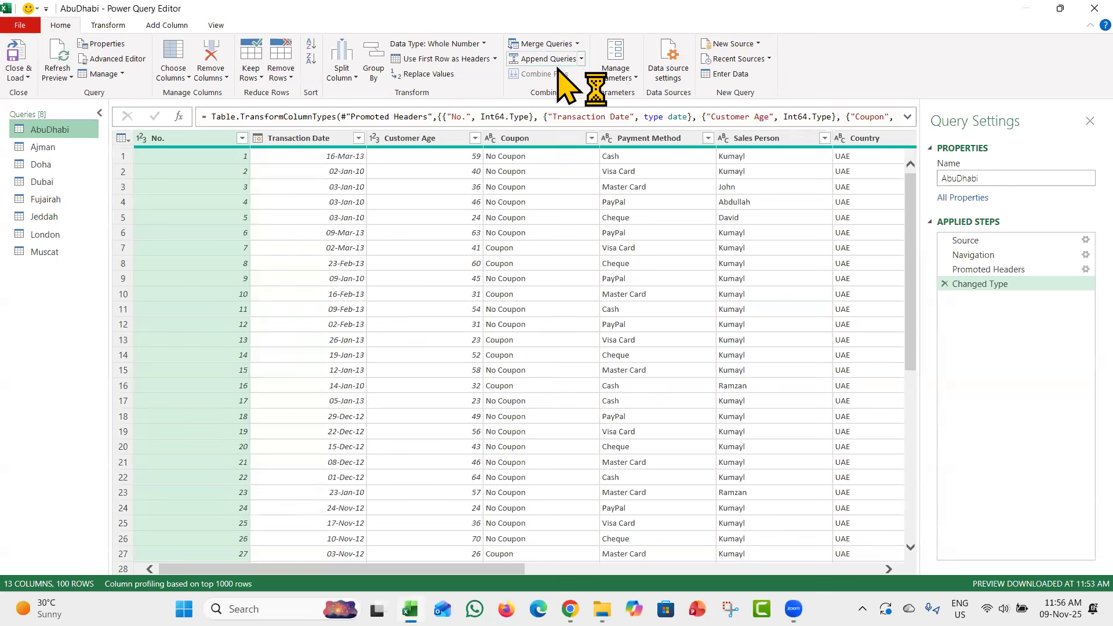
{"action": "left_click", "coordinate": [582, 59]}
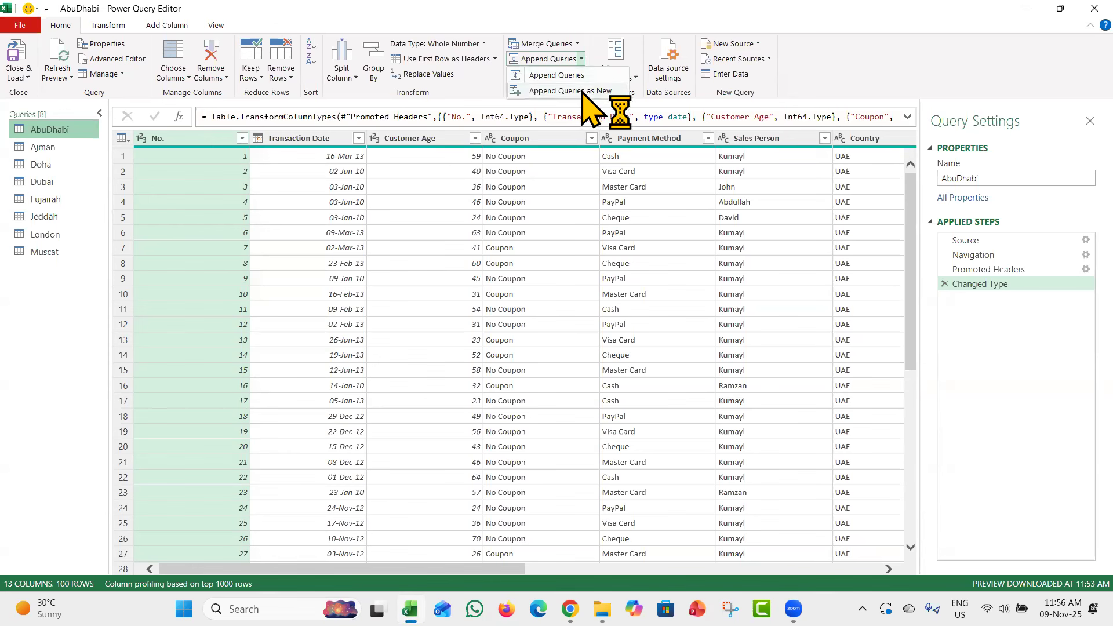
{"action": "left_click", "coordinate": [582, 92]}
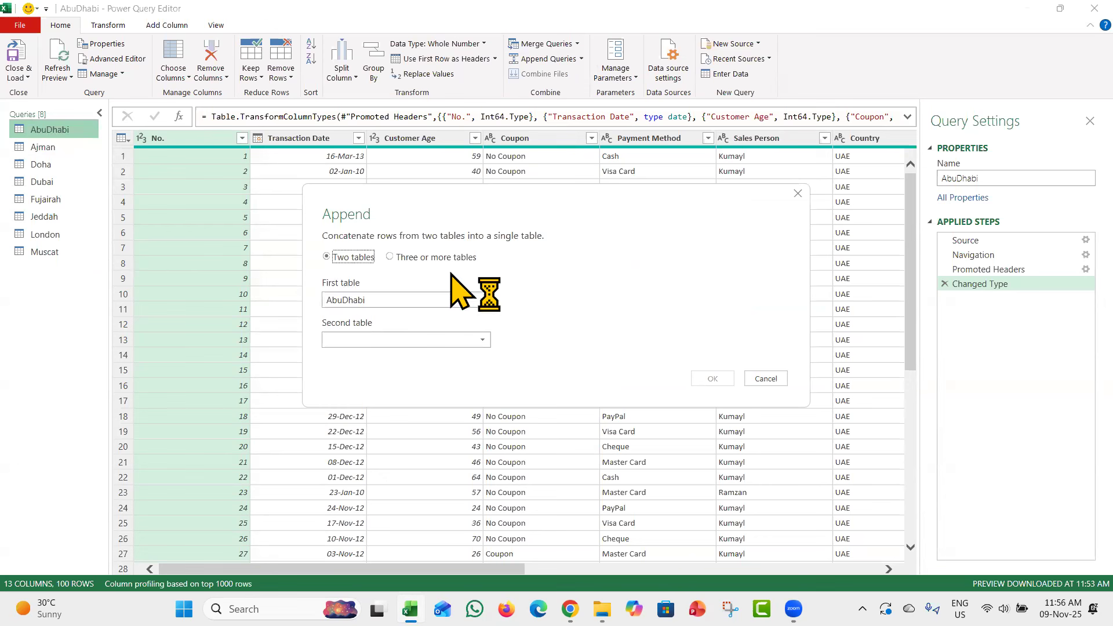
{"action": "left_click", "coordinate": [431, 259]}
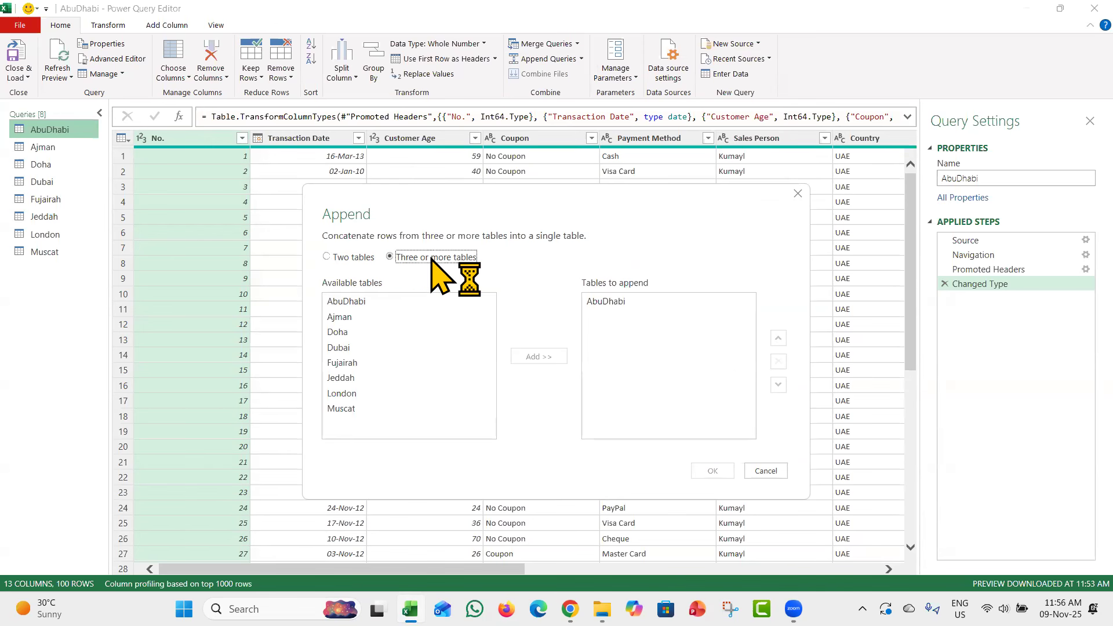
{"action": "left_click", "coordinate": [371, 317]}
{"action": "left_click", "coordinate": [365, 408], "text": "shift"}
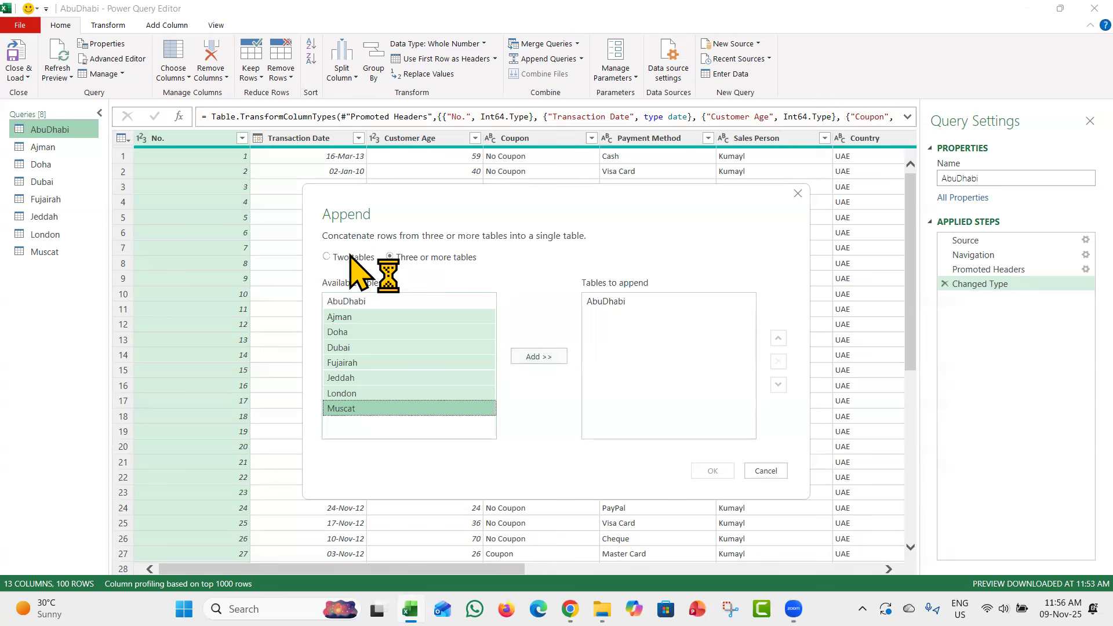
{"action": "left_click", "coordinate": [548, 356]}
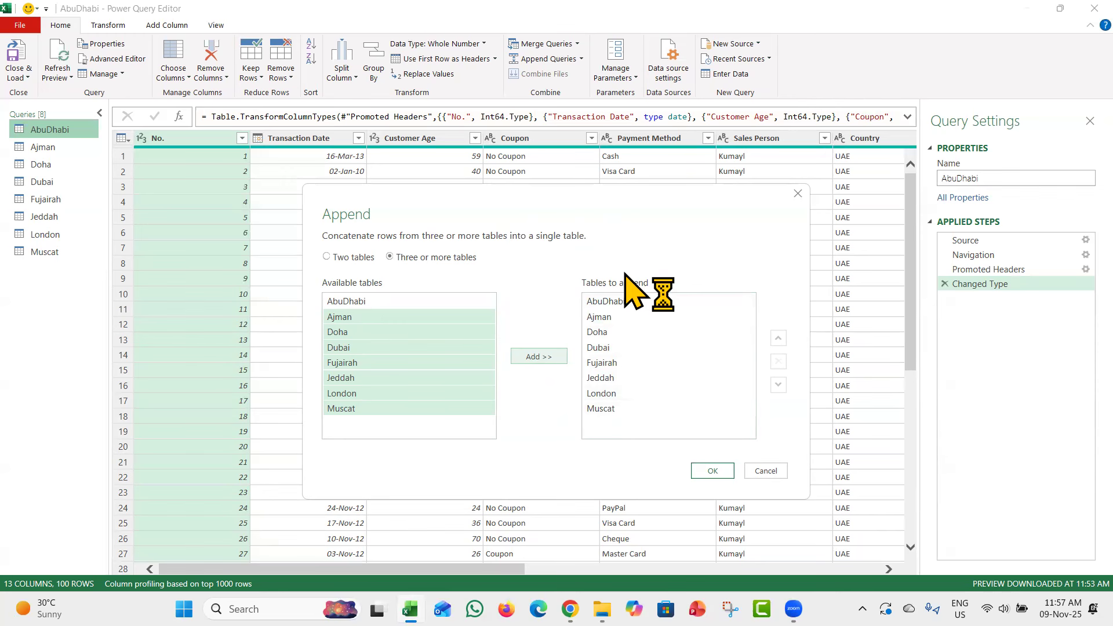
{"action": "left_click", "coordinate": [713, 472]}
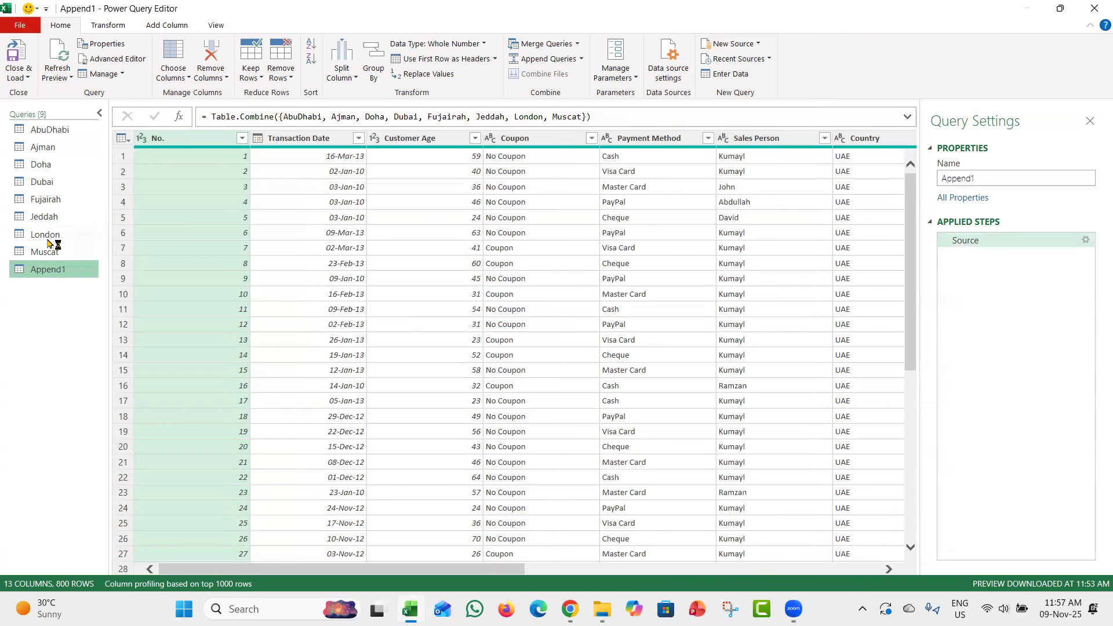
Rename the appended query as Consolidate
{"action": "double_click", "coordinate": [53, 270]}
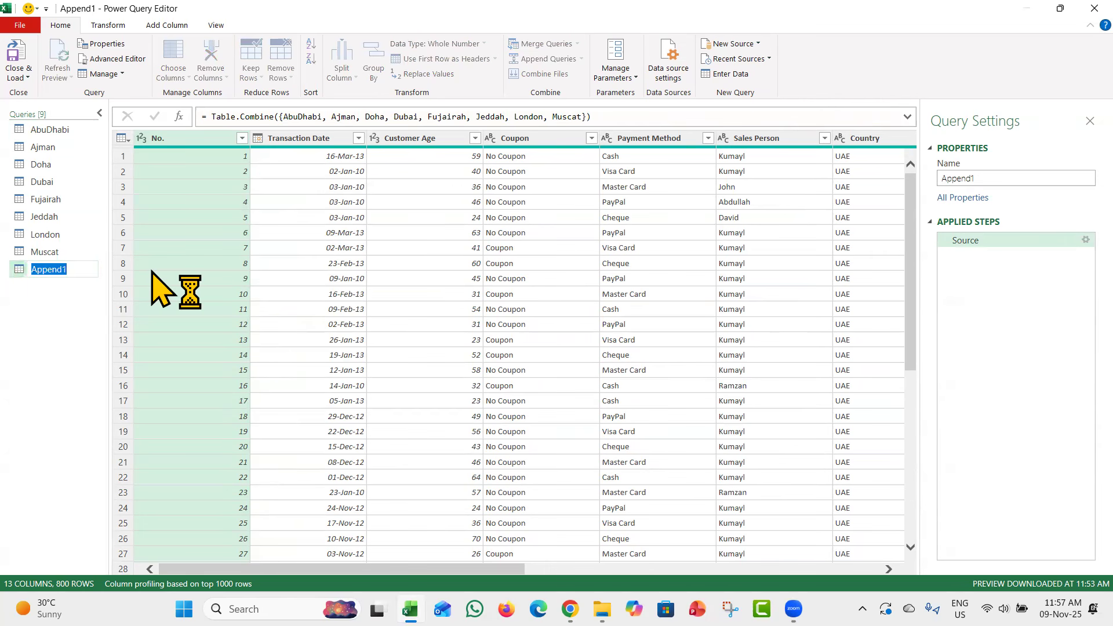
{"action": "type", "text": "Conso"}
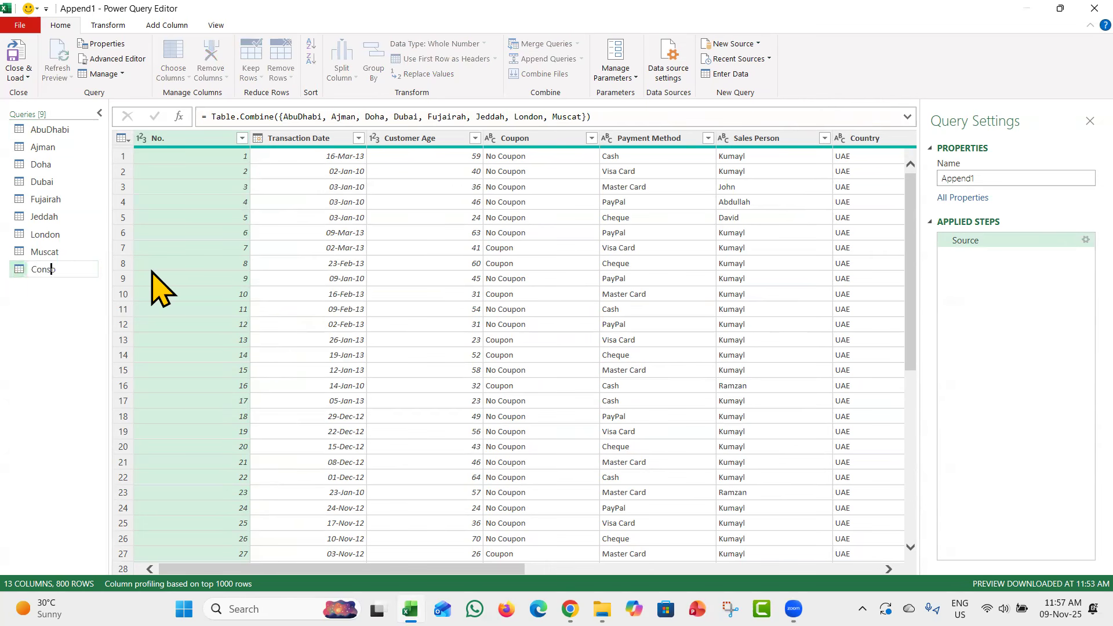
{"action": "type", "text": "lidate"}
{"action": "key", "text": "Return"}
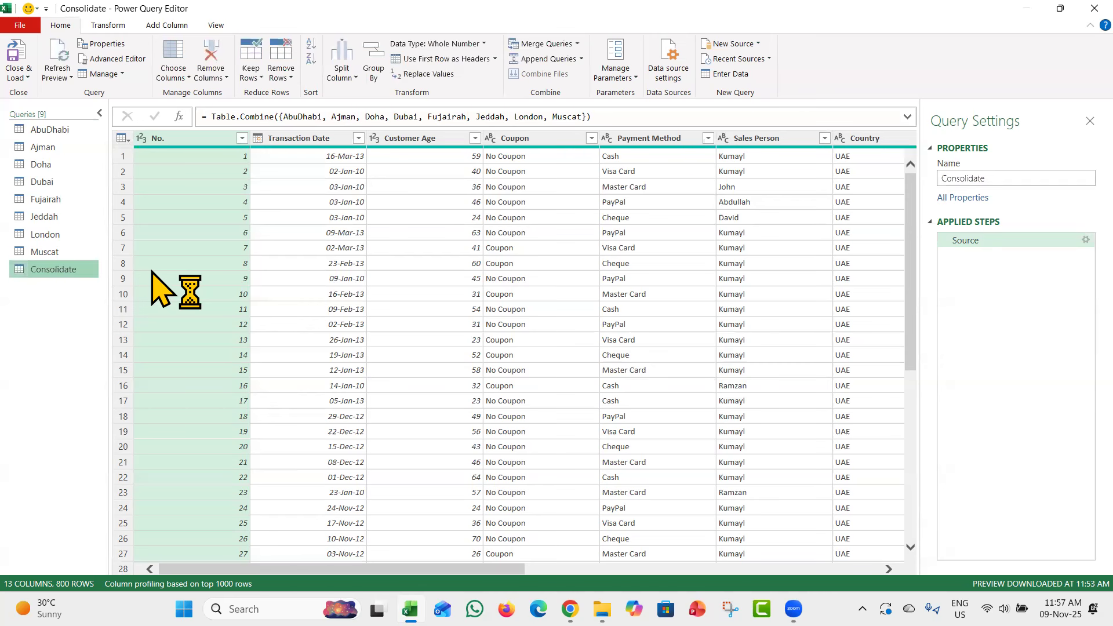
Look through the combined rows, and close the Power Query Editor, loading Consolidate and the eight city queries into worksheets
{"action": "scroll", "coordinate": [486, 399], "scroll_direction": "down", "scroll_amount": 20}
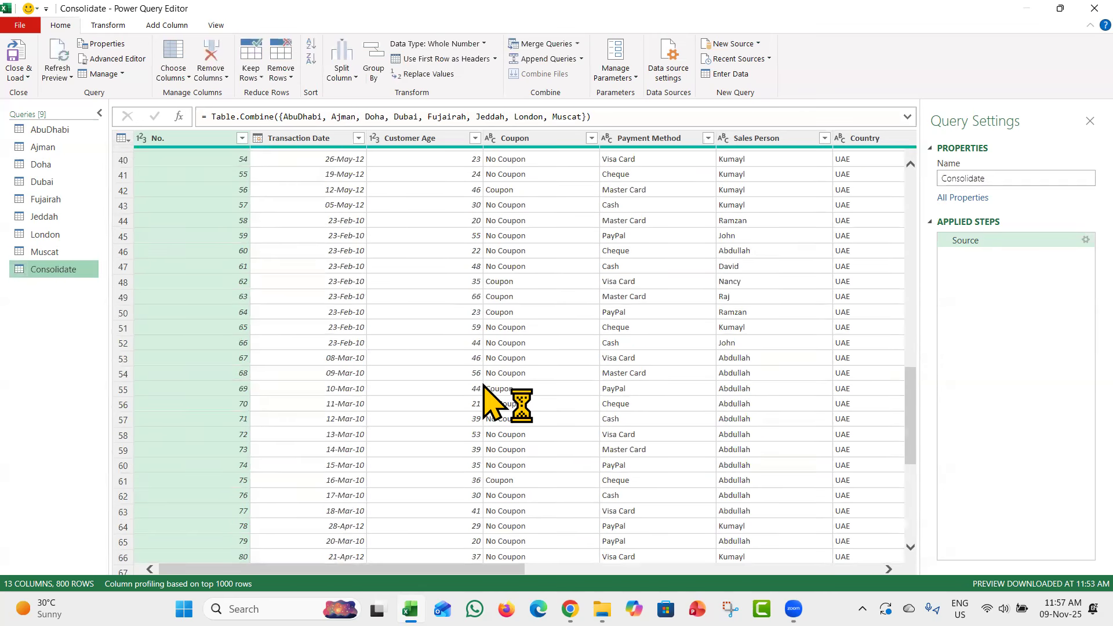
{"action": "scroll", "coordinate": [484, 388], "scroll_direction": "down", "scroll_amount": 20}
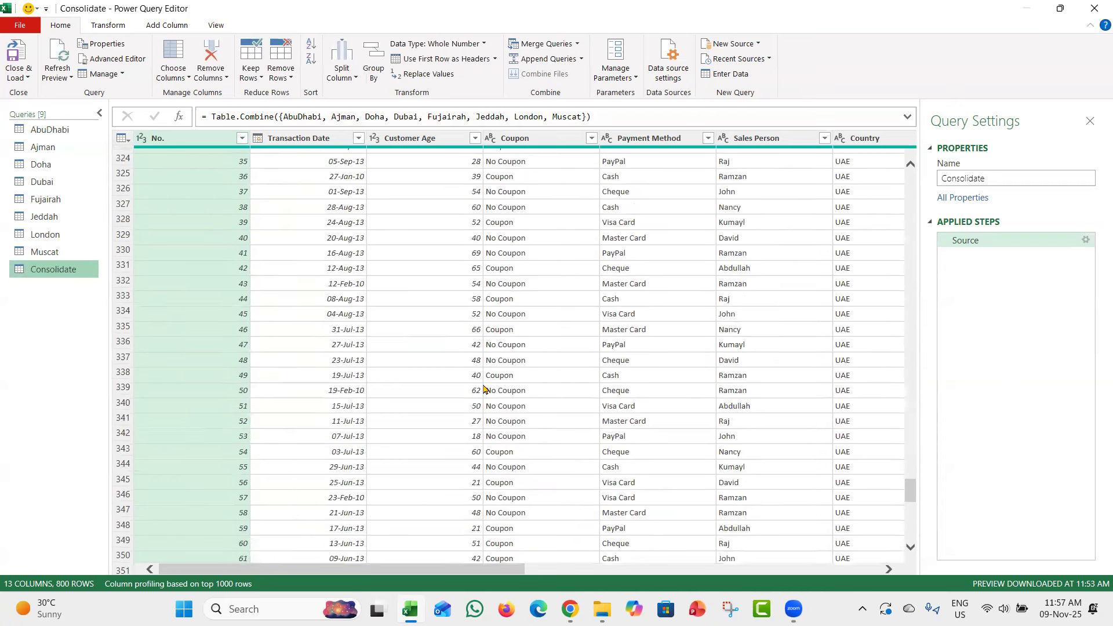
{"action": "scroll", "coordinate": [484, 387], "scroll_direction": "down", "scroll_amount": 20}
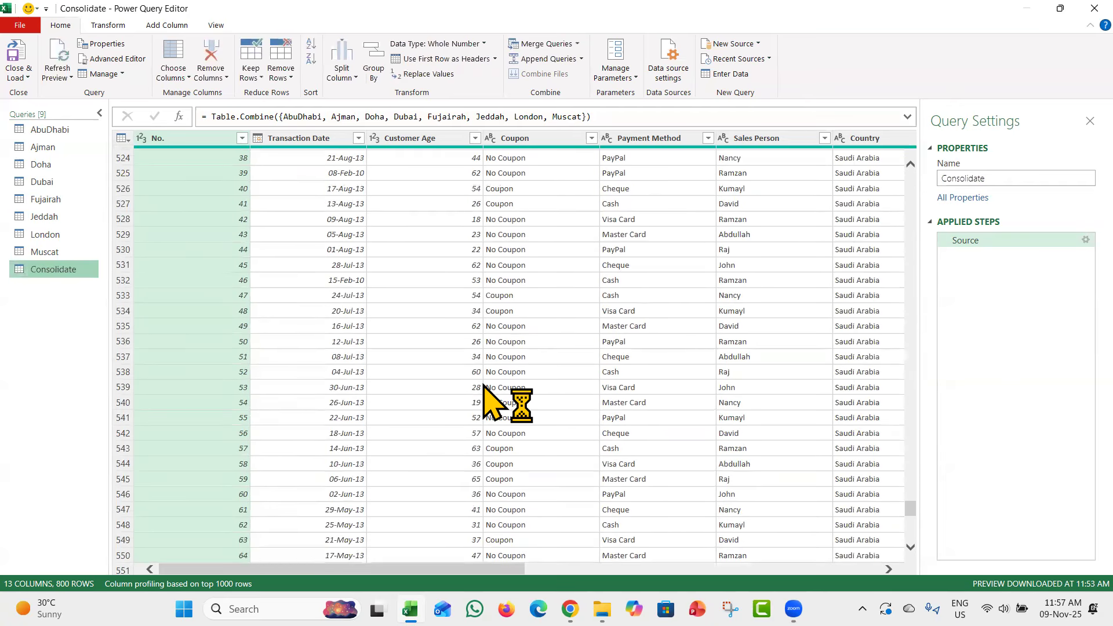
{"action": "scroll", "coordinate": [714, 342], "scroll_direction": "right", "scroll_amount": 10}
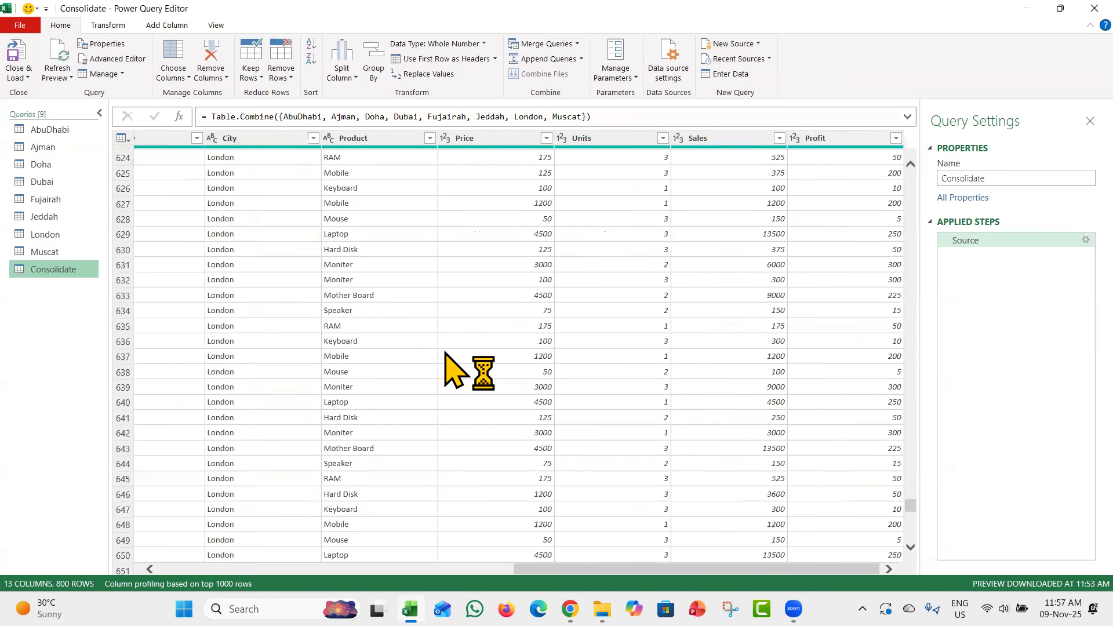
{"action": "scroll", "coordinate": [275, 318], "scroll_direction": "down", "scroll_amount": 20}
{"action": "scroll", "coordinate": [284, 333], "scroll_direction": "up", "scroll_amount": 20}
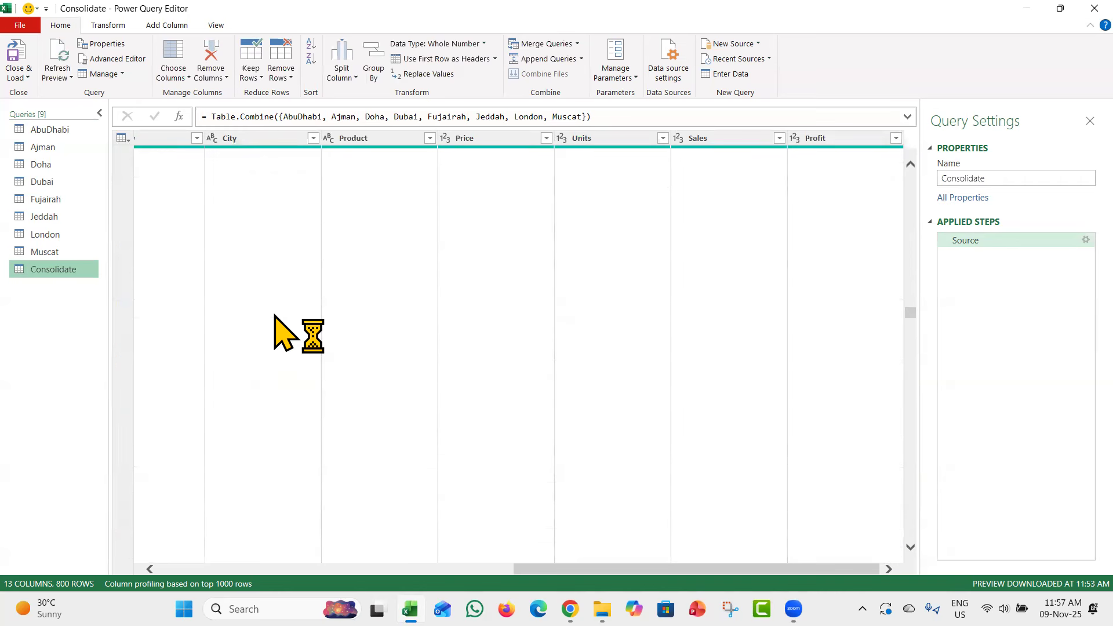
{"action": "scroll", "coordinate": [275, 318], "scroll_direction": "up", "scroll_amount": 20}
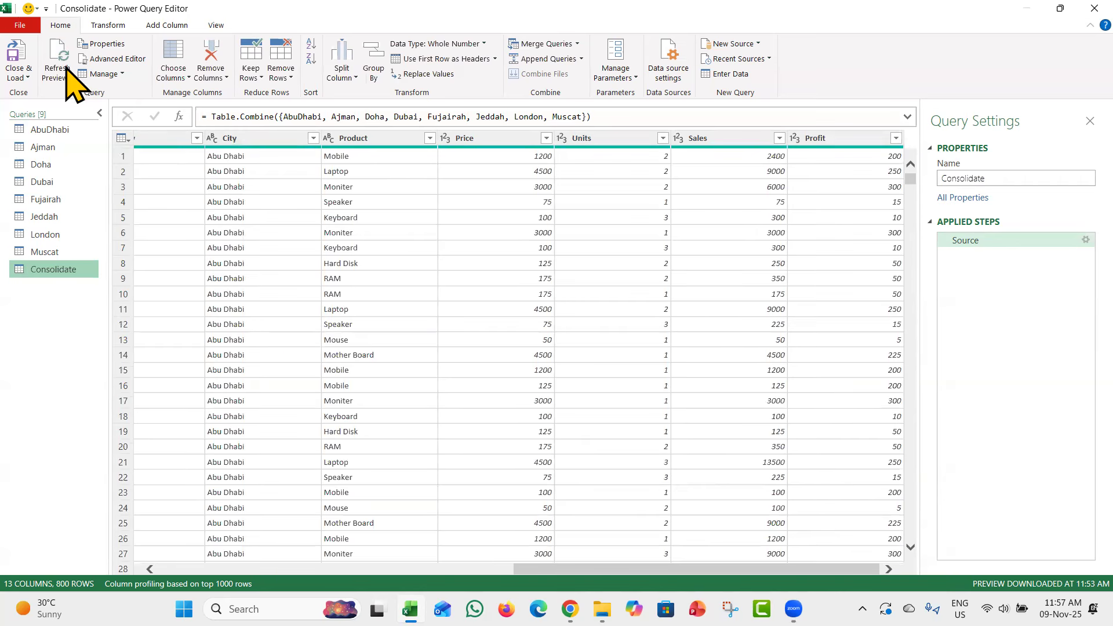
{"action": "left_click", "coordinate": [17, 47]}
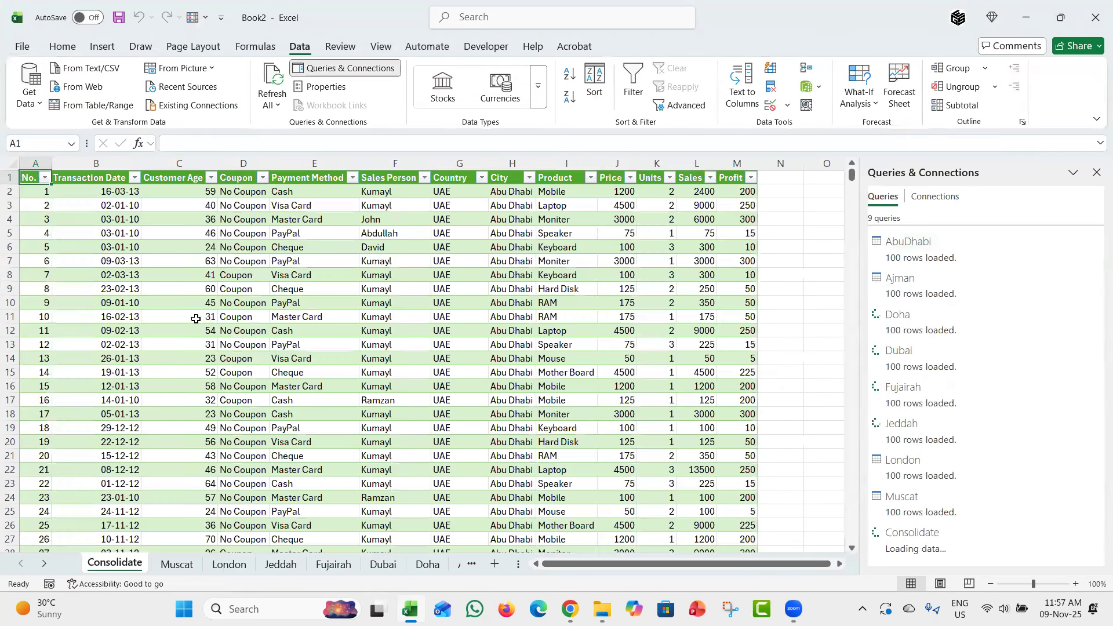
Enlarge the Consolidate sheet and check the combined table down to its last row and back up to the header
{"action": "scroll", "coordinate": [206, 303], "scroll_direction": "up", "scroll_amount": 4}
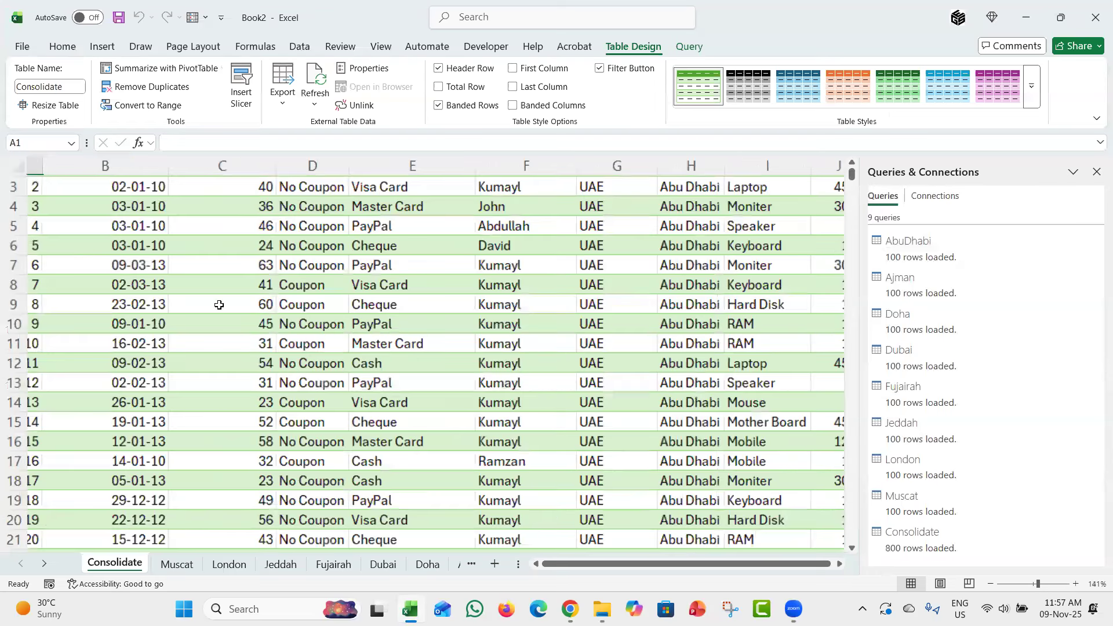
{"action": "key", "text": "ctrl+Down"}
{"action": "key", "text": "Down"}
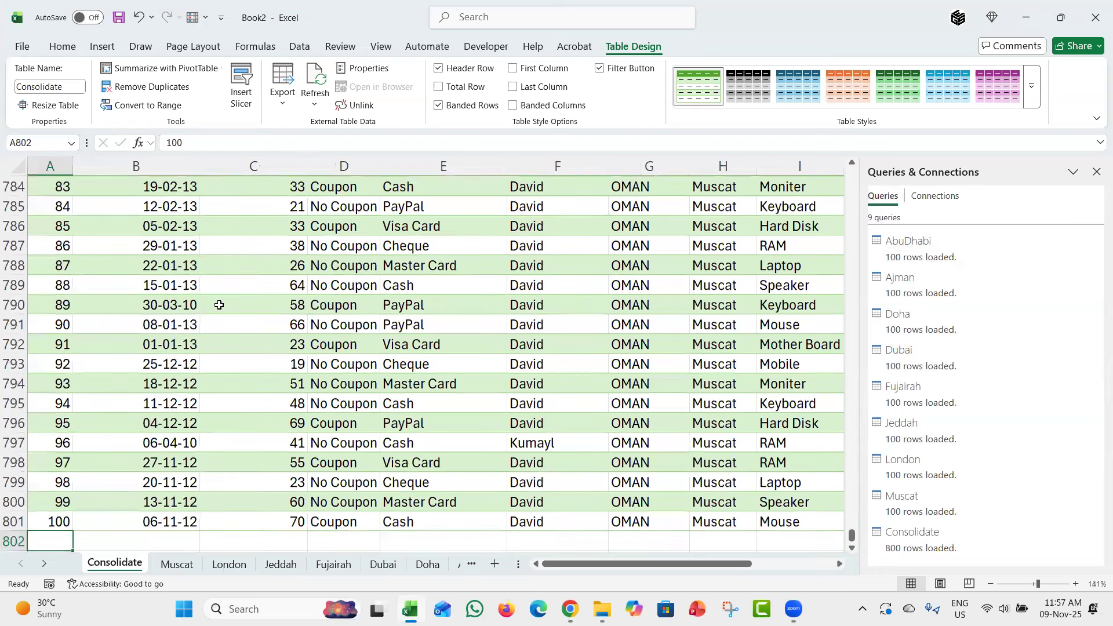
{"action": "key", "text": "Down"}
{"action": "key", "text": "Down"}
{"action": "key", "text": "Down"}
{"action": "key", "text": "Down"}
{"action": "key", "text": "Down"}
{"action": "key", "text": "Down"}
{"action": "key", "text": "Down"}
{"action": "key", "text": "Down"}
{"action": "key", "text": "Down"}
{"action": "key", "text": "Down"}
{"action": "key", "text": "Down"}
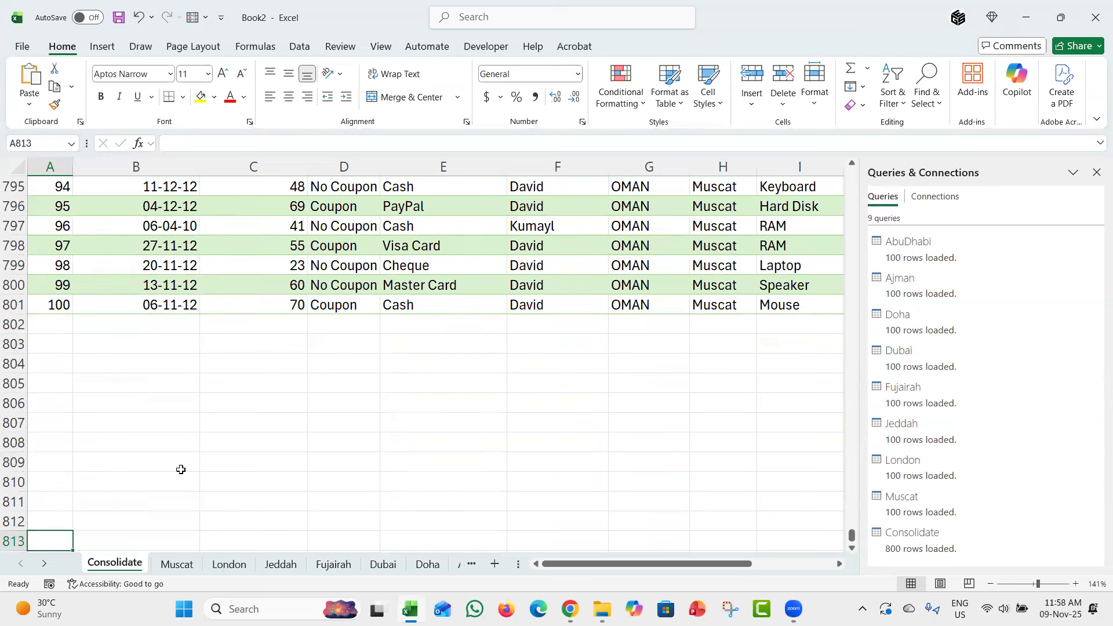
{"action": "key", "text": "ctrl+Up"}
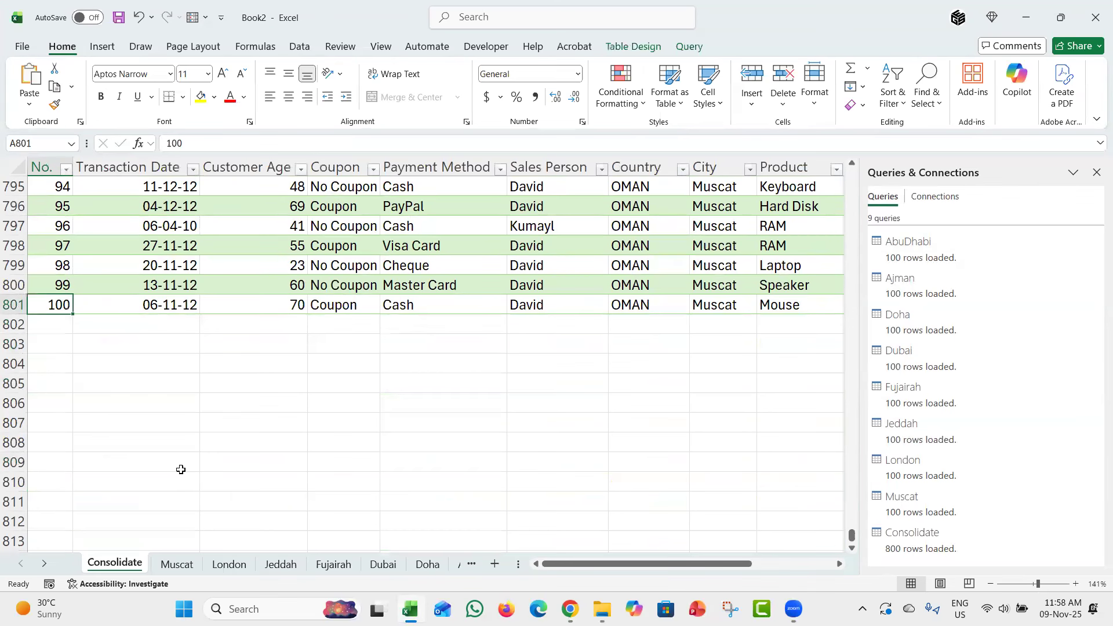
{"action": "key", "text": "ctrl+Up"}
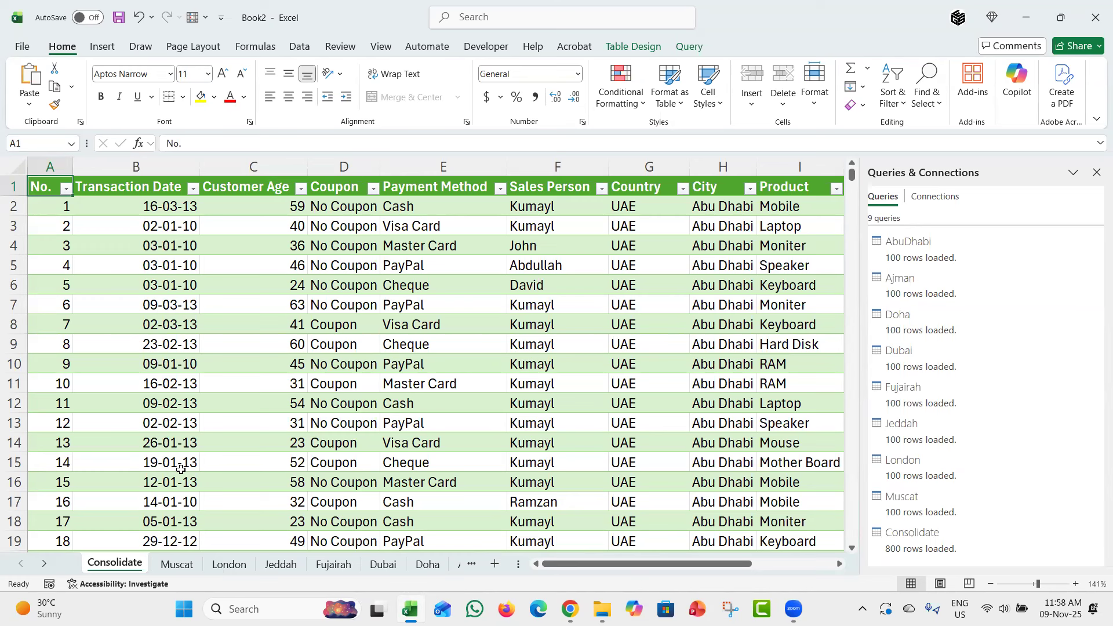
{"action": "left_click", "coordinate": [303, 48]}
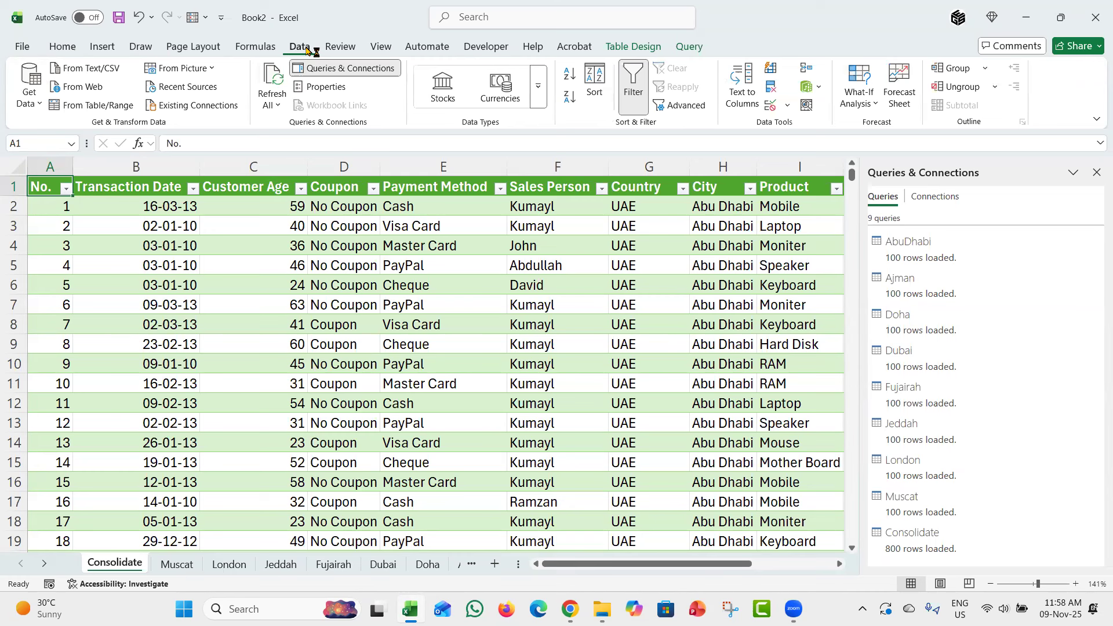
Import the 2) Consolidating Sheets Power Query workbook as a data source
{"action": "left_click", "coordinate": [33, 105]}
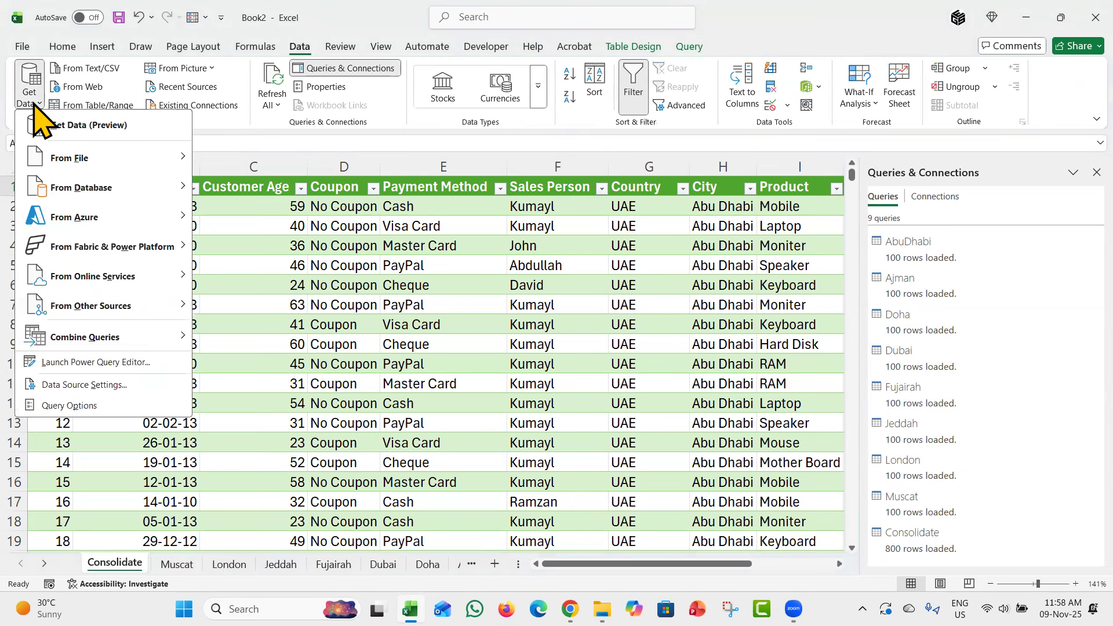
{"action": "mouse_move", "coordinate": [94, 160]}
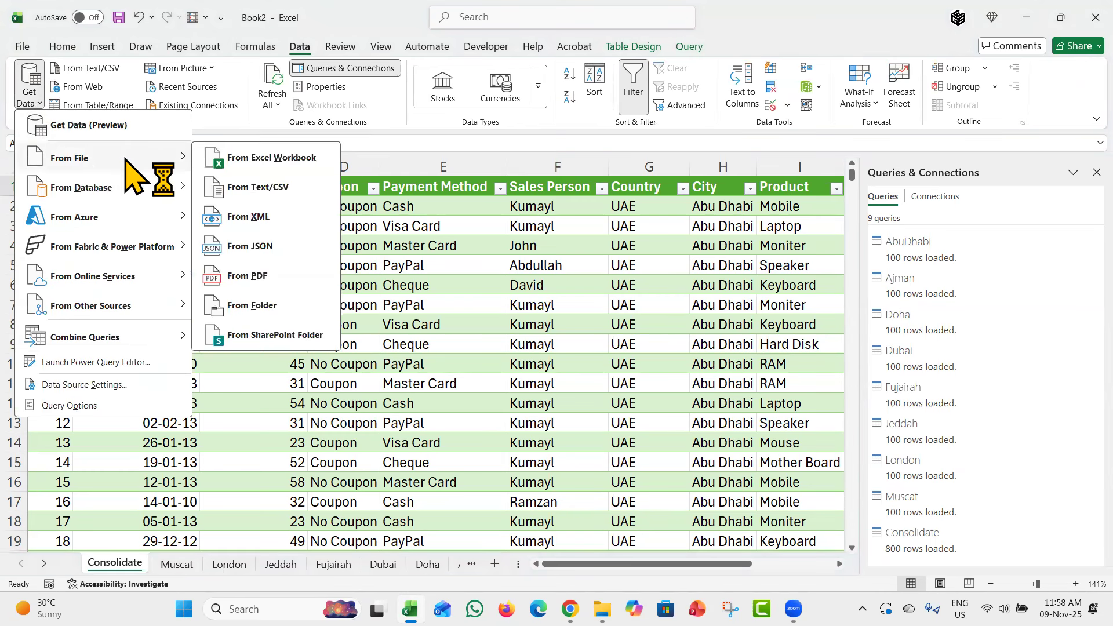
{"action": "left_click", "coordinate": [297, 159]}
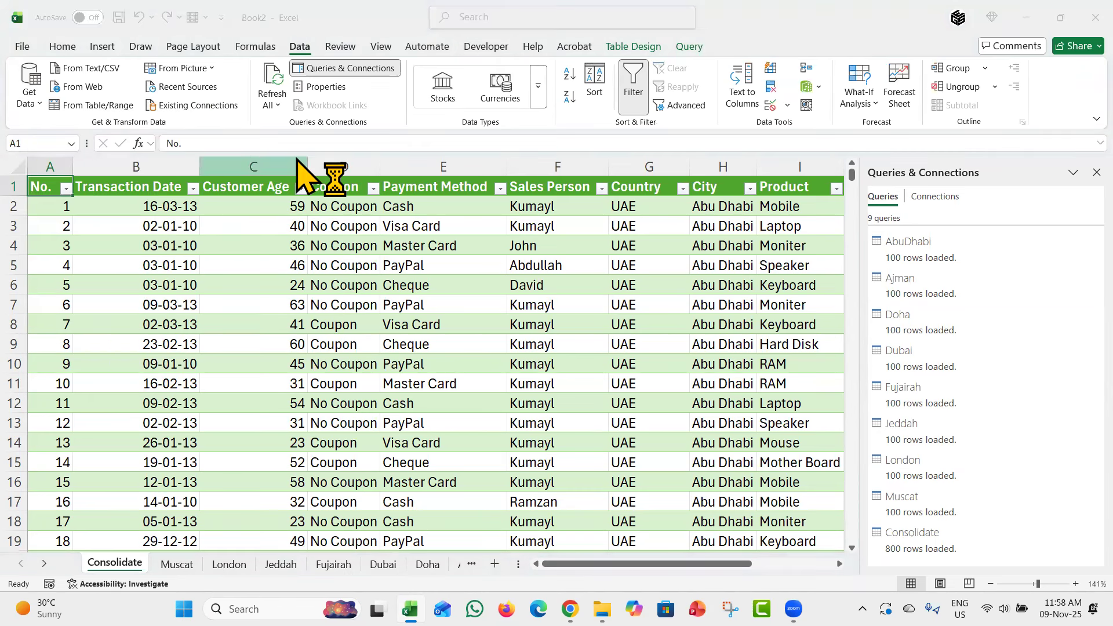
{"action": "left_click", "coordinate": [468, 237]}
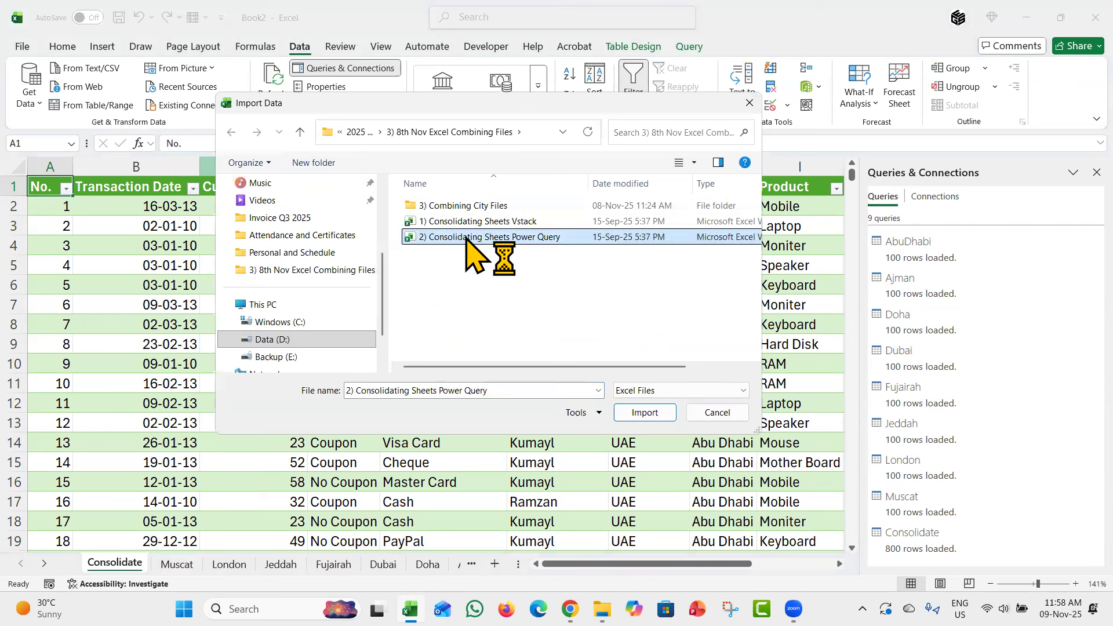
{"action": "left_click", "coordinate": [640, 411]}
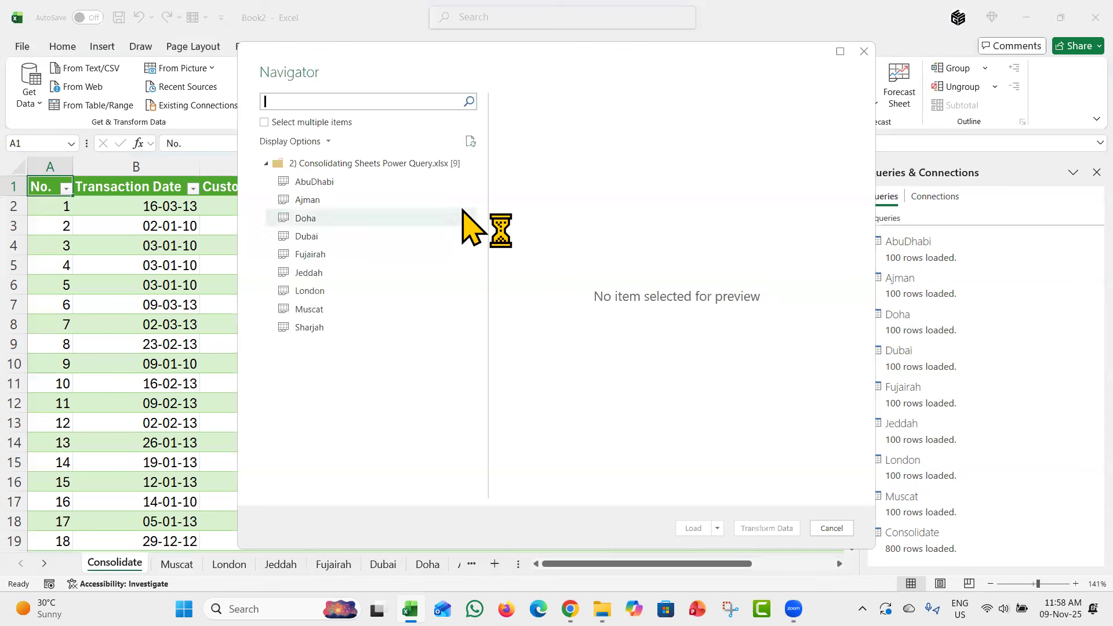
Select all nine city sheets from AbuDhabi to Sharjah and load them into the Power Query Editor for transformation
{"action": "left_click", "coordinate": [265, 122]}
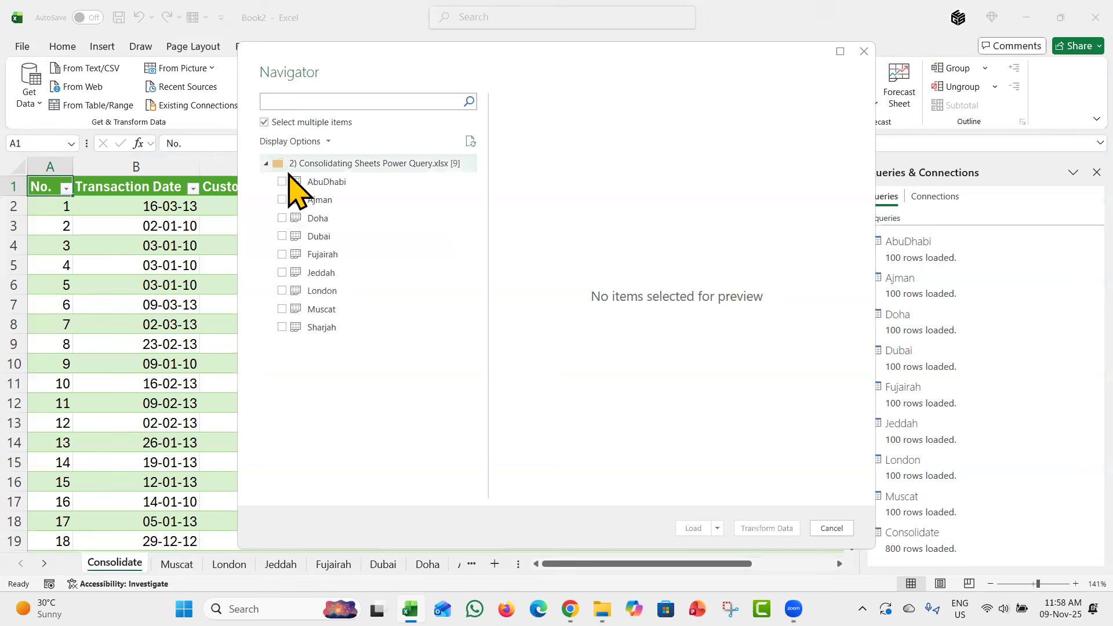
{"action": "left_click", "coordinate": [289, 182]}
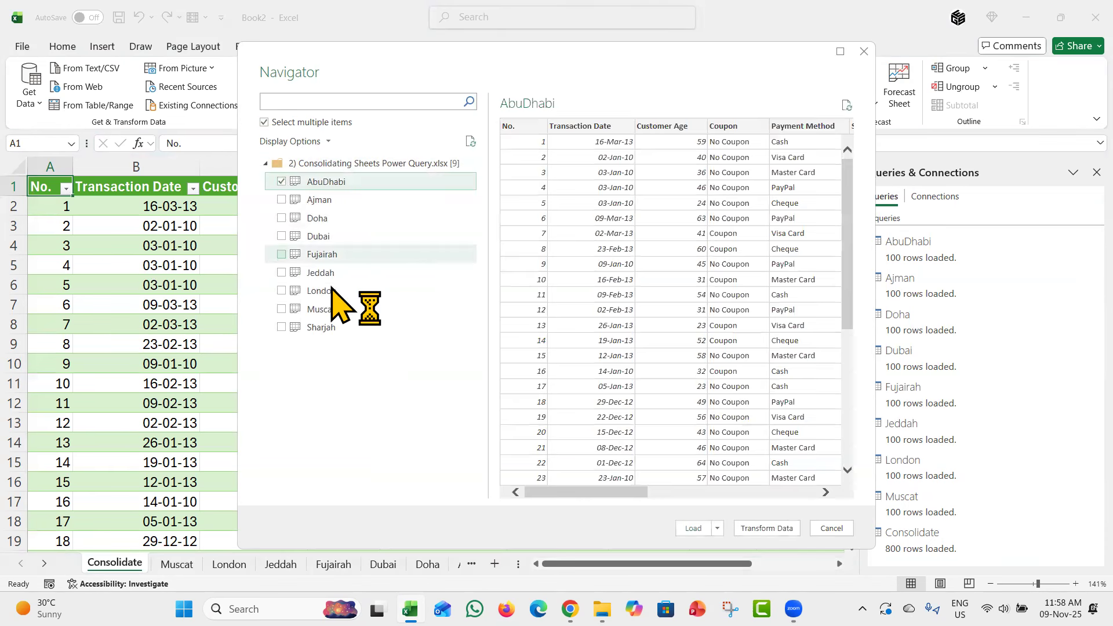
{"action": "left_click", "coordinate": [323, 328], "text": "shift"}
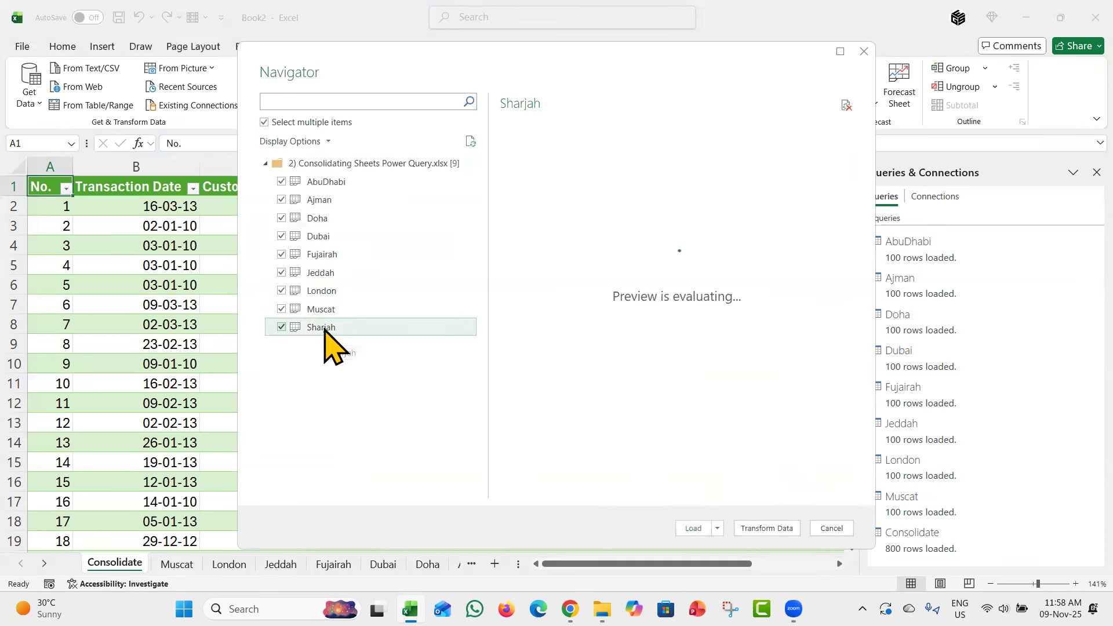
{"action": "left_click", "coordinate": [771, 528]}
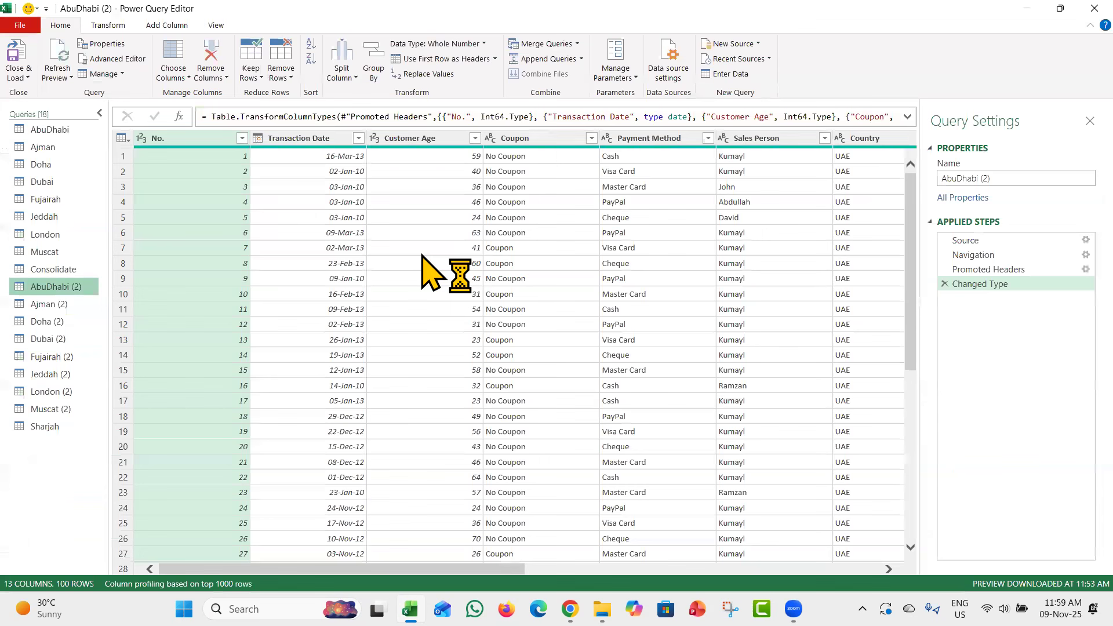
{"action": "left_click", "coordinate": [581, 60]}
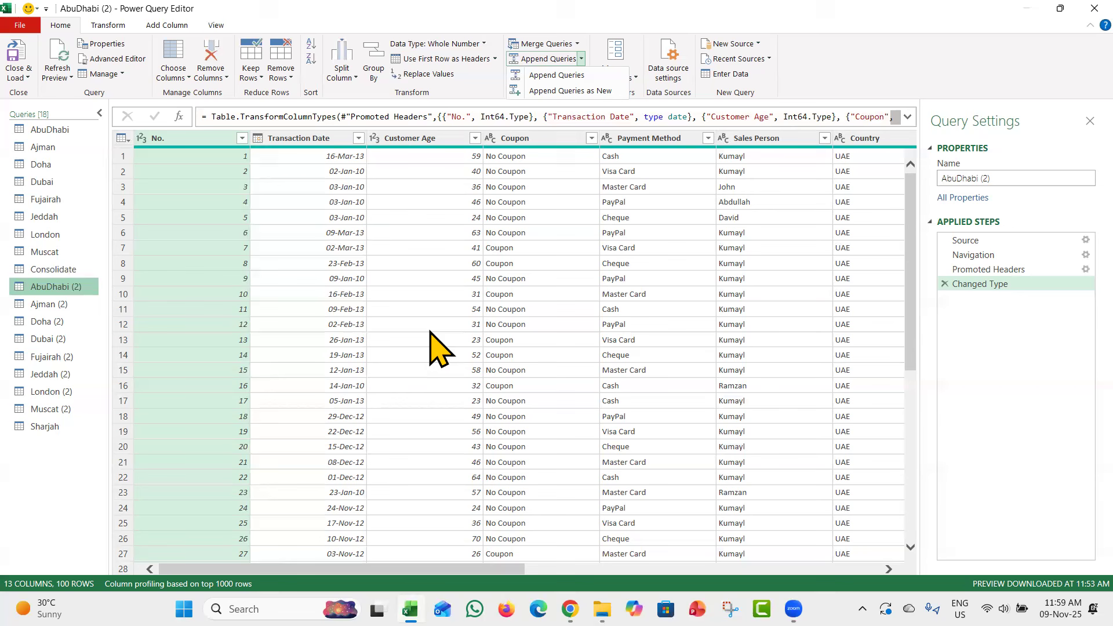
{"action": "left_click", "coordinate": [25, 47]}
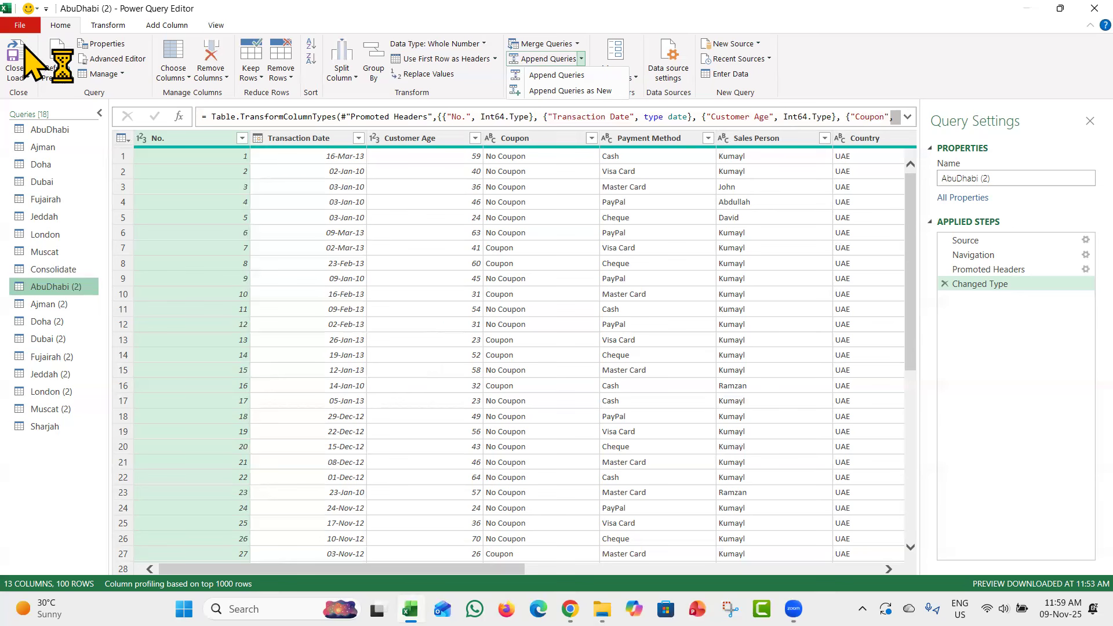
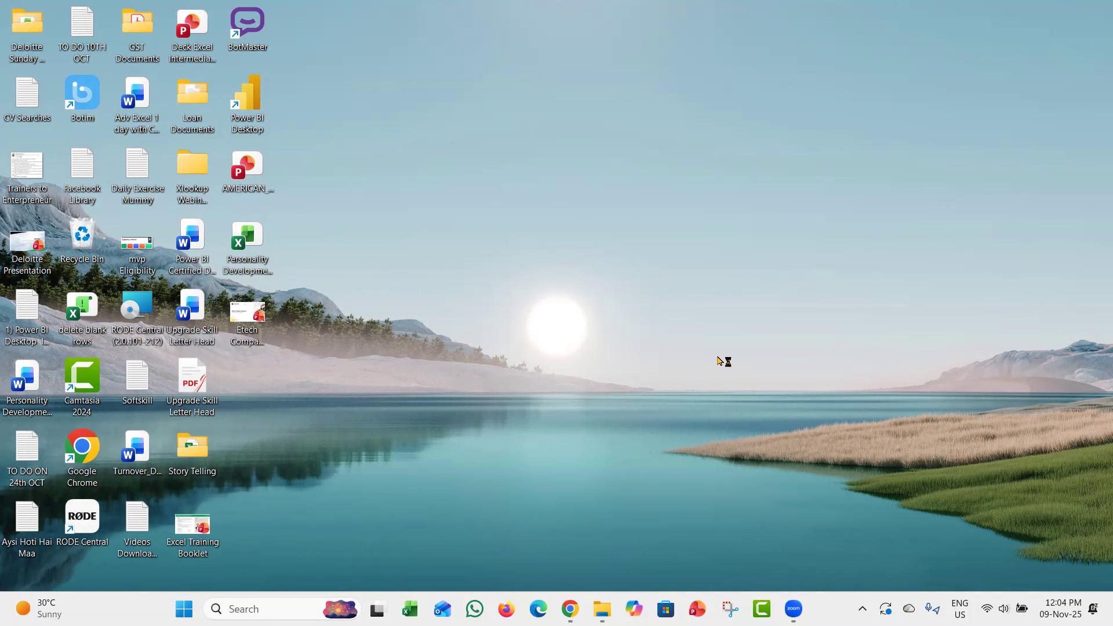
Switch to File Explorer and copy the path of the 3) 8th Nov Excel Combining Files folder
{"action": "key", "text": "alt+Tab"}
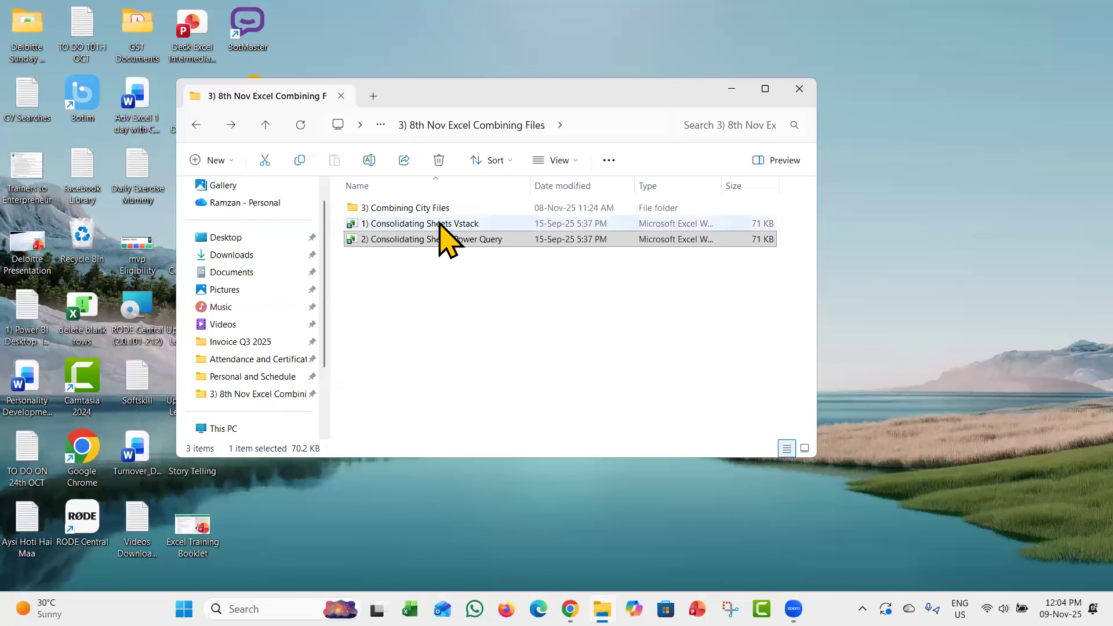
{"action": "left_click", "coordinate": [431, 209]}
{"action": "left_click", "coordinate": [604, 128]}
{"action": "key", "text": "ctrl+c"}
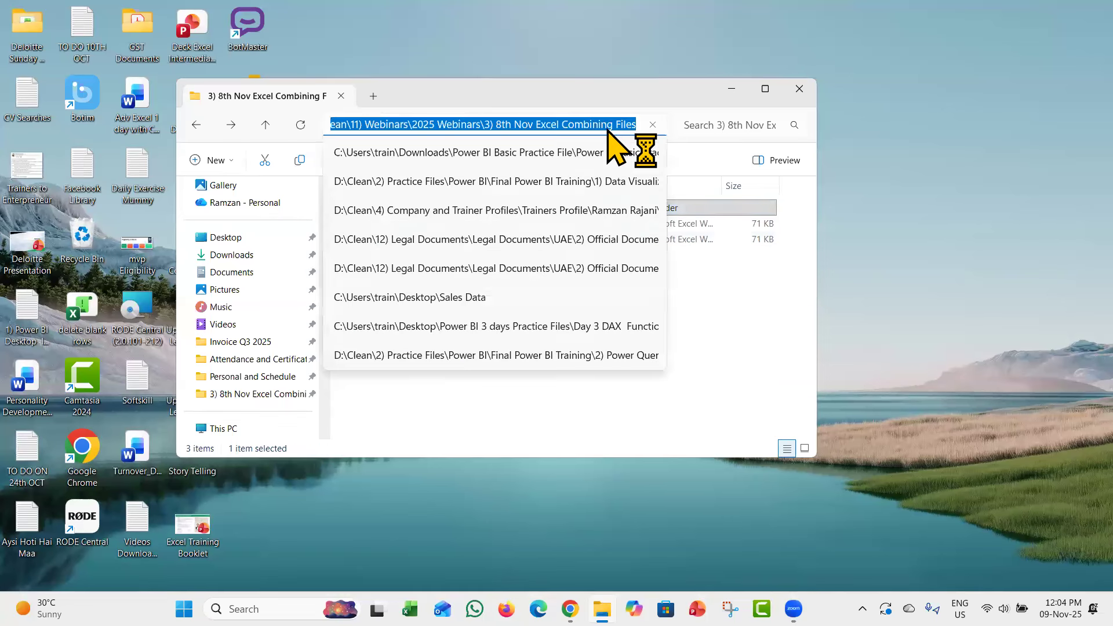
Open the 3) Combining City Files folder to look at the city workbooks it holds
{"action": "left_click", "coordinate": [424, 375]}
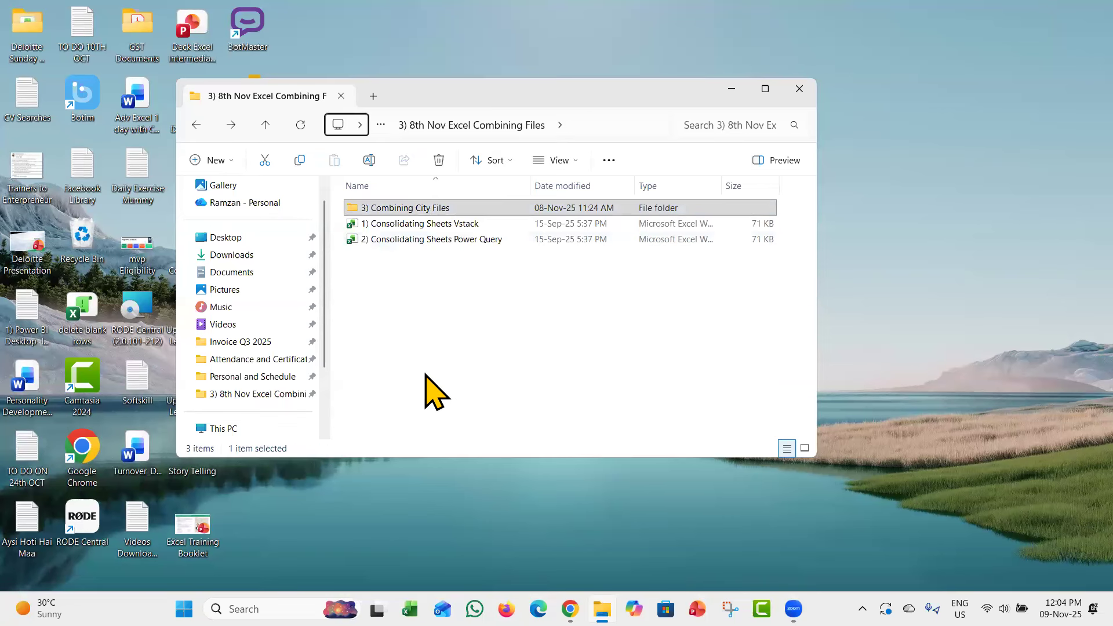
{"action": "left_click", "coordinate": [422, 339]}
{"action": "left_click", "coordinate": [417, 226]}
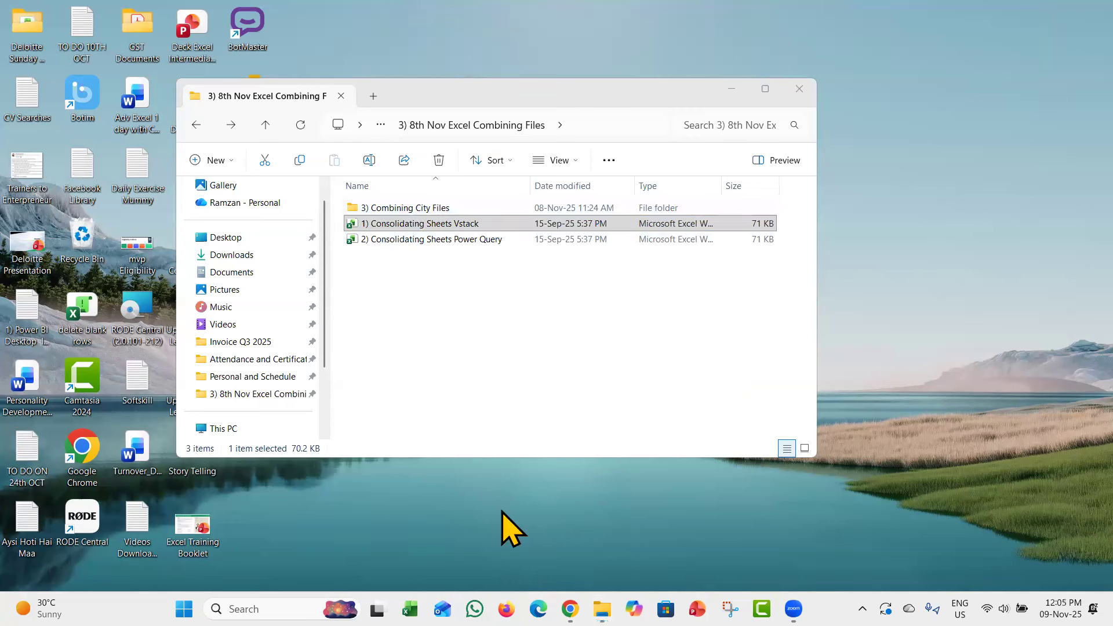
{"action": "left_click", "coordinate": [458, 296]}
{"action": "double_click", "coordinate": [431, 209]}
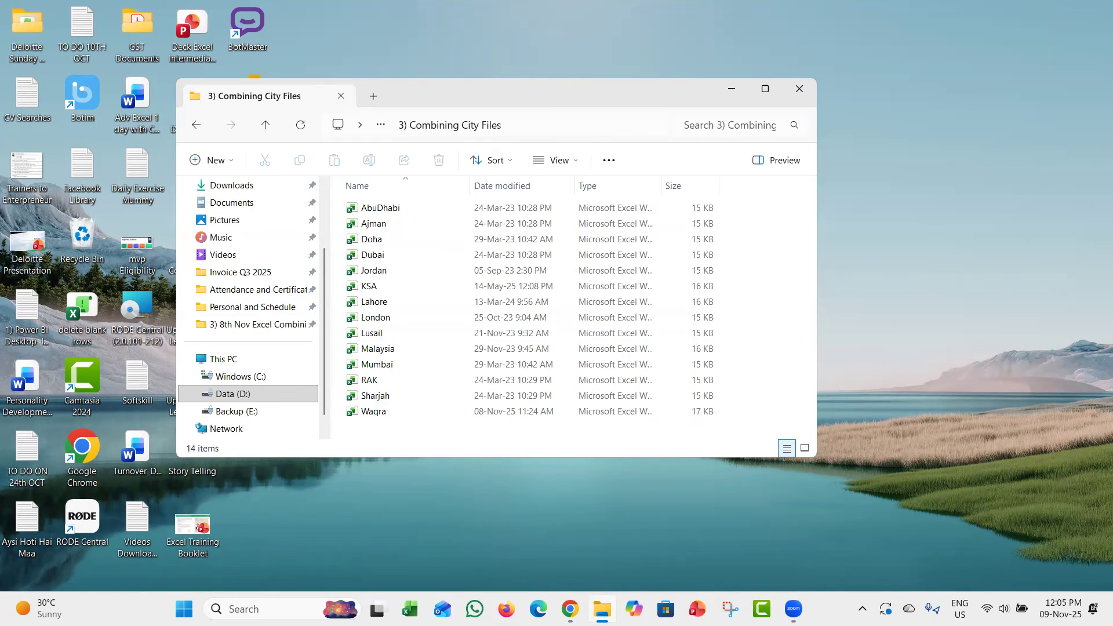
Launch Excel and create a blank workbook
{"action": "left_click", "coordinate": [410, 608]}
{"action": "left_click", "coordinate": [155, 167]}
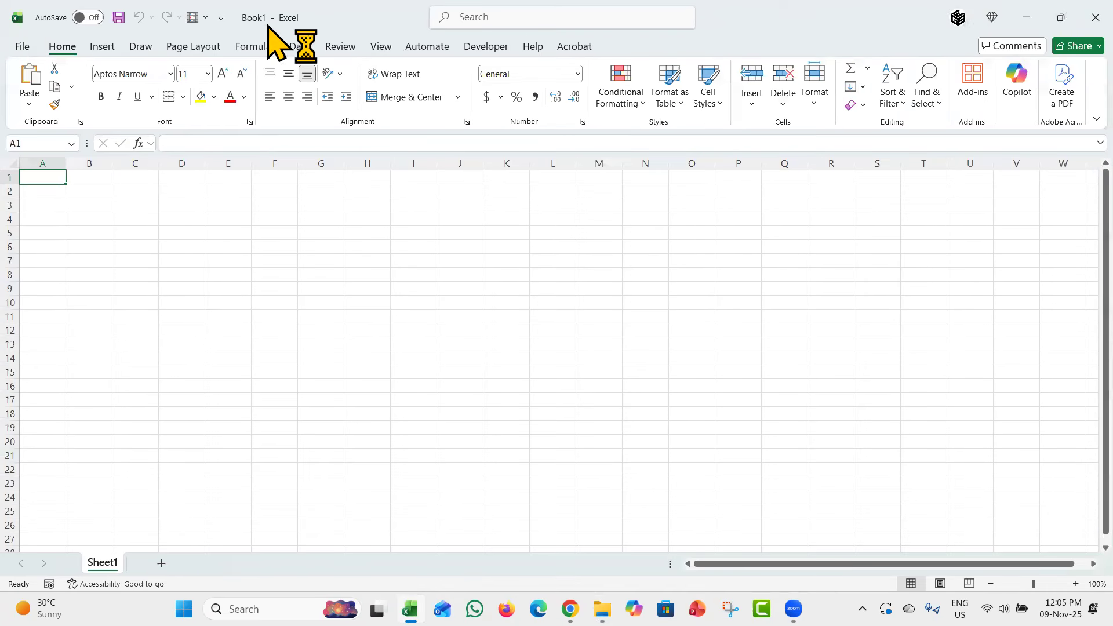
Try to import data from the folder D:\Clean\11) Webinars\2025 Webinars\3) 8th Nov Excel Combining Files and review the files offered
{"action": "left_click", "coordinate": [300, 46]}
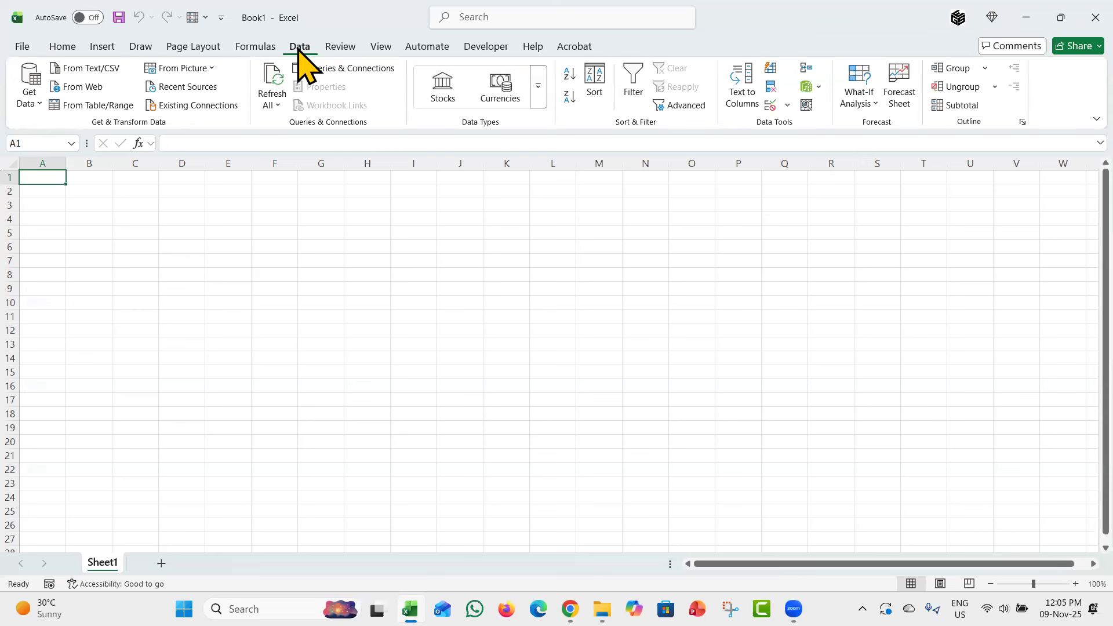
{"action": "left_click", "coordinate": [26, 103]}
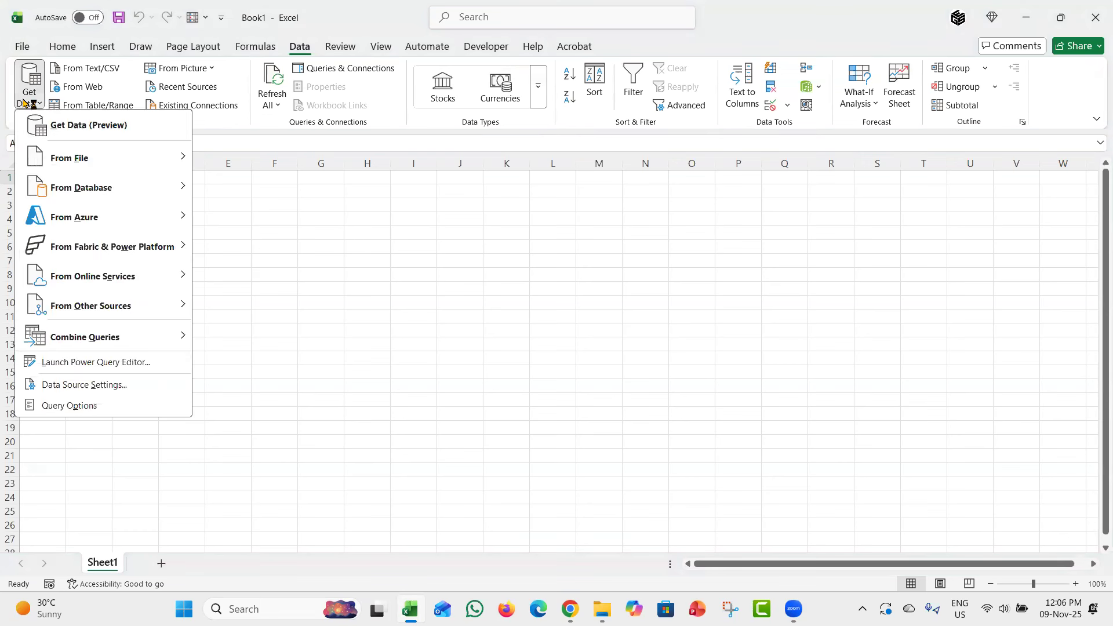
{"action": "mouse_move", "coordinate": [94, 157]}
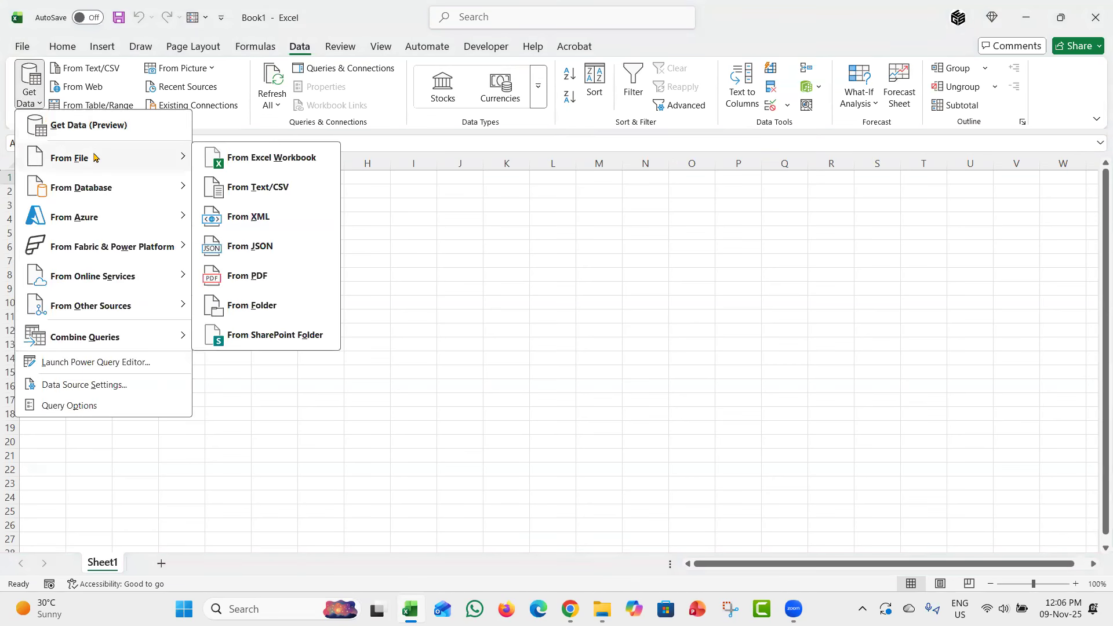
{"action": "left_click", "coordinate": [304, 164]}
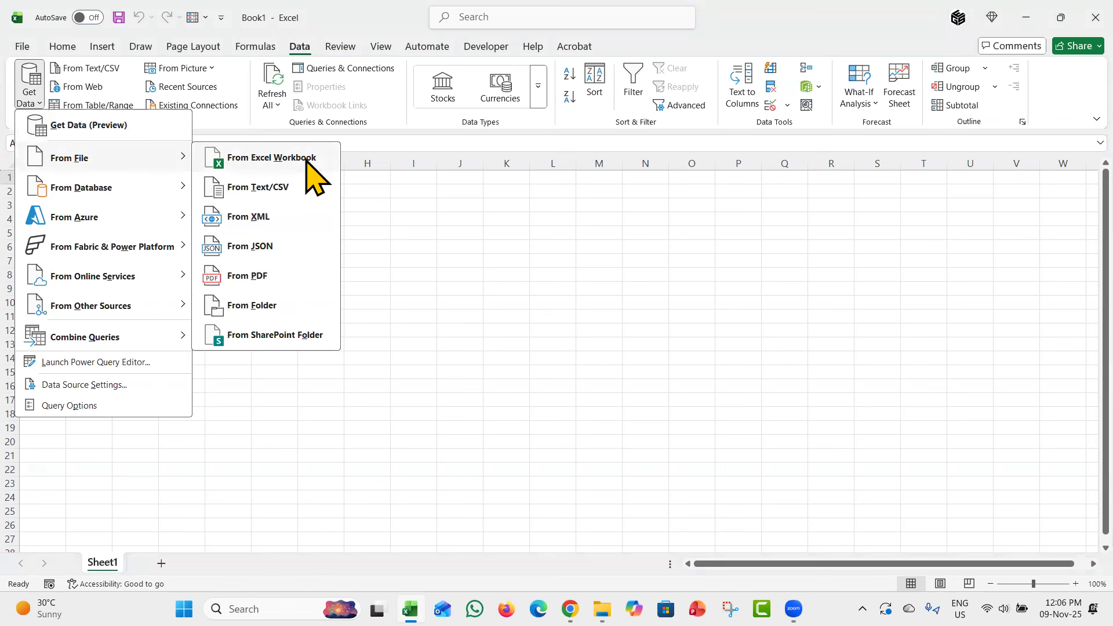
{"action": "left_click", "coordinate": [305, 162]}
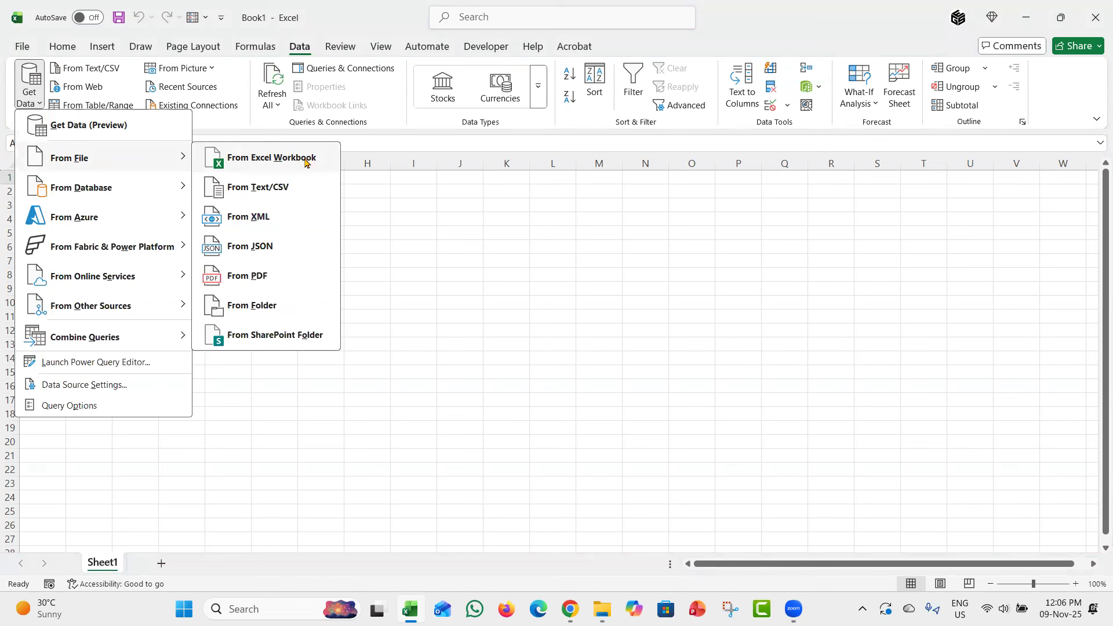
{"action": "left_click", "coordinate": [289, 306]}
{"action": "left_click", "coordinate": [550, 417]}
{"action": "key", "text": "ctrl+v"}
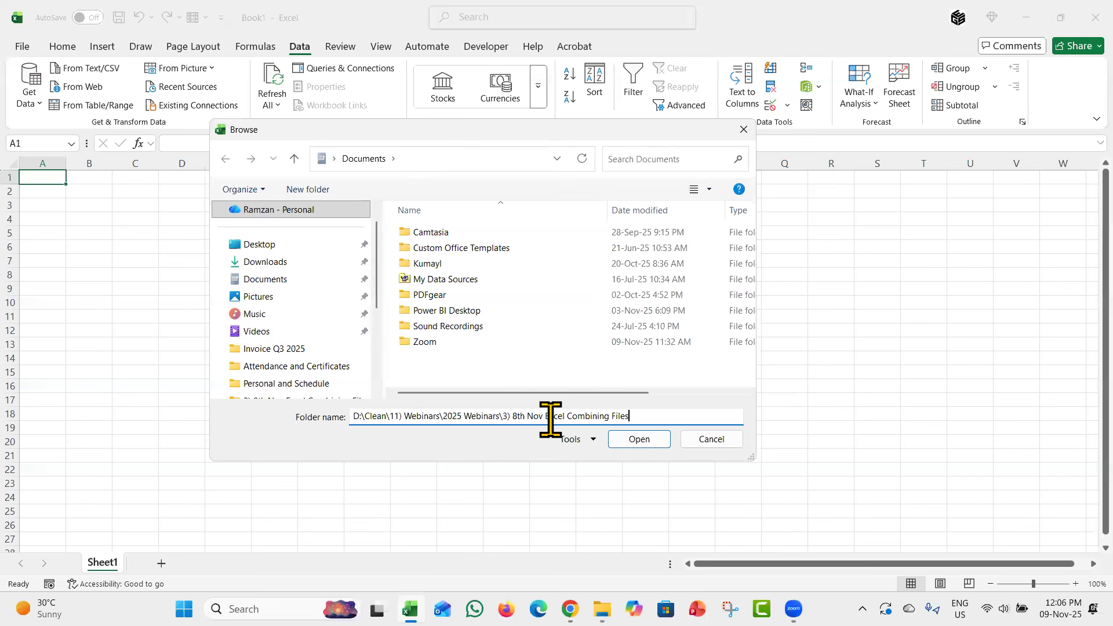
{"action": "left_click", "coordinate": [637, 440]}
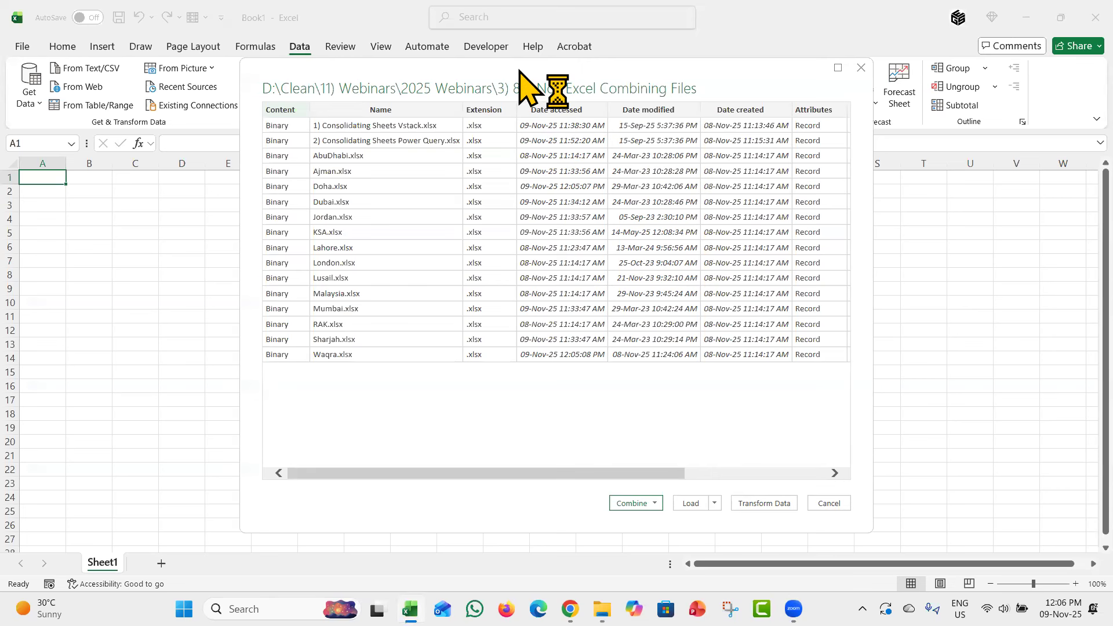
{"action": "left_click_drag", "start_coordinate": [520, 70], "coordinate": [445, 70]}
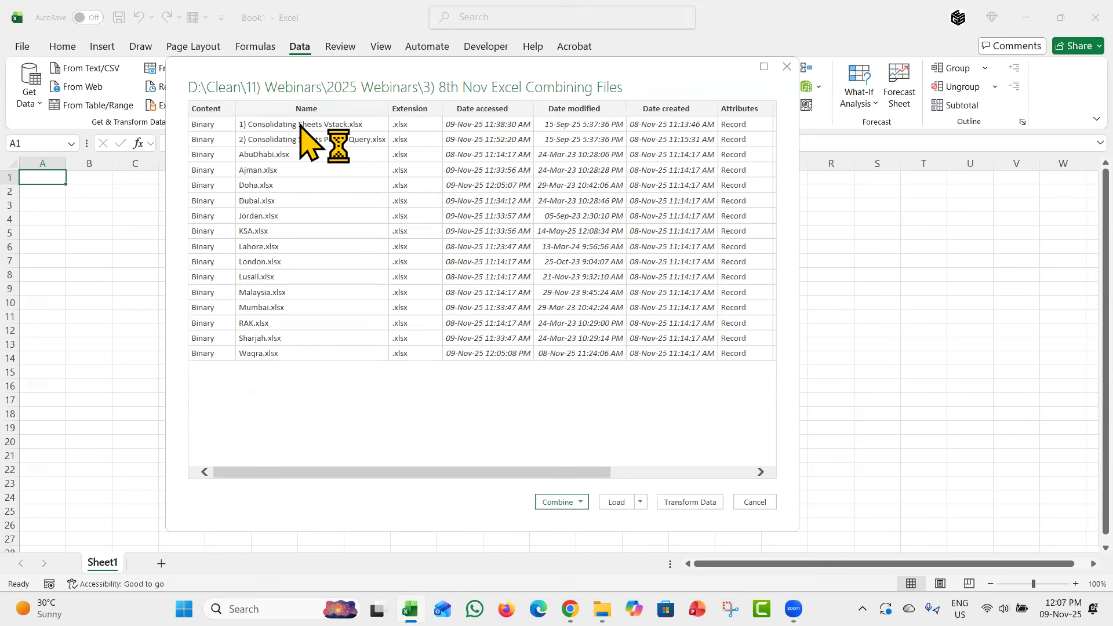
{"action": "left_click", "coordinate": [668, 504]}
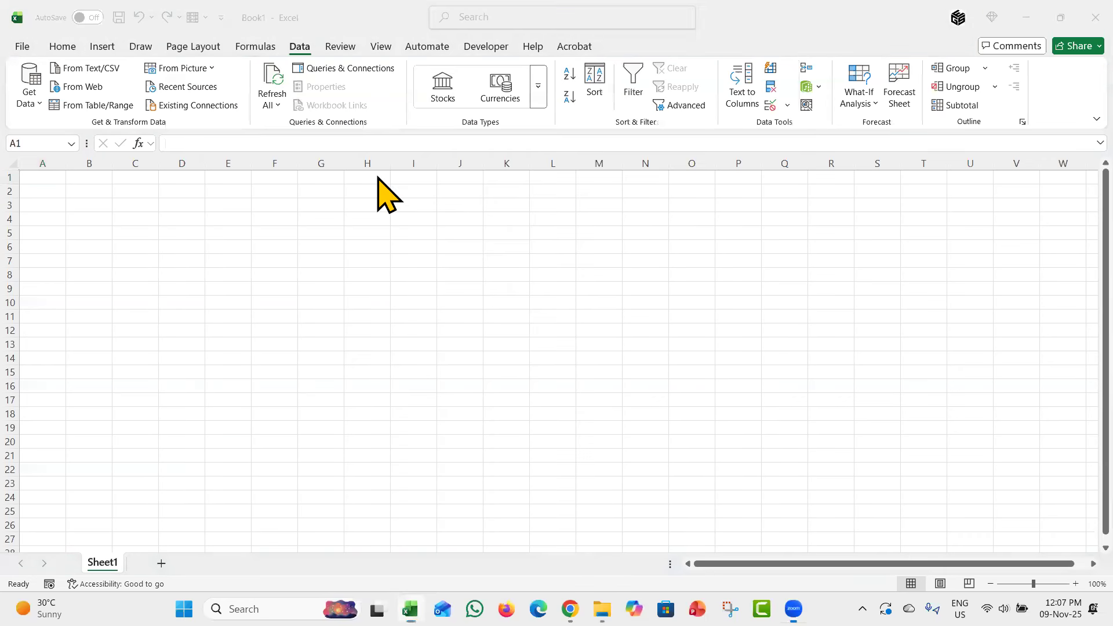
In File Explorer, move the 1) Consolidating Sheets Vstack and 2) Consolidating Sheets Power Query workbooks from the combining files folder to the Desktop
{"action": "key", "text": "alt+Tab"}
{"action": "key", "text": "alt+Tab+Tab"}
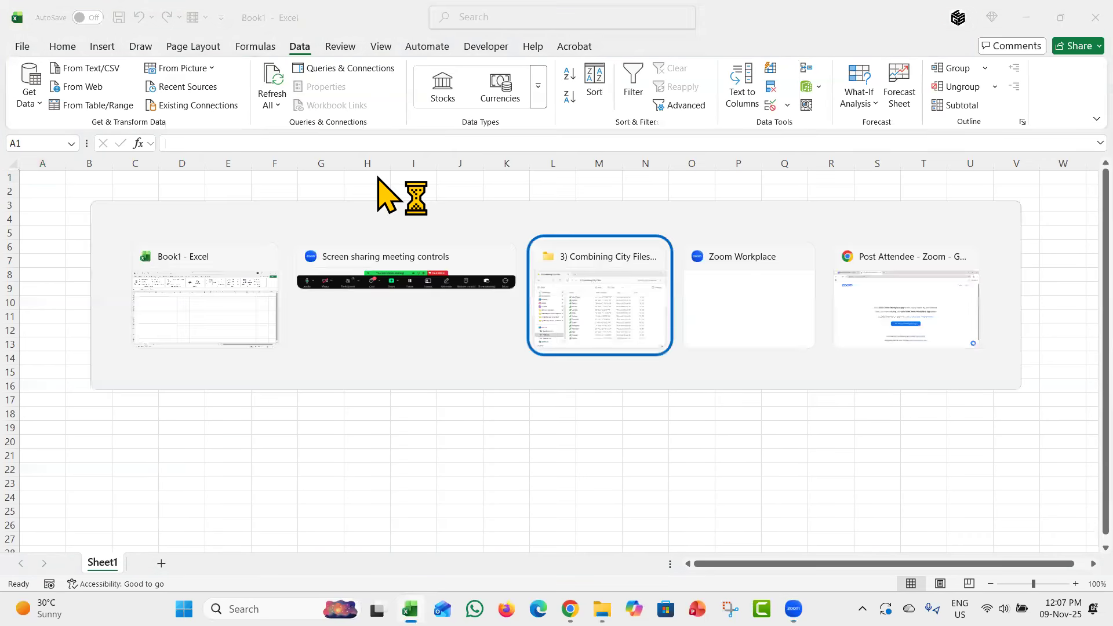
{"action": "key", "text": "alt+Left"}
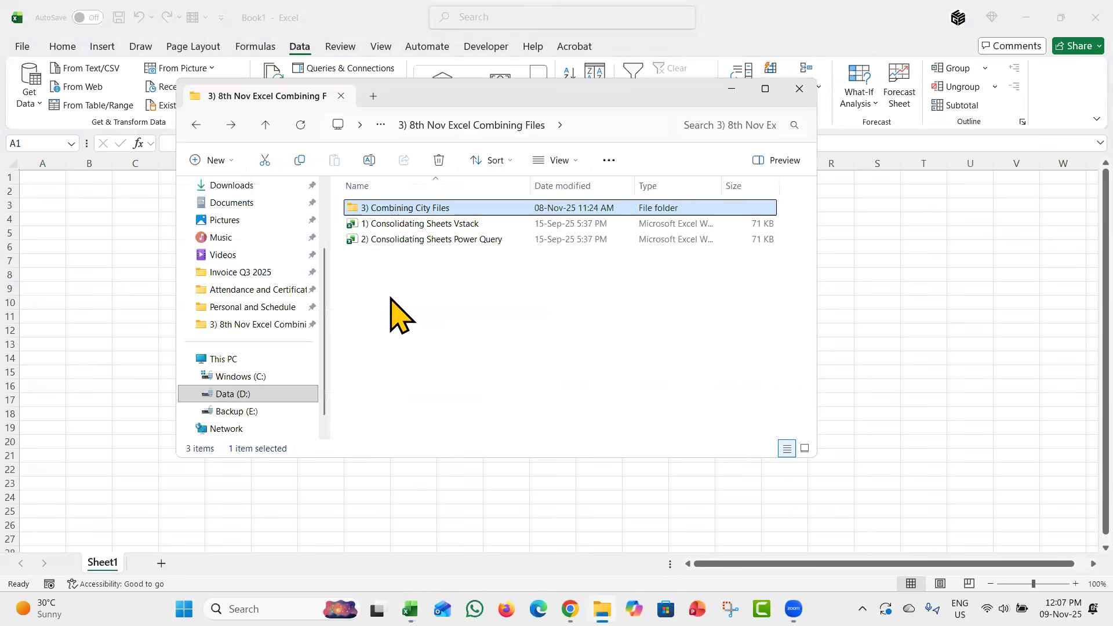
{"action": "left_click_drag", "start_coordinate": [390, 294], "coordinate": [437, 220]}
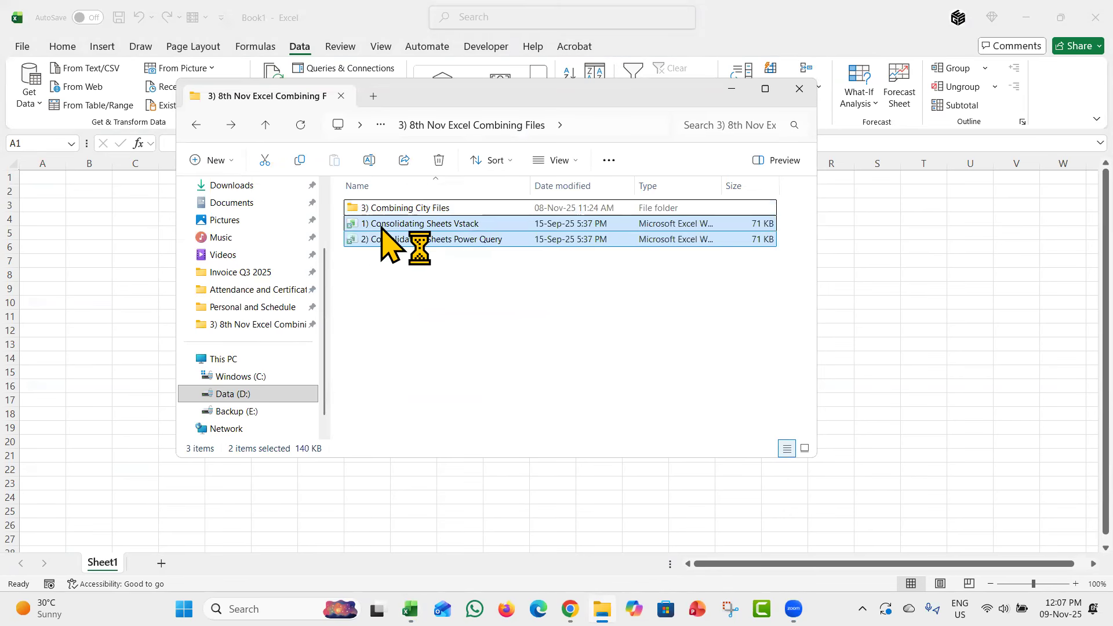
{"action": "scroll", "coordinate": [273, 255], "scroll_direction": "up", "scroll_amount": 3}
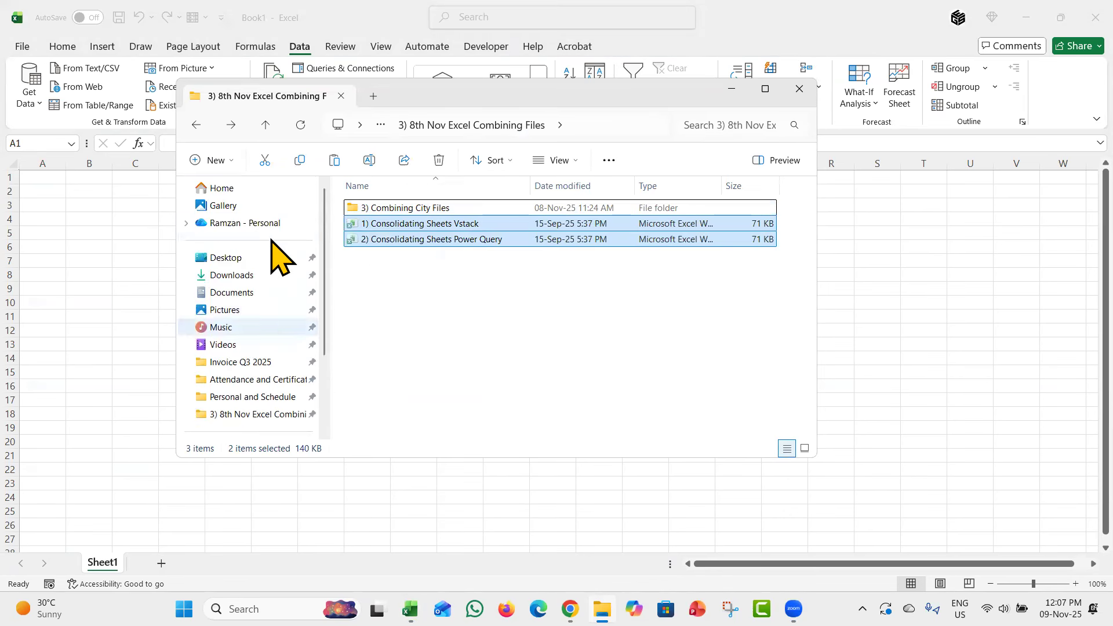
{"action": "left_click", "coordinate": [232, 259]}
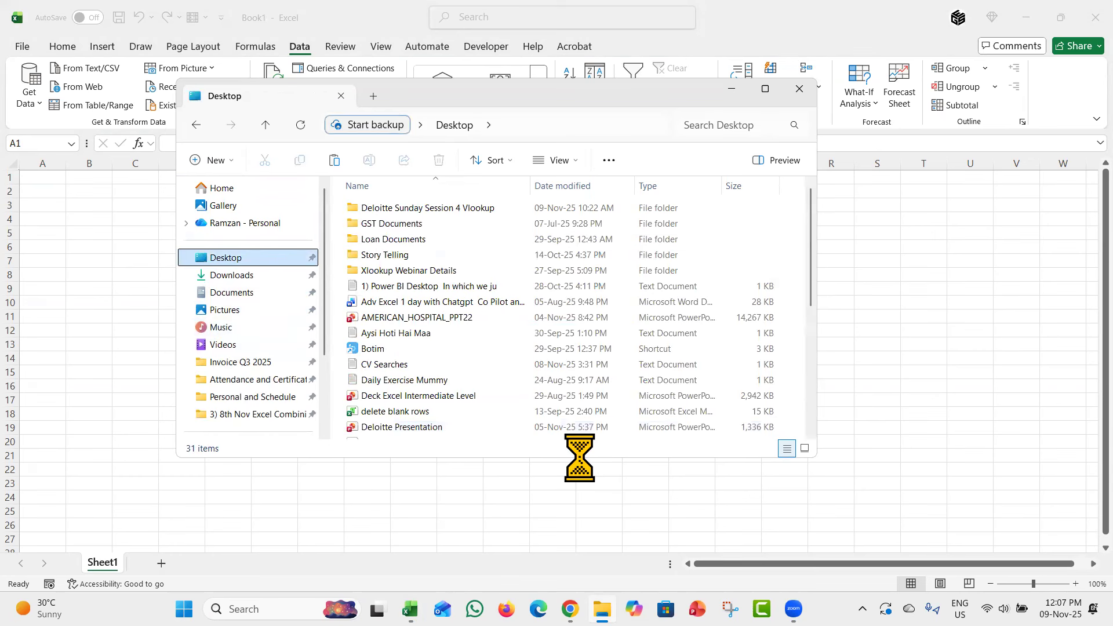
{"action": "key", "text": "ctrl+v"}
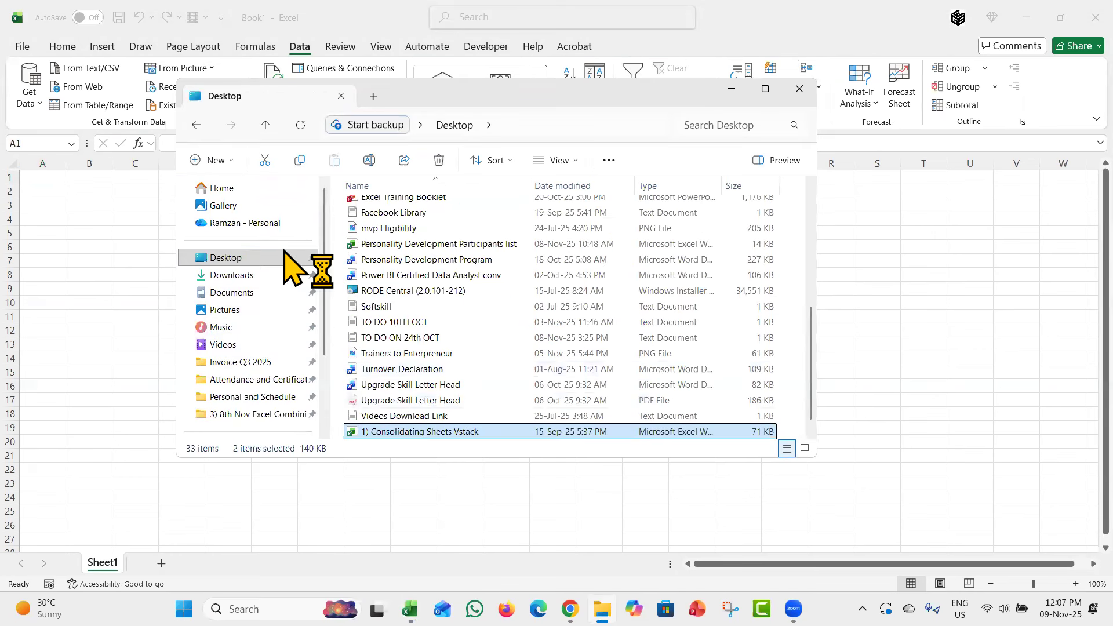
In File Explorer, open the 3) Combining City Files folder, copy its path and return to Excel
{"action": "left_click", "coordinate": [196, 124]}
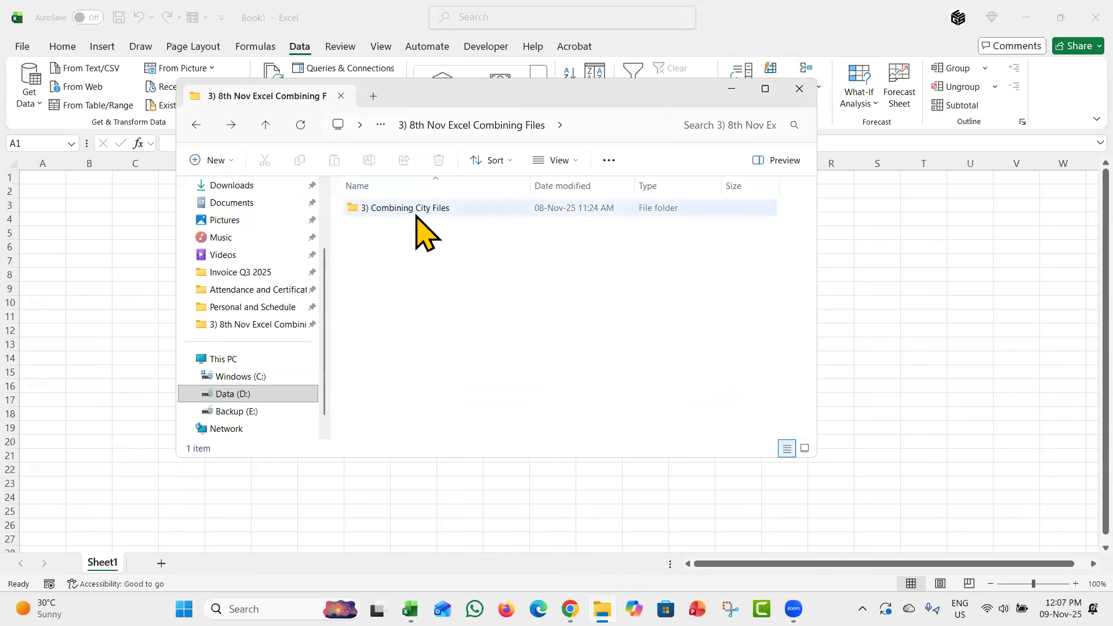
{"action": "key", "text": "Return"}
{"action": "left_click", "coordinate": [593, 124]}
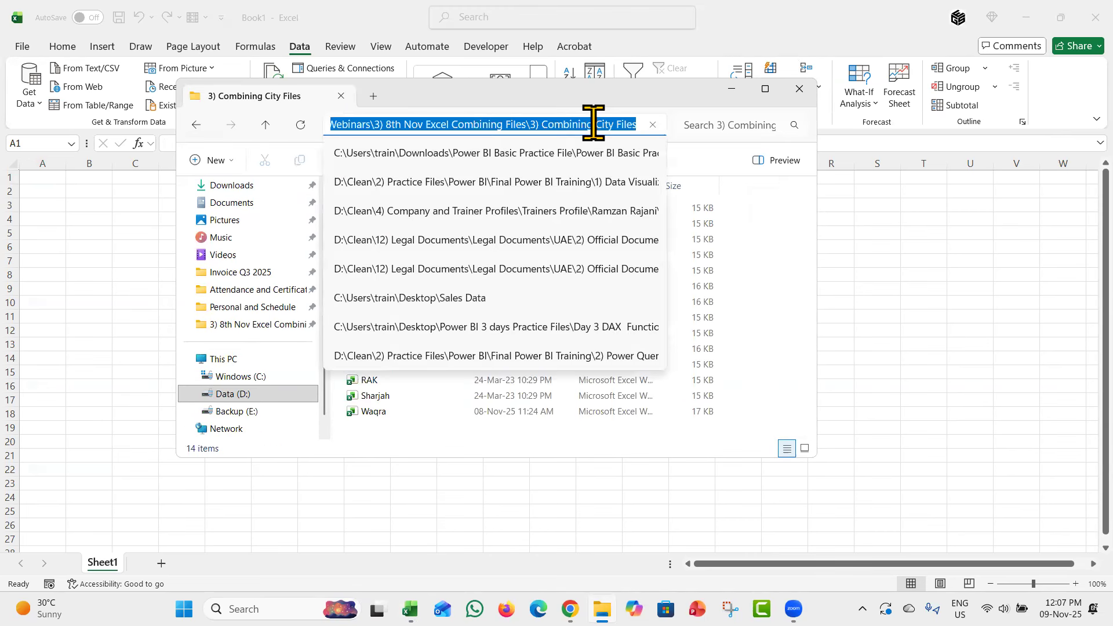
{"action": "key", "text": "alt+Tab"}
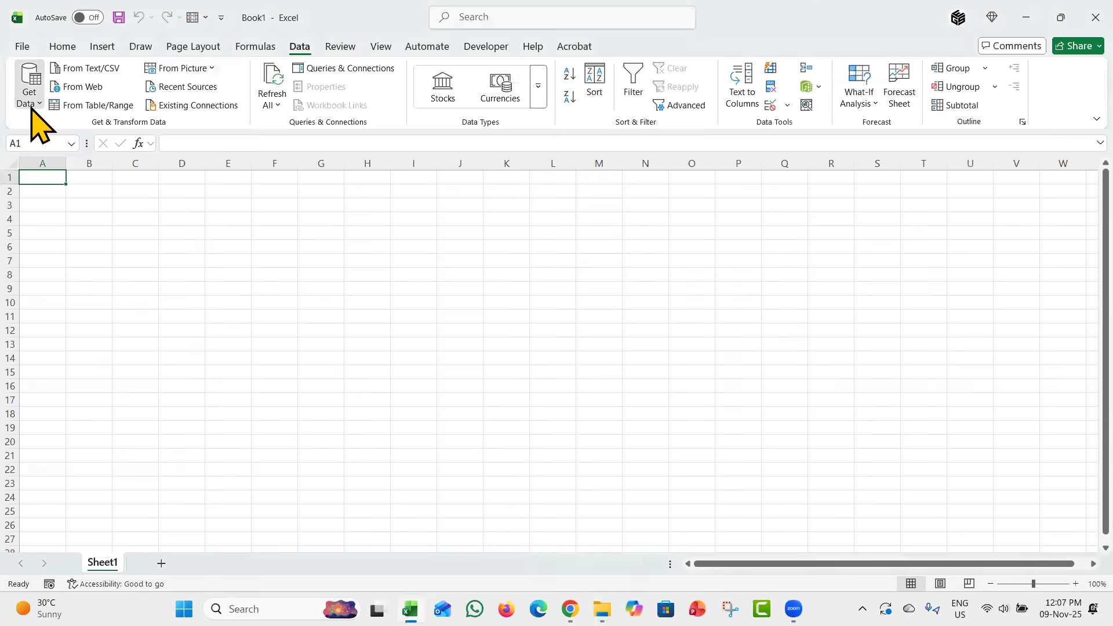
Import data from the folder D:\Clean\11) Webinars\2025 Webinars\3) 8th Nov Excel Combining Files\3) Combining City Files
{"action": "left_click", "coordinate": [32, 95]}
{"action": "mouse_move", "coordinate": [64, 158]}
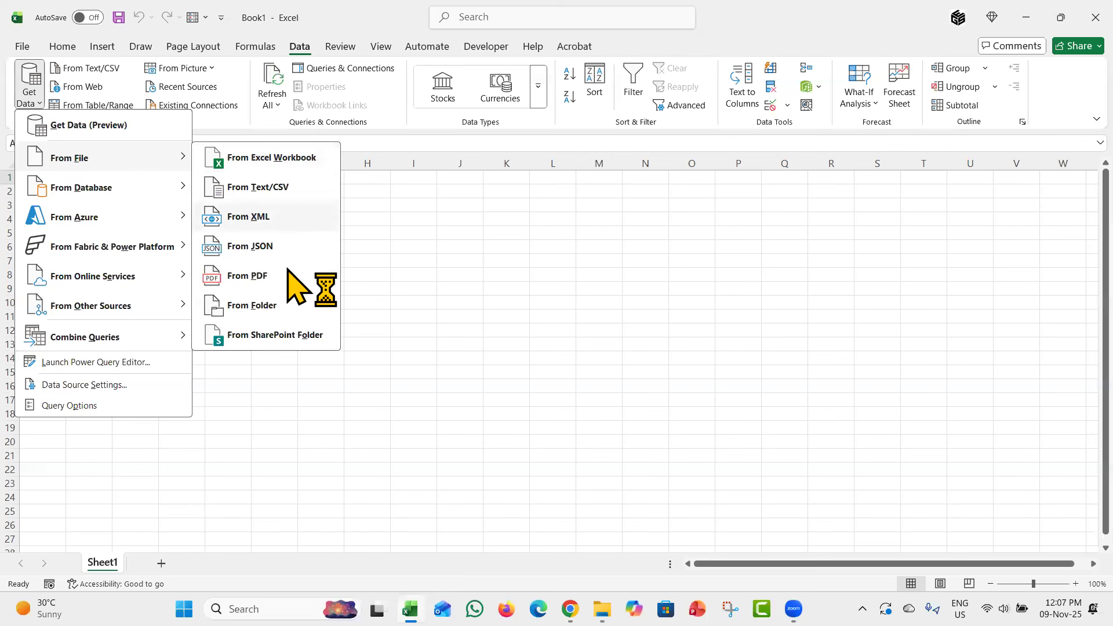
{"action": "left_click", "coordinate": [252, 306]}
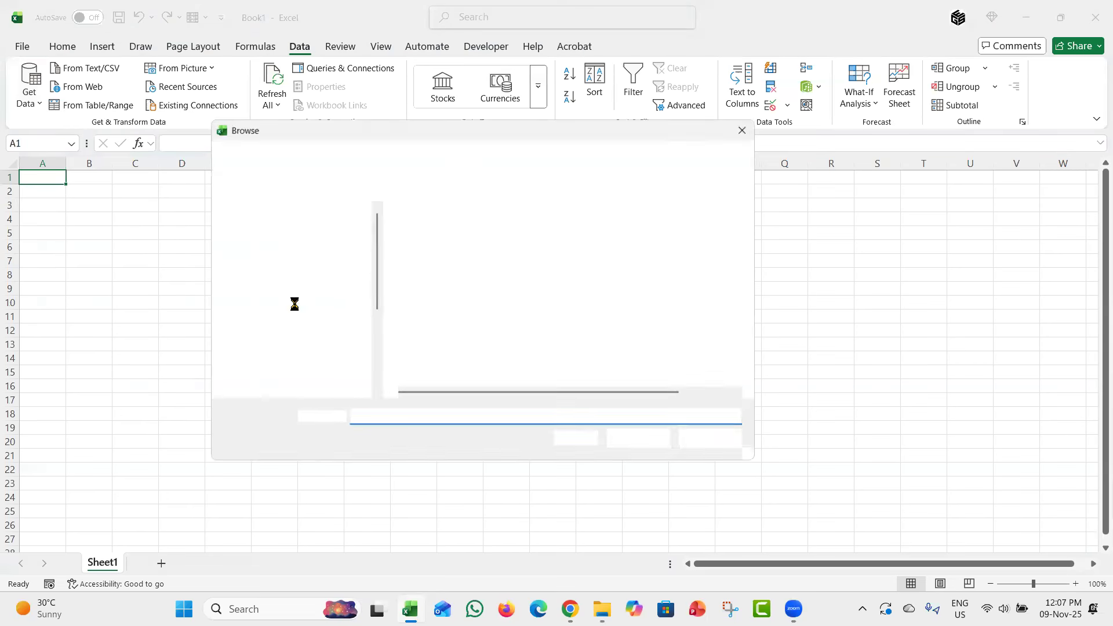
{"action": "key", "text": "Return"}
{"action": "left_click", "coordinate": [640, 439]}
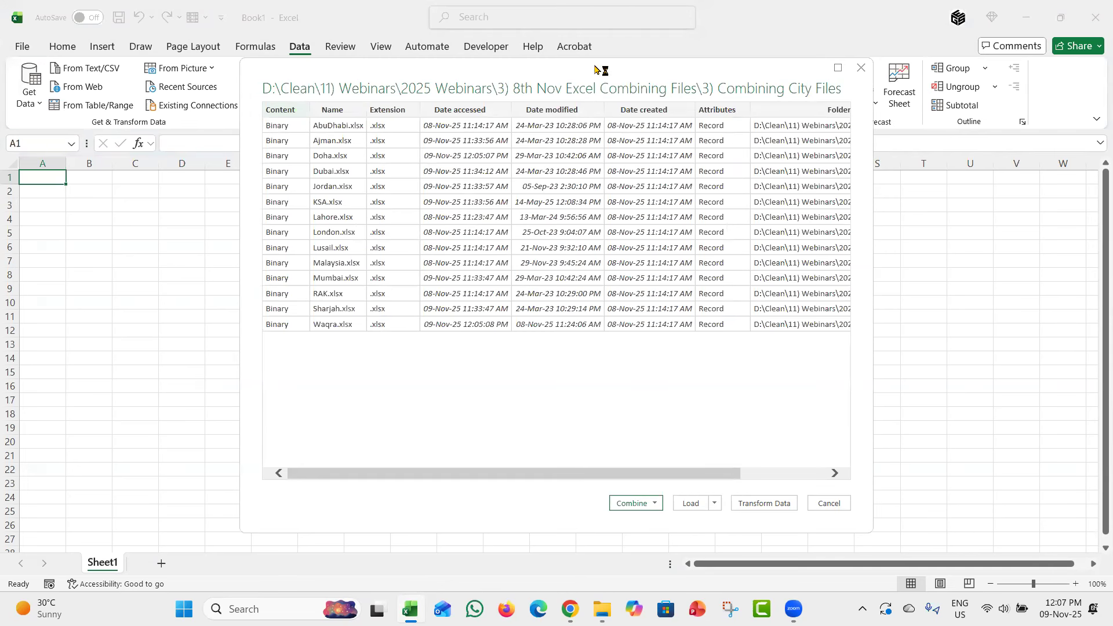
{"action": "left_click_drag", "start_coordinate": [595, 70], "coordinate": [490, 48]}
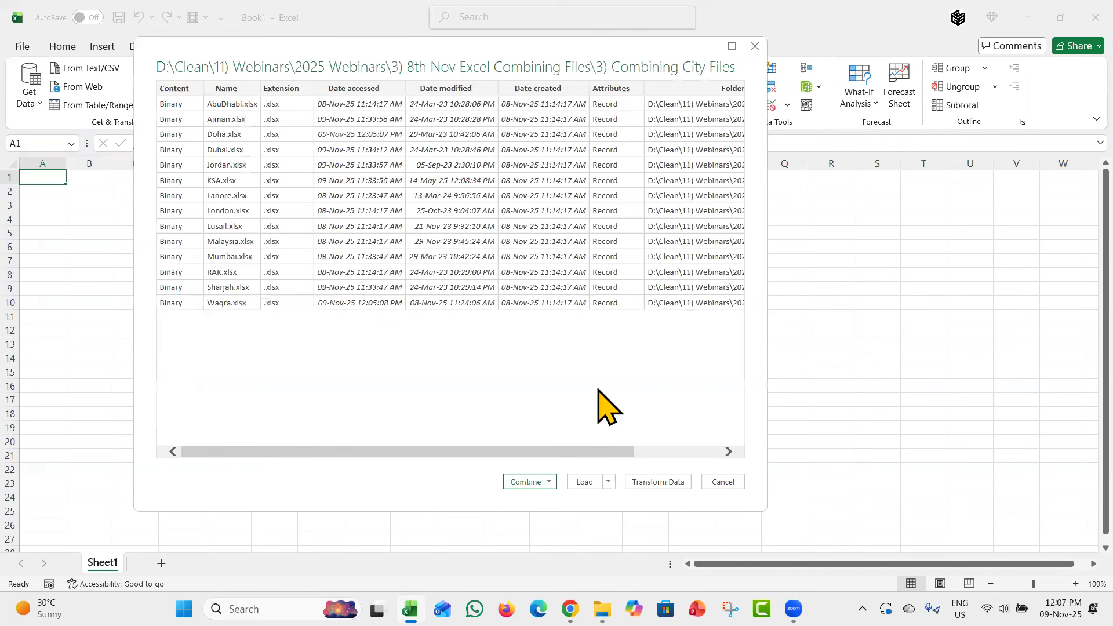
Combine and load the city workbooks, extracting the Data sheet from each with the first file as sample
{"action": "left_click", "coordinate": [547, 481]}
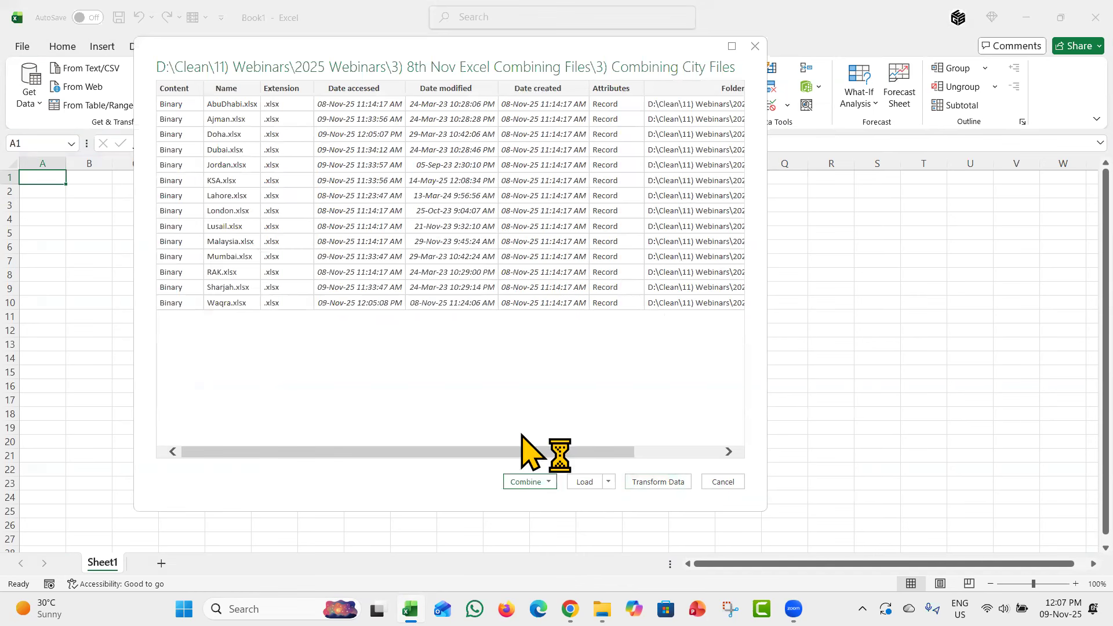
{"action": "left_click", "coordinate": [547, 481]}
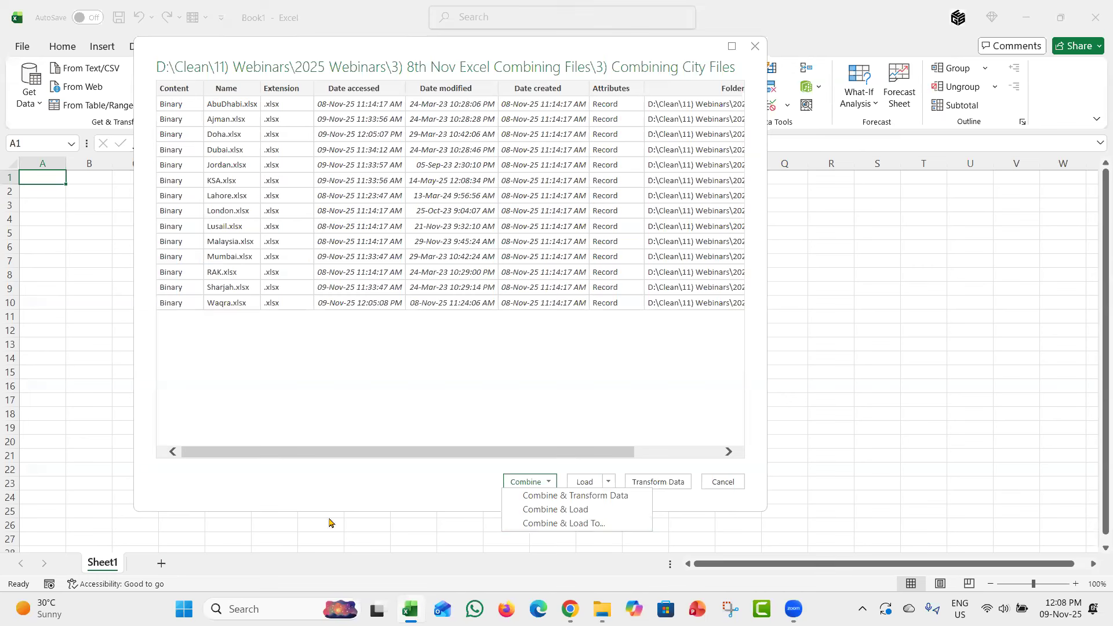
{"action": "left_click", "coordinate": [585, 510]}
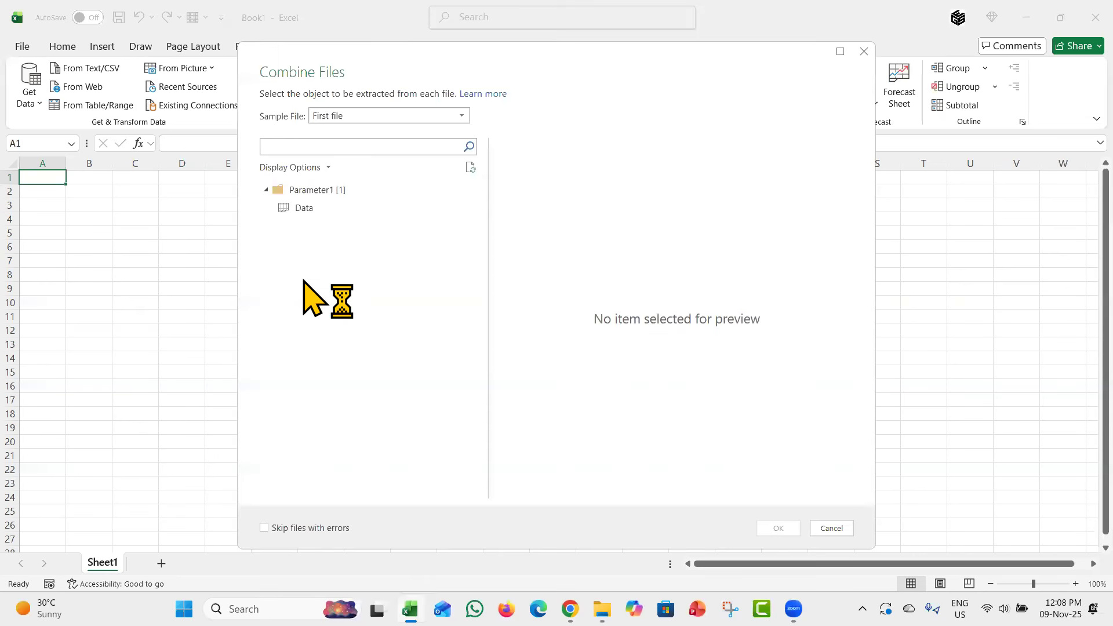
{"action": "left_click", "coordinate": [313, 209]}
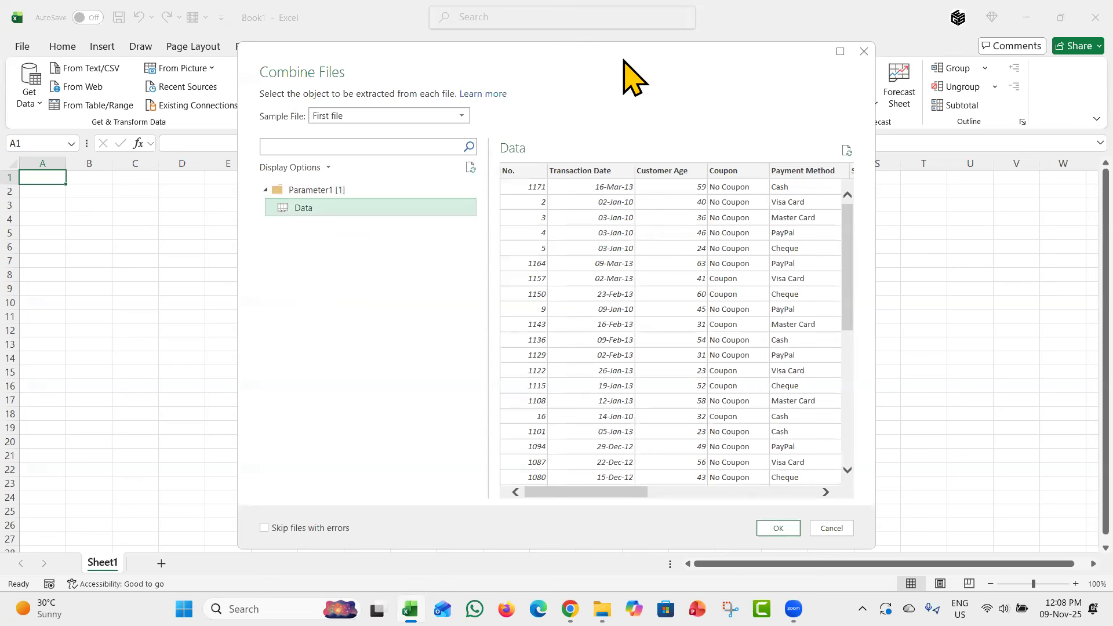
{"action": "left_click_drag", "start_coordinate": [624, 58], "coordinate": [502, 30]}
{"action": "left_click_drag", "start_coordinate": [506, 464], "coordinate": [446, 466]}
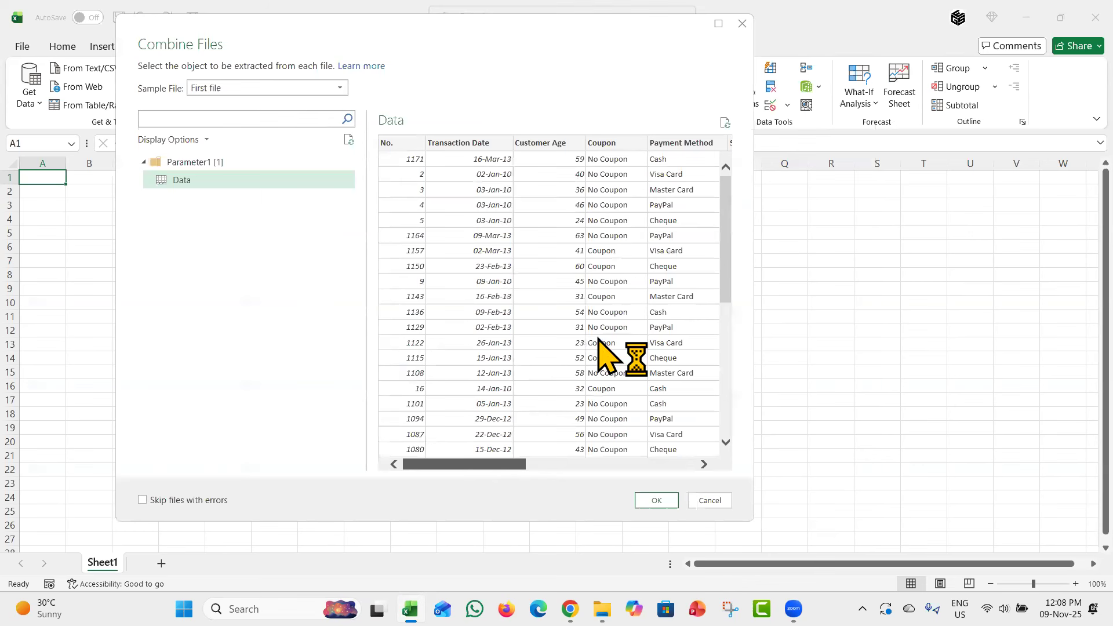
{"action": "left_click", "coordinate": [660, 500]}
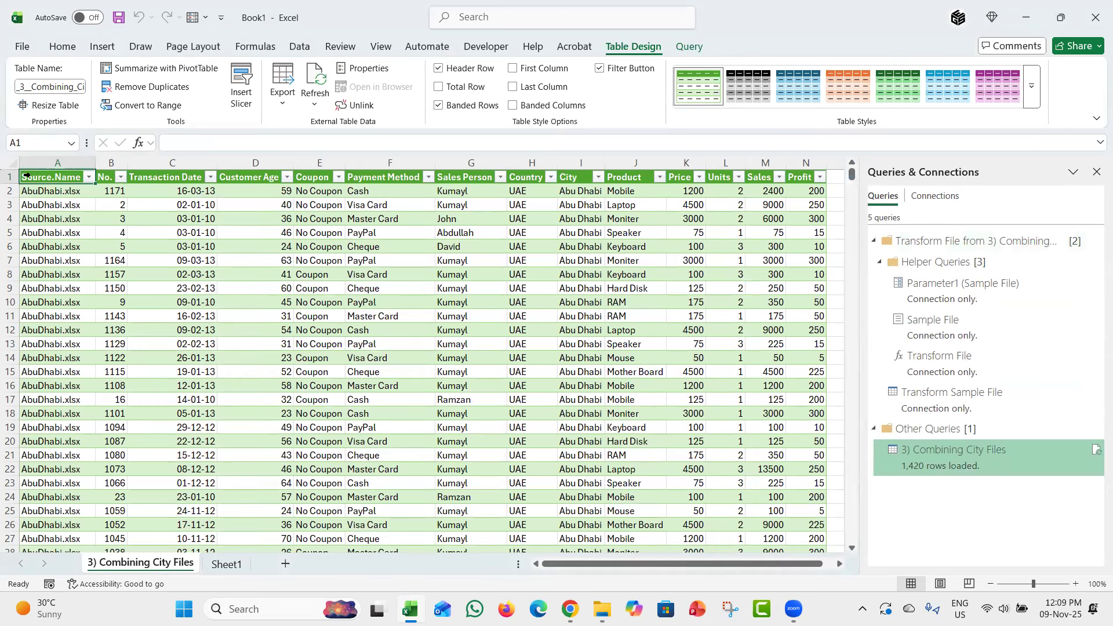
Close the Book1 workbook without saving and create a new blank workbook
{"action": "scroll", "coordinate": [27, 175], "scroll_direction": "up", "scroll_amount": 3}
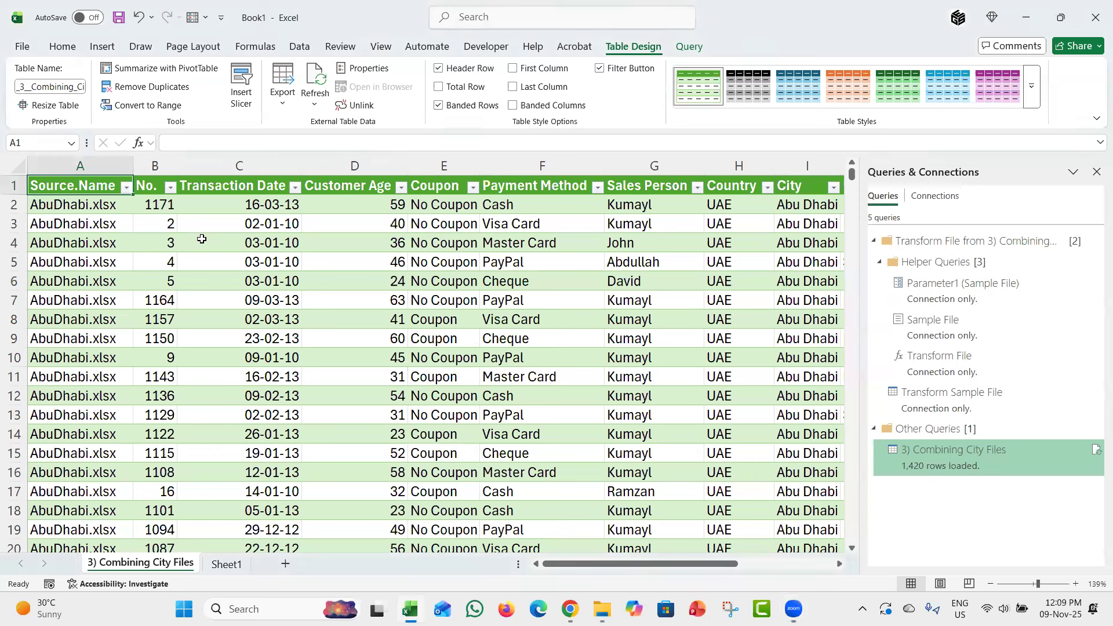
{"action": "key", "text": "alt+F4"}
{"action": "left_click", "coordinate": [616, 385]}
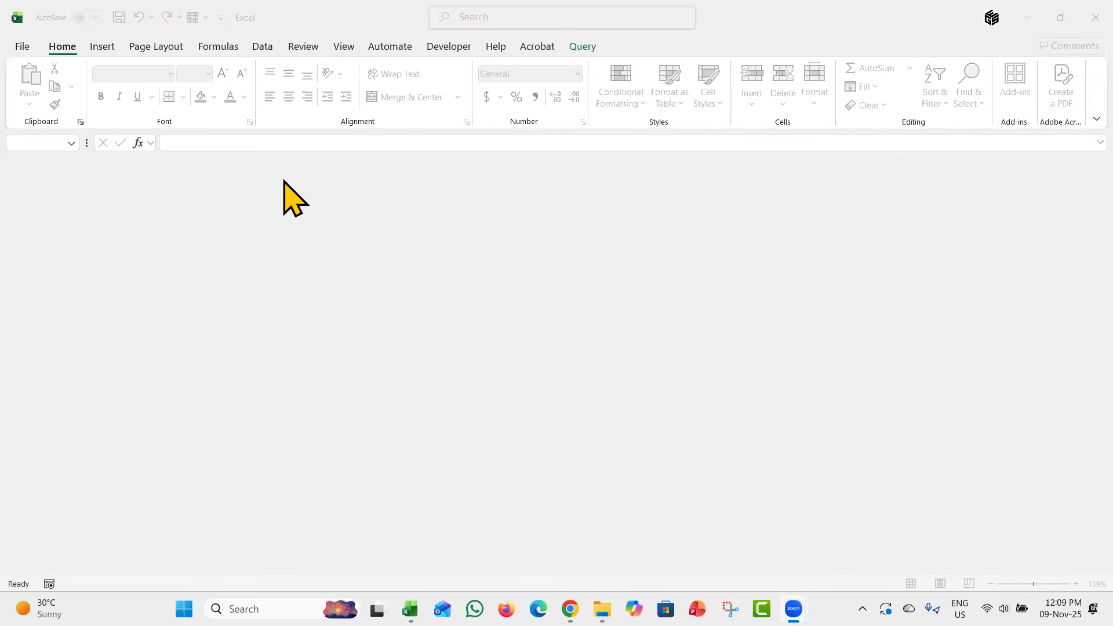
{"action": "left_click", "coordinate": [259, 248]}
{"action": "key", "text": "ctrl+n"}
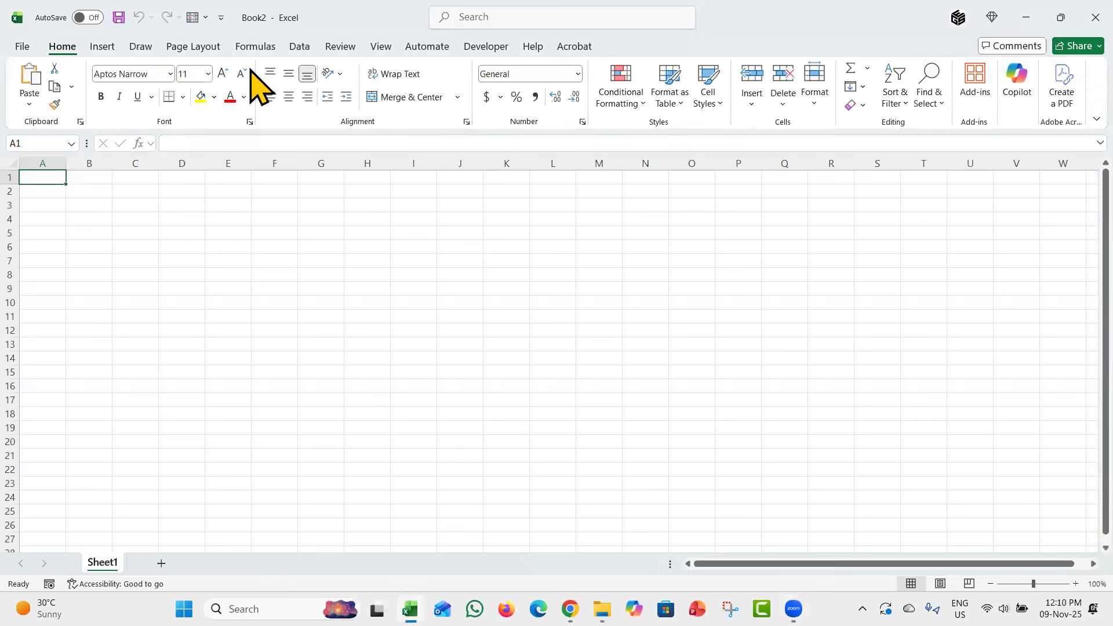
Import data from the 3) Combining City Files folder into the blank workbook
{"action": "left_click", "coordinate": [300, 48]}
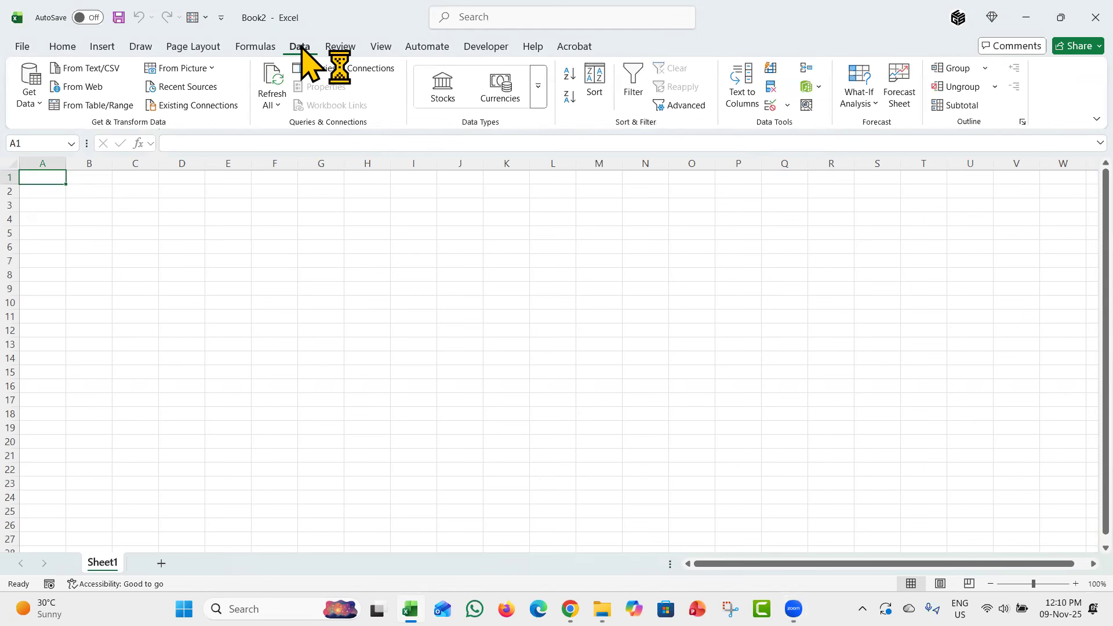
{"action": "left_click", "coordinate": [30, 103]}
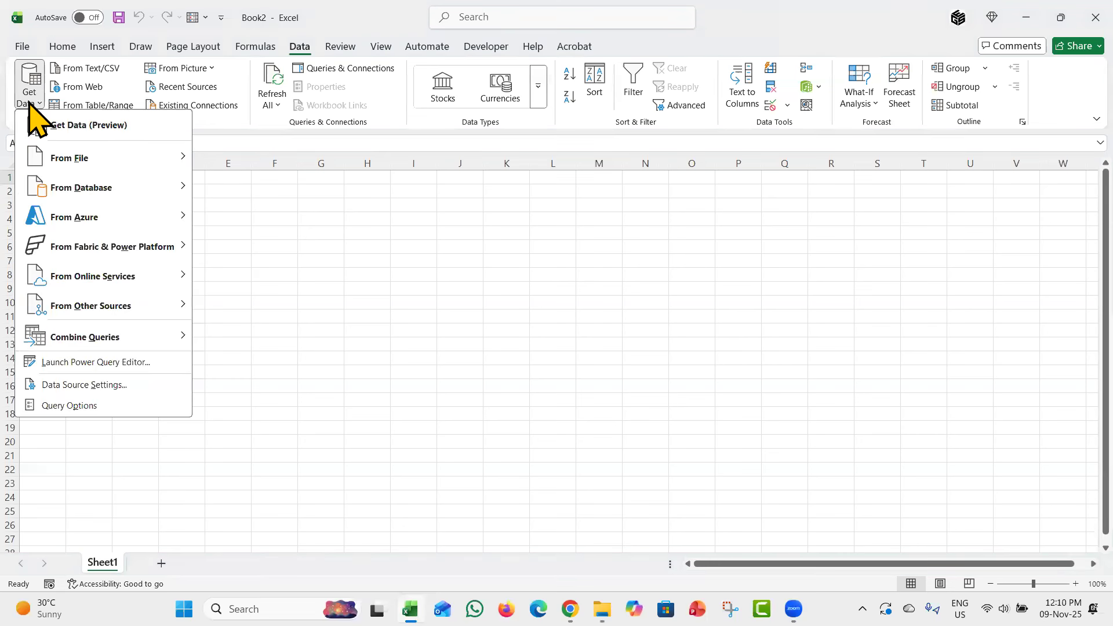
{"action": "mouse_move", "coordinate": [88, 158]}
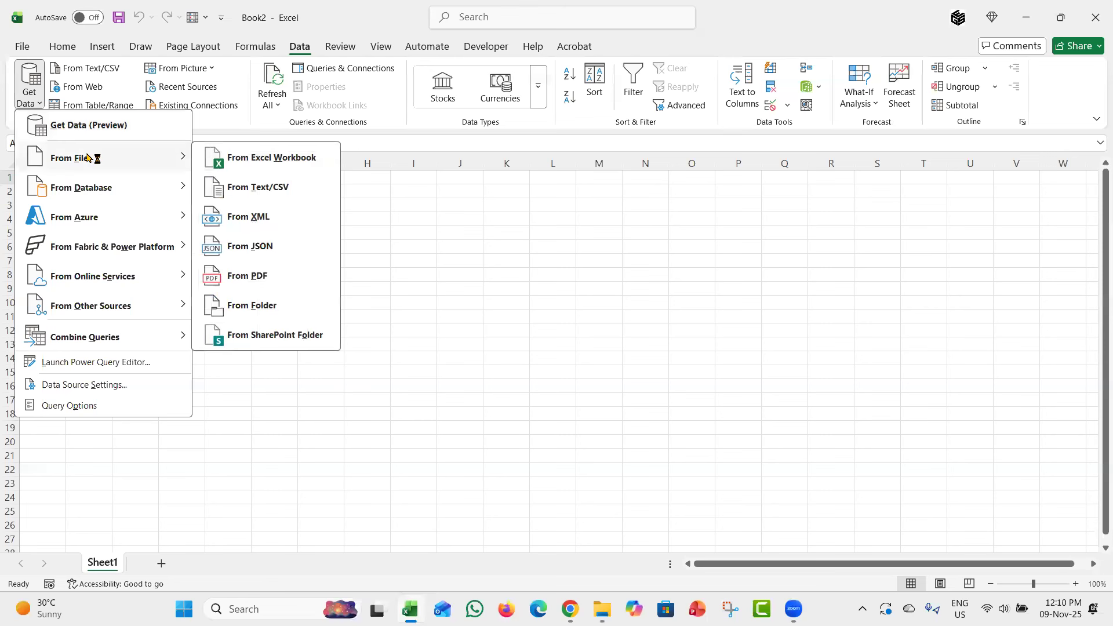
{"action": "left_click", "coordinate": [300, 304]}
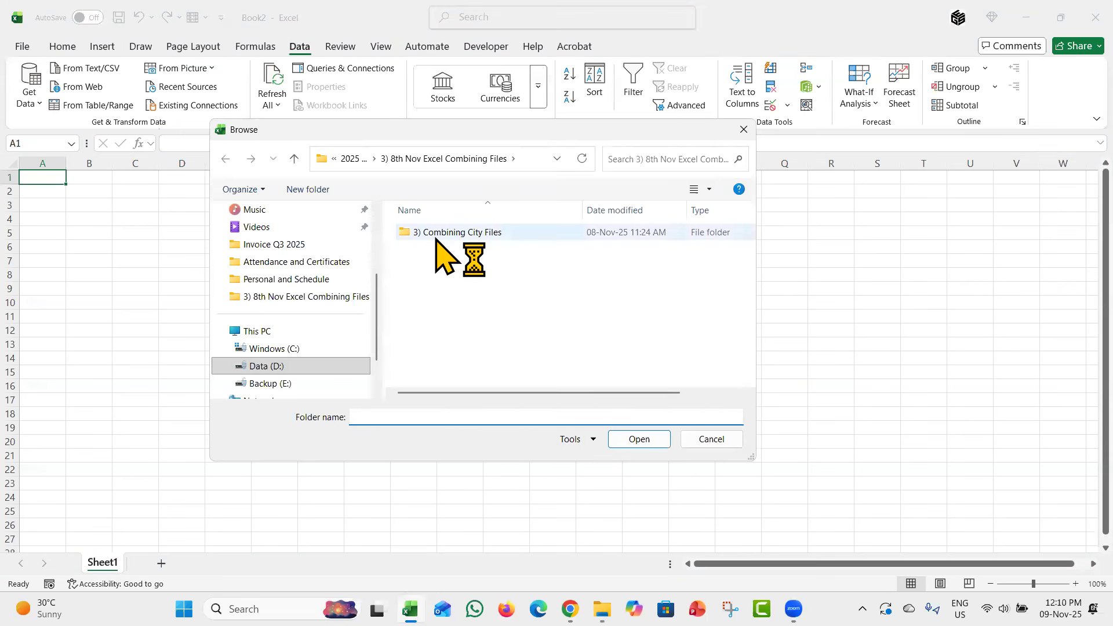
{"action": "left_click", "coordinate": [436, 236]}
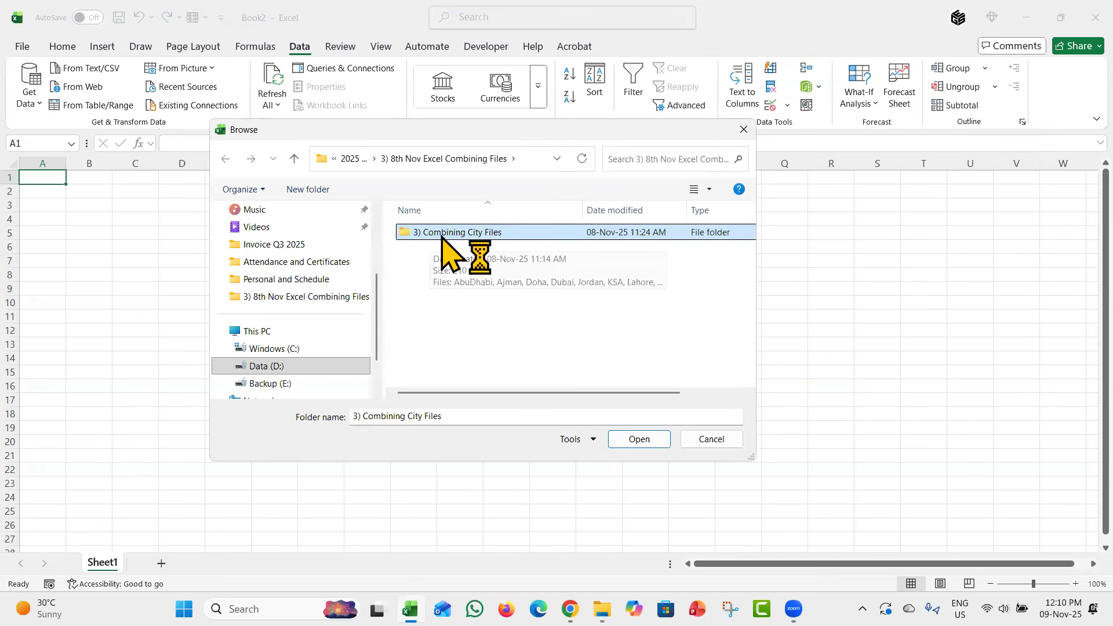
{"action": "left_click", "coordinate": [635, 442]}
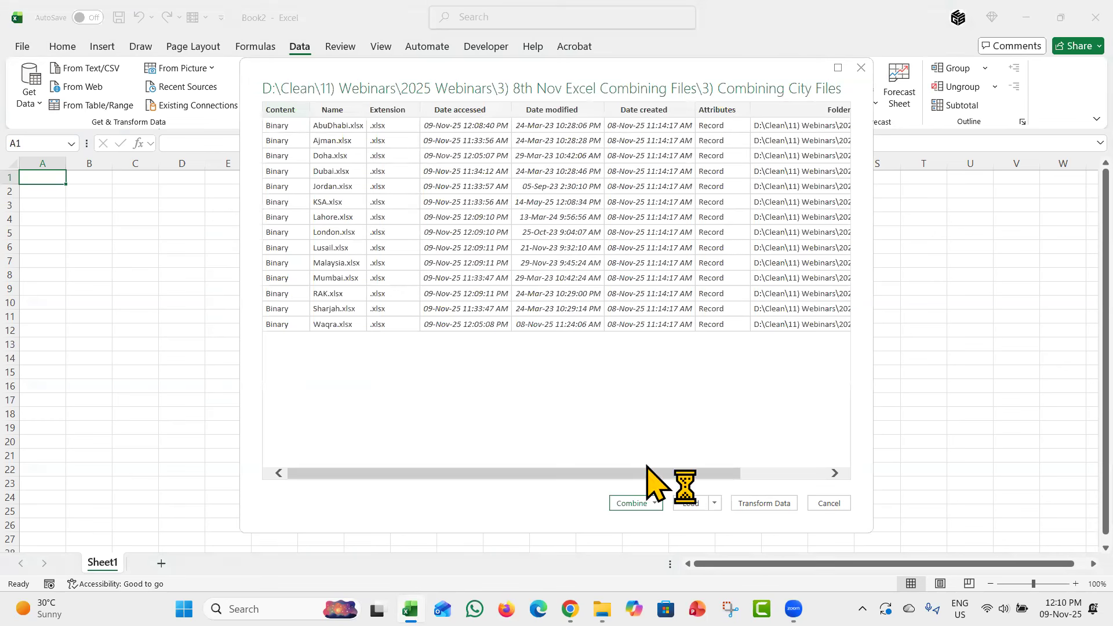
Combine and load all listed city files, choosing the Data sheet as the object to extract from each
{"action": "left_click", "coordinate": [654, 504]}
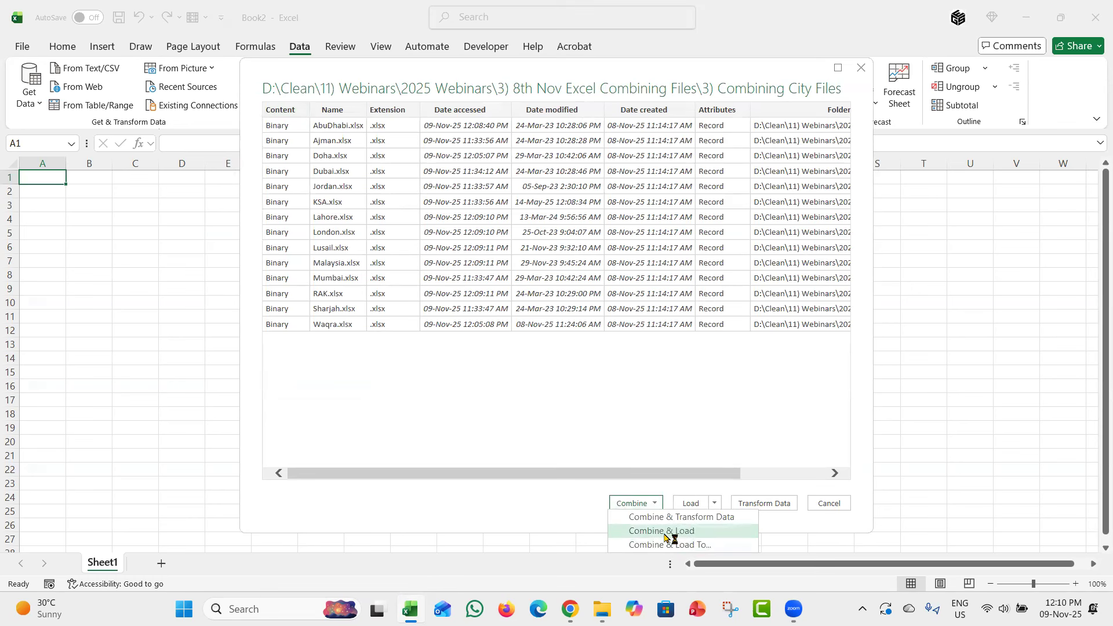
{"action": "left_click", "coordinate": [700, 530]}
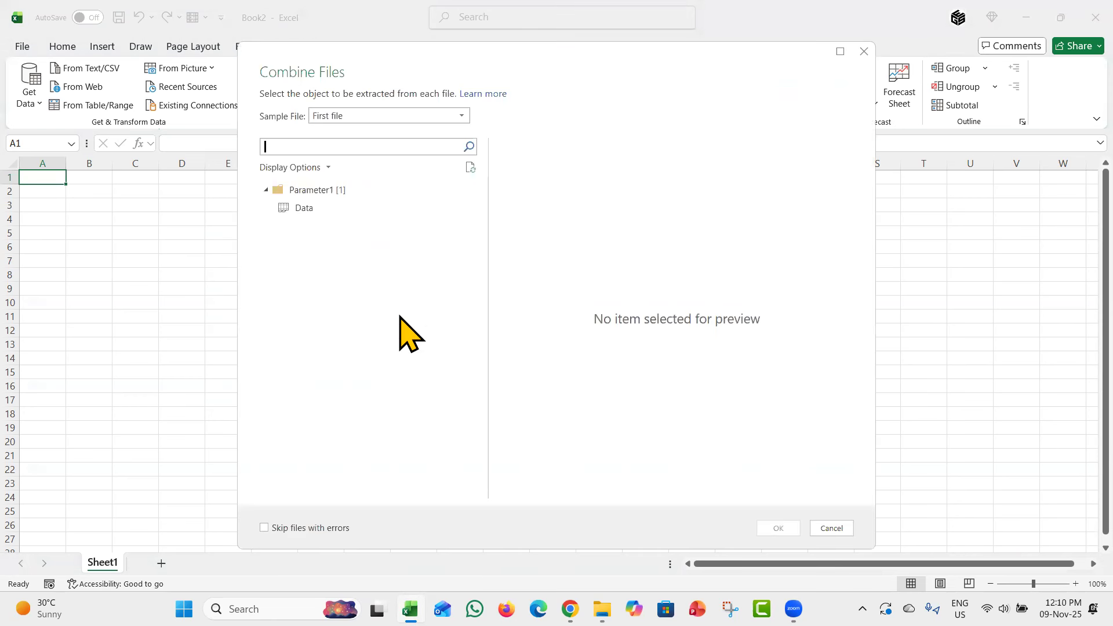
{"action": "left_click", "coordinate": [320, 209]}
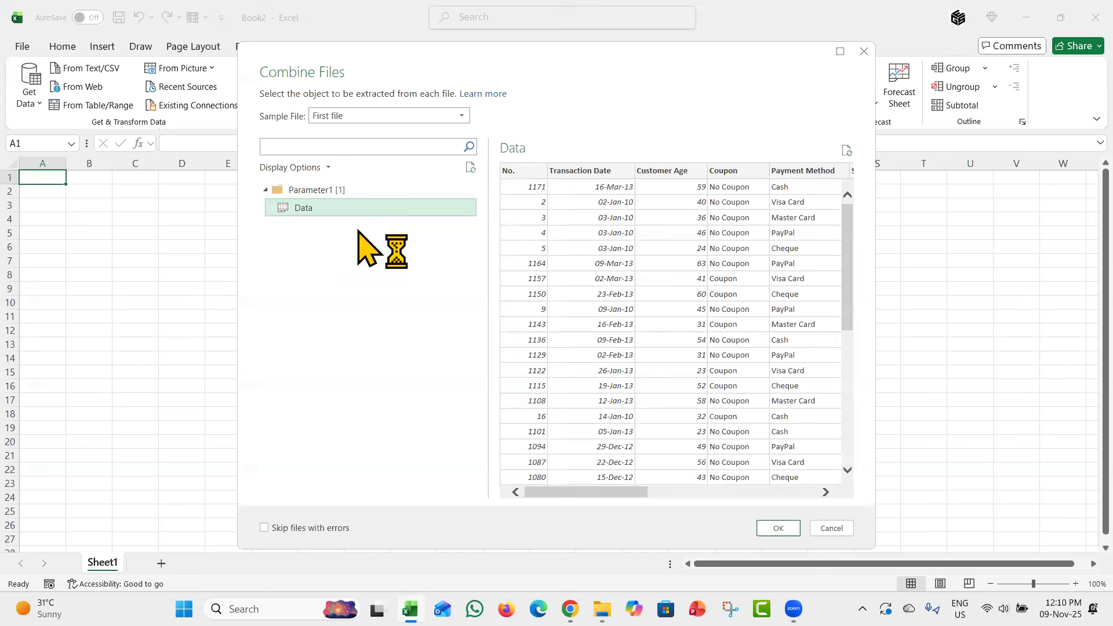
{"action": "left_click", "coordinate": [779, 528]}
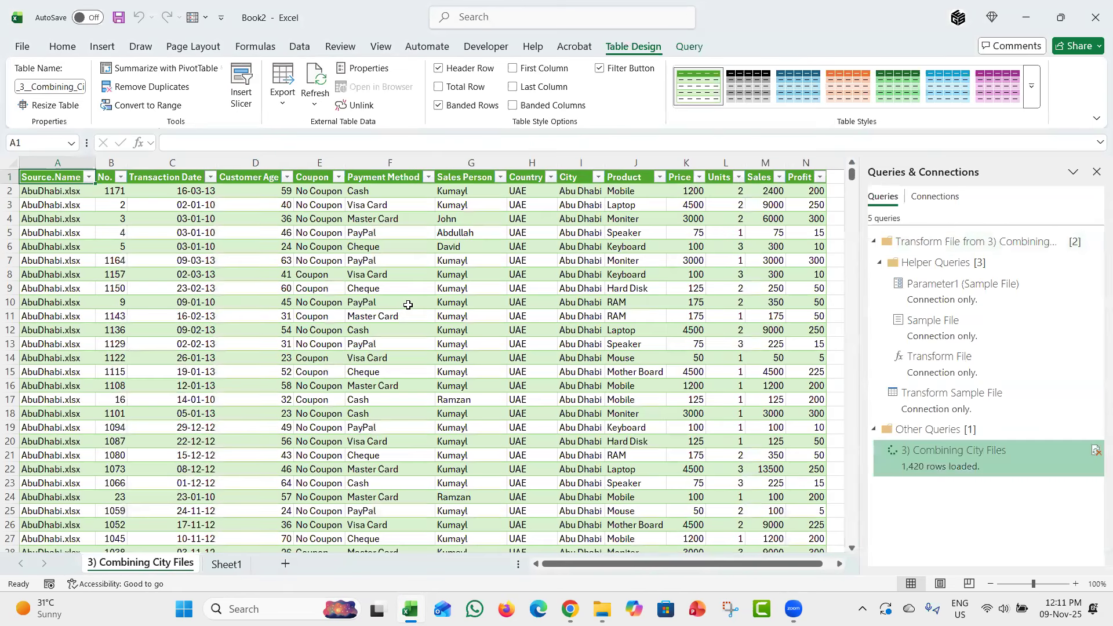
Examine the combined table's Source.Name column and its other columns across to Profit
{"action": "left_click", "coordinate": [175, 178]}
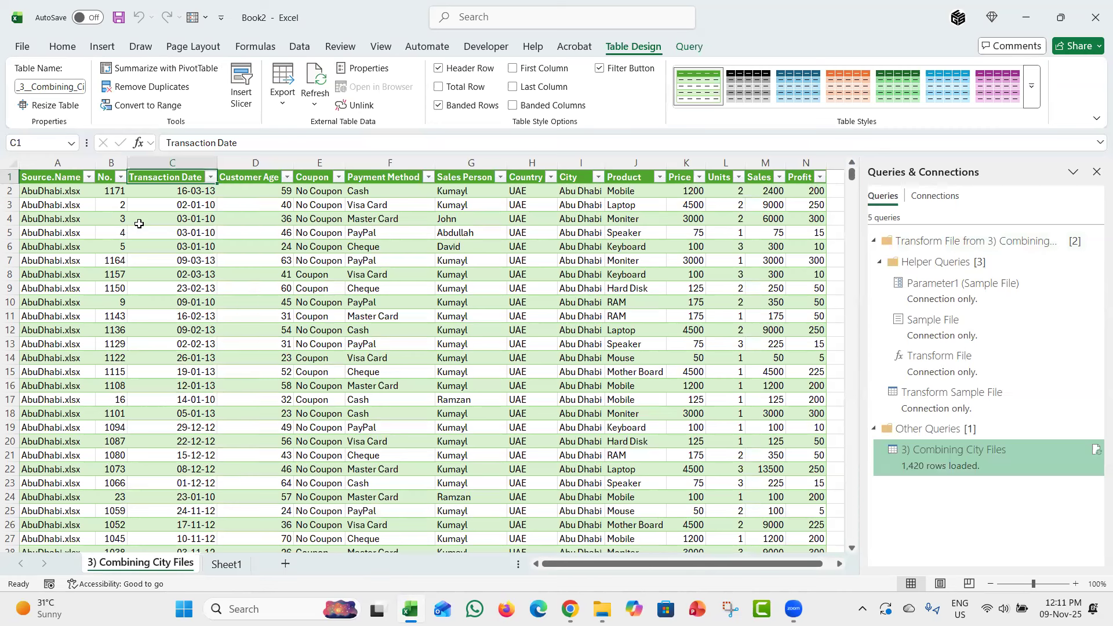
{"action": "left_click", "coordinate": [47, 177]}
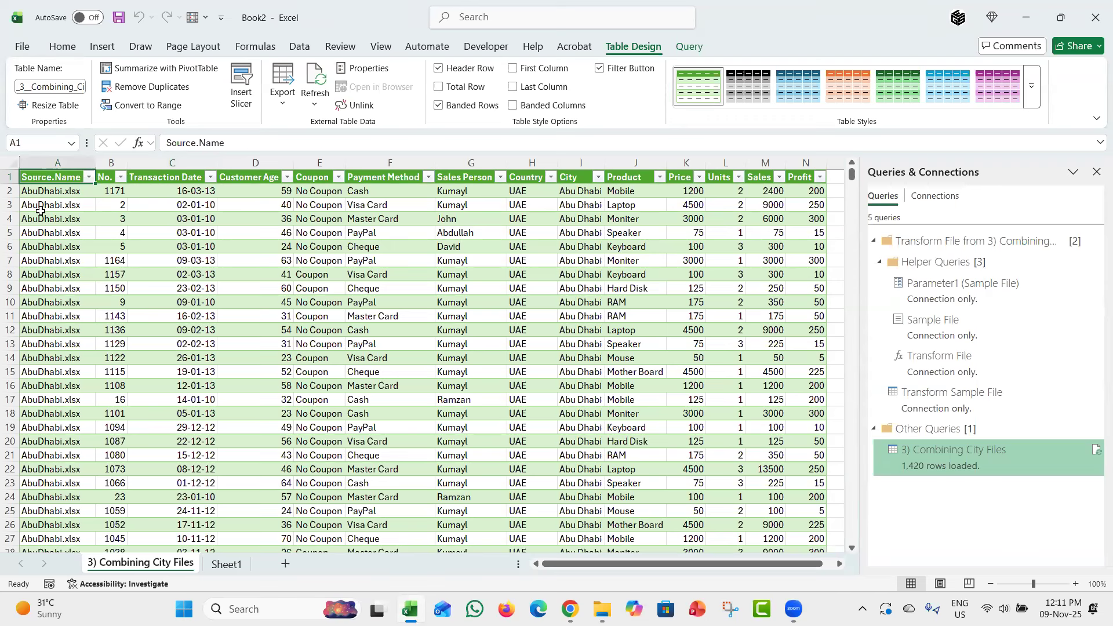
{"action": "scroll", "coordinate": [40, 210], "scroll_direction": "up", "scroll_amount": 4, "text": "ctrl"}
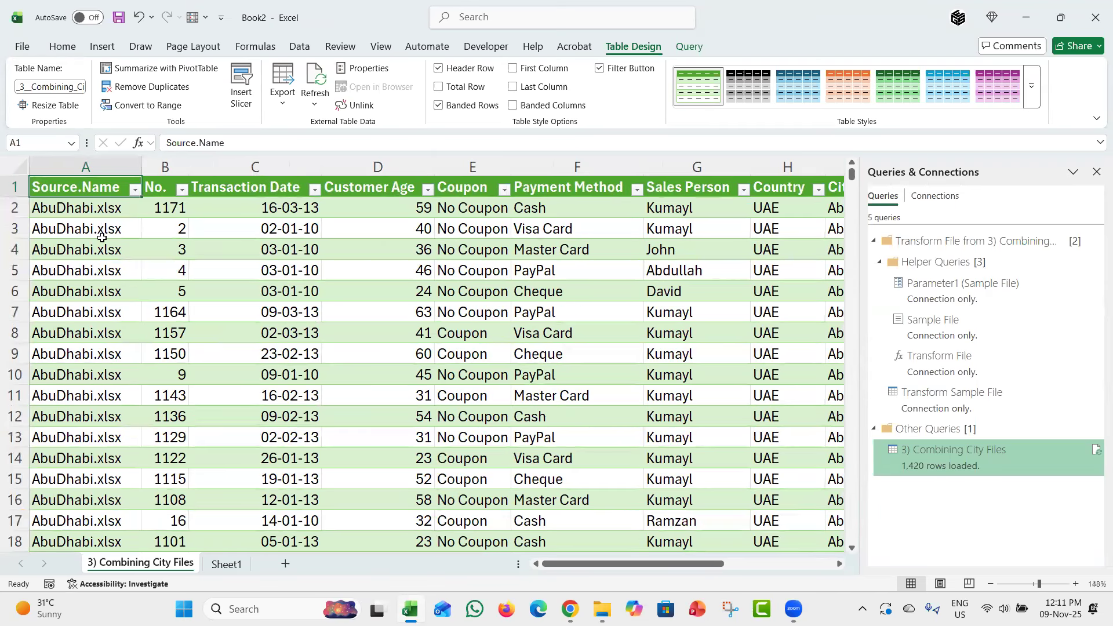
{"action": "right_click", "coordinate": [99, 176]}
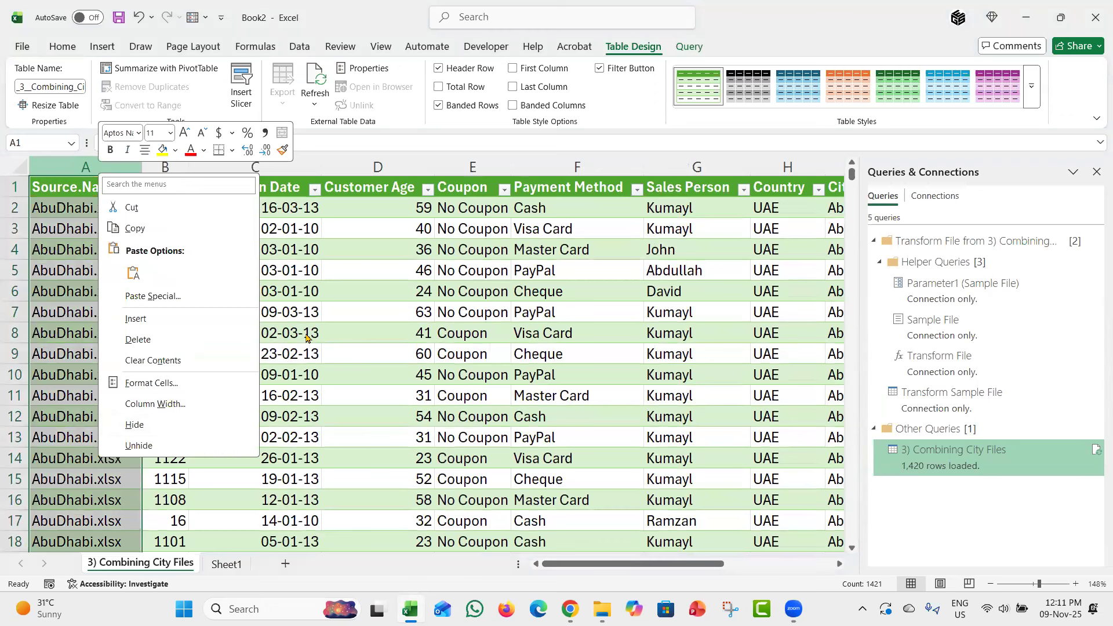
{"action": "left_click", "coordinate": [80, 290]}
{"action": "left_click", "coordinate": [80, 288]}
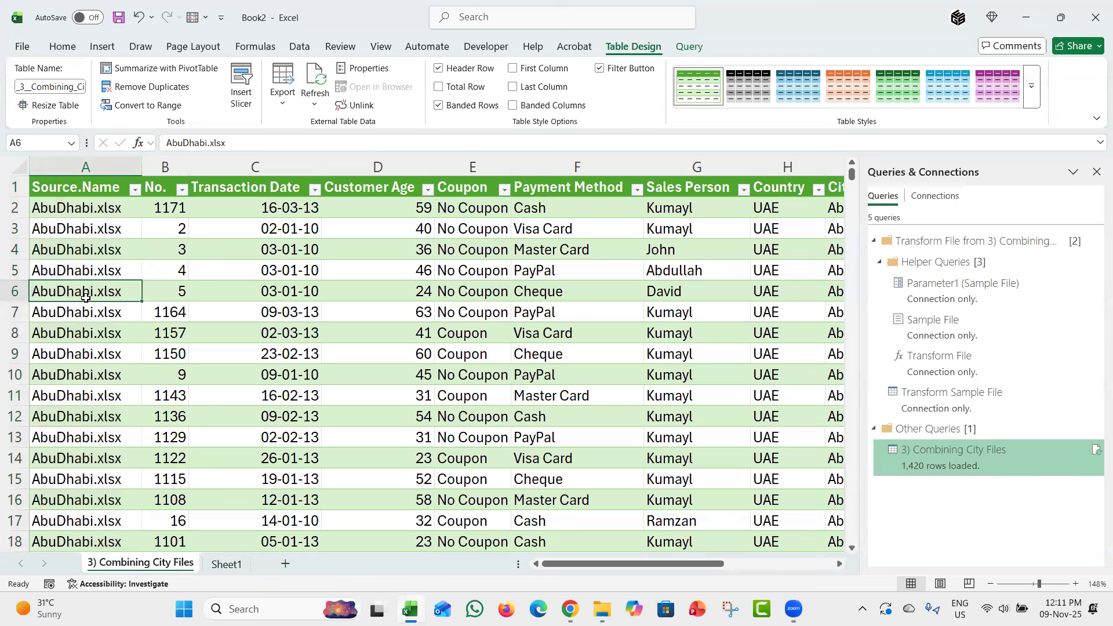
{"action": "scroll", "coordinate": [330, 323], "scroll_direction": "down", "scroll_amount": 3}
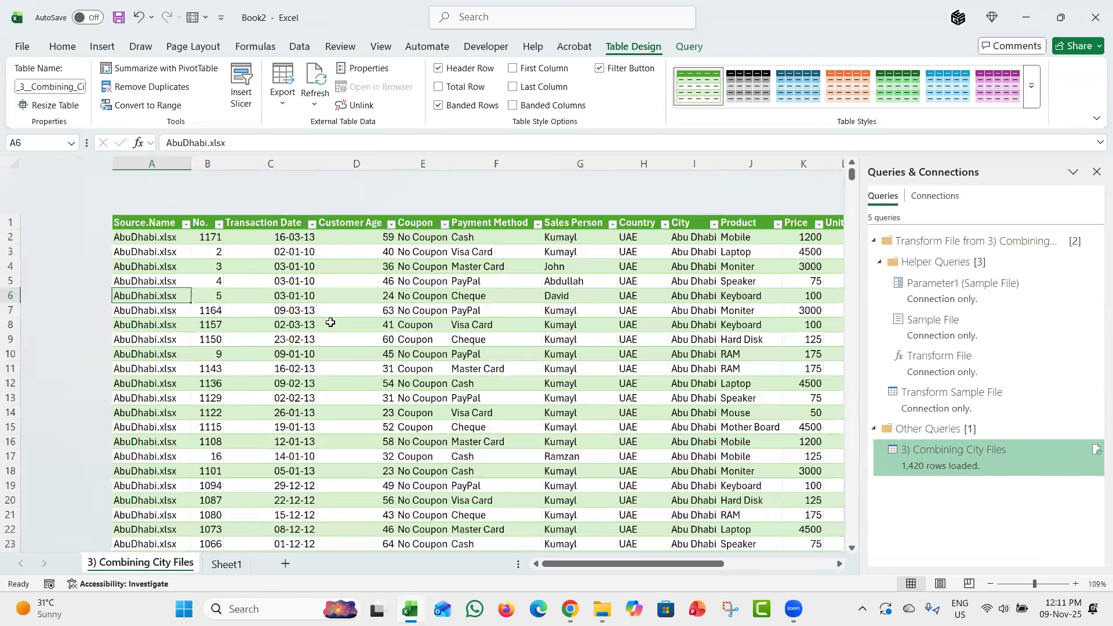
{"action": "scroll", "coordinate": [428, 295], "scroll_direction": "right", "scroll_amount": 3}
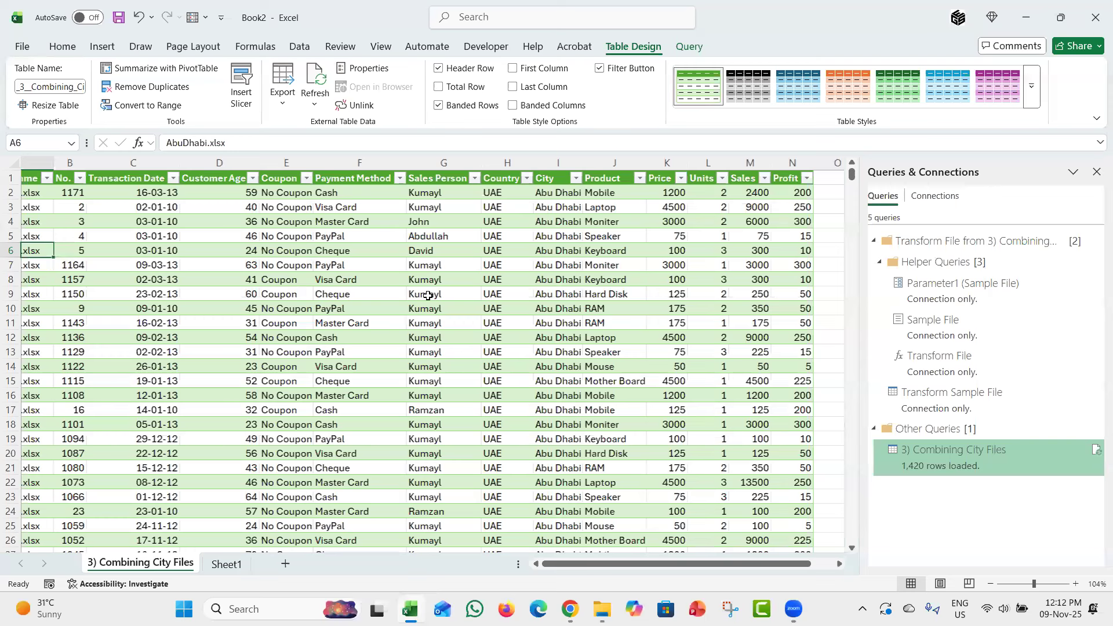
Insert a PivotTable based on the combined city table on a new worksheet
{"action": "left_click", "coordinate": [102, 47]}
{"action": "left_click", "coordinate": [35, 79]}
{"action": "left_click", "coordinate": [636, 461]}
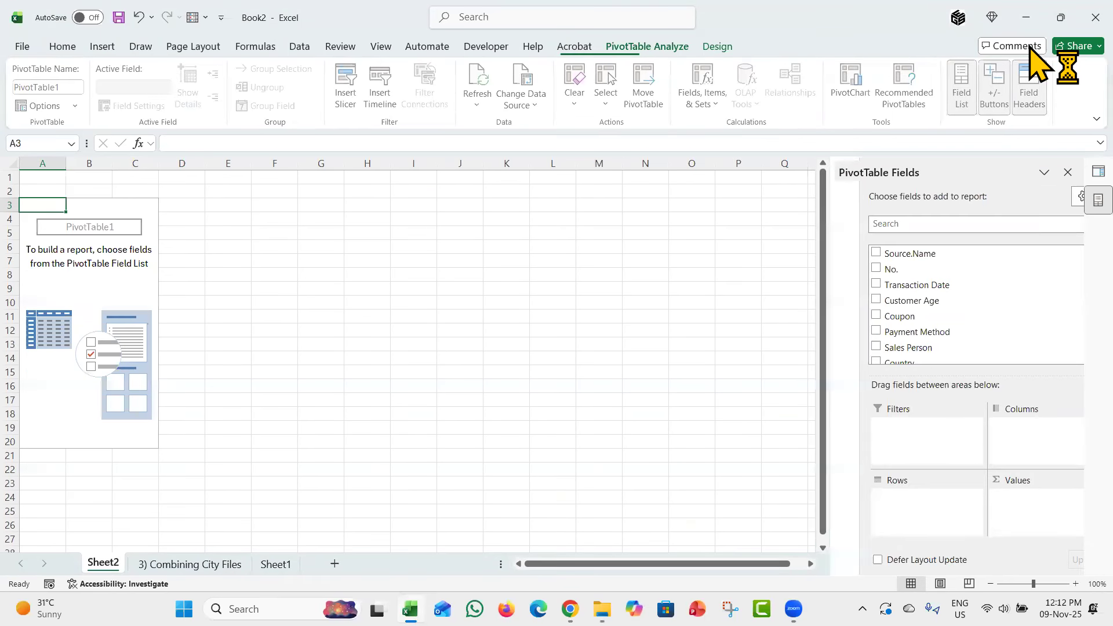
{"action": "scroll", "coordinate": [862, 335], "scroll_direction": "down", "scroll_amount": 2}
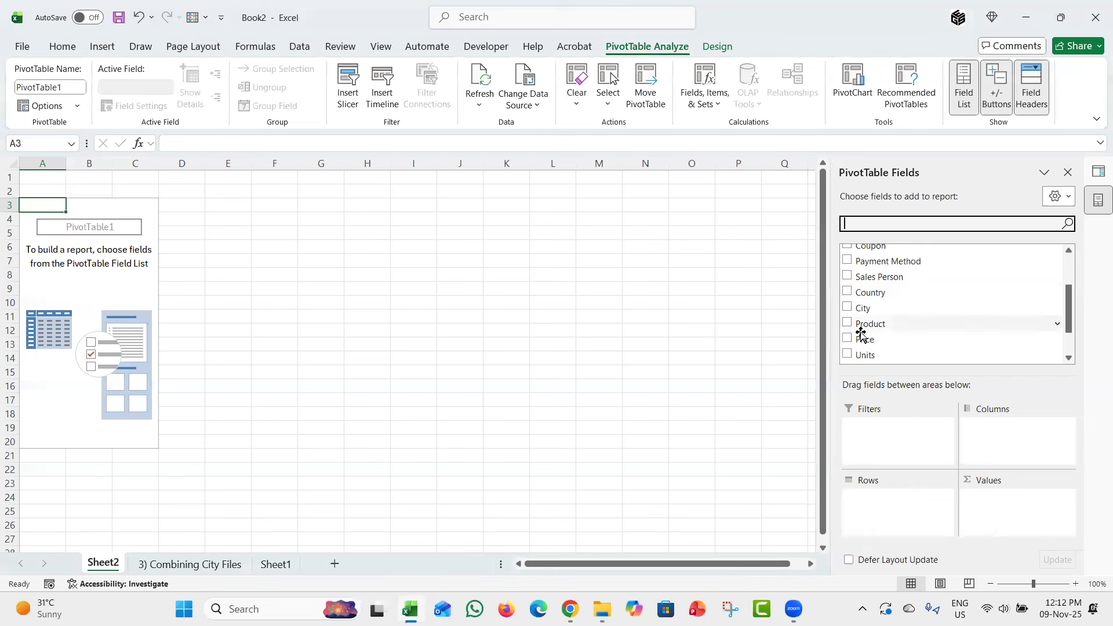
Summarize Sales by City in the PivotTable, with City as rows and Sales as summed values
{"action": "left_click", "coordinate": [848, 308]}
{"action": "scroll", "coordinate": [951, 293], "scroll_direction": "down", "scroll_amount": 2}
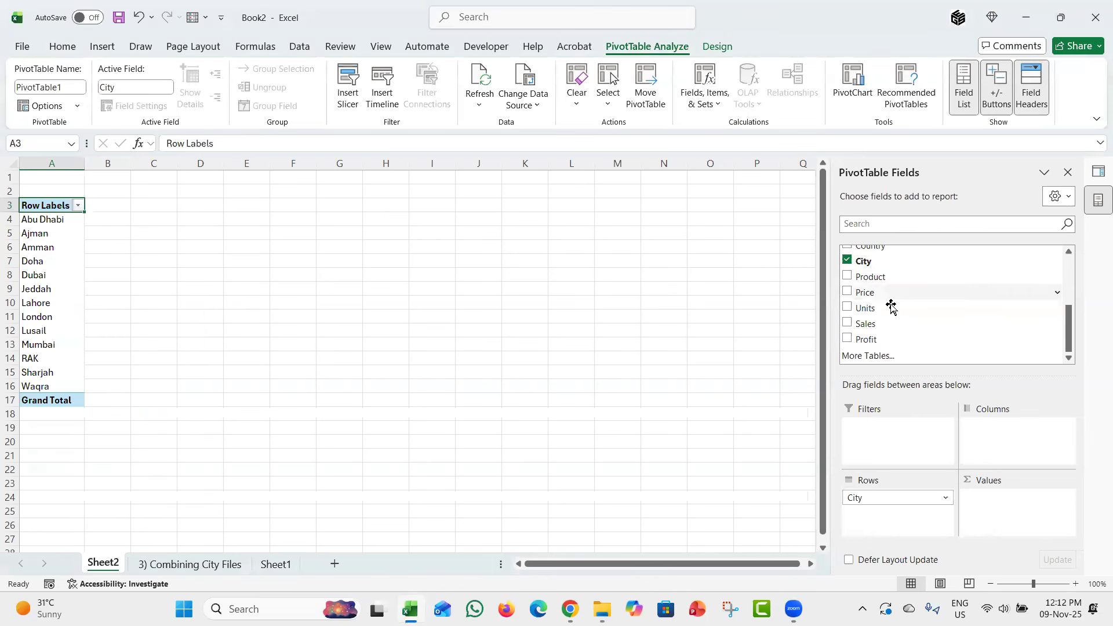
{"action": "left_click", "coordinate": [848, 324]}
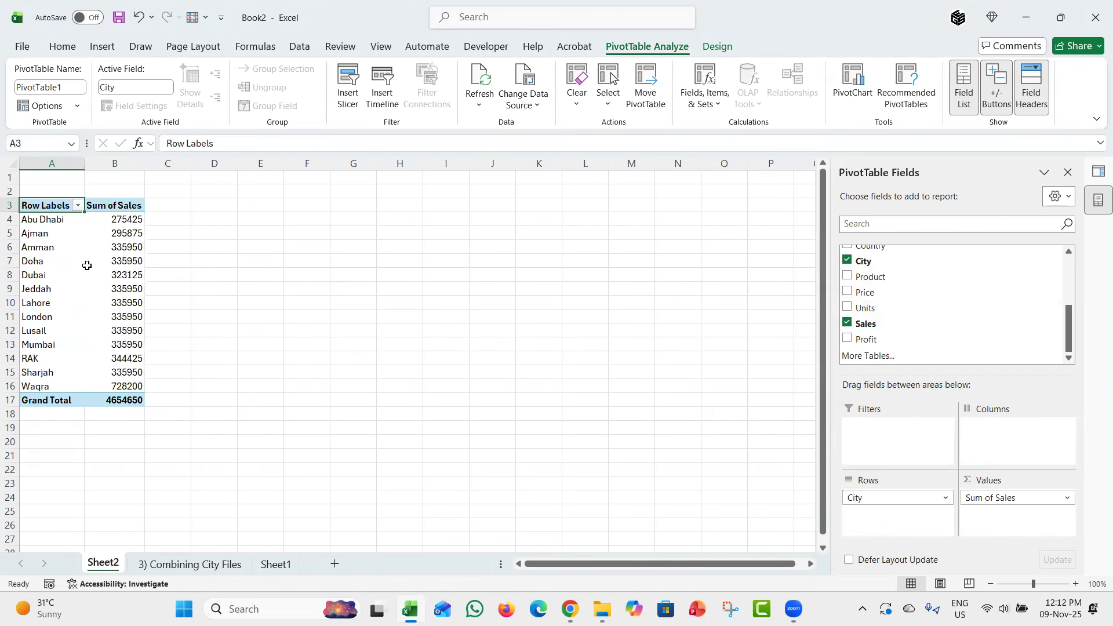
Insert a clustered column PivotChart of sales by city, placing and enlarging it beside the PivotTable across about columns C to M
{"action": "left_click", "coordinate": [103, 46]}
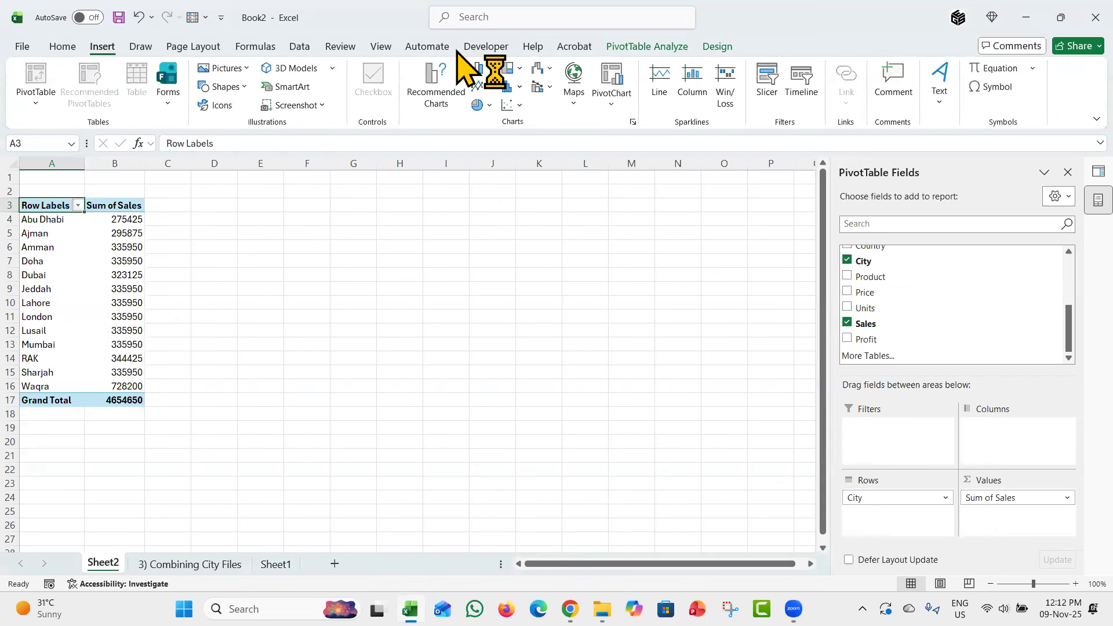
{"action": "left_click", "coordinate": [489, 71]}
{"action": "left_click", "coordinate": [489, 123]}
{"action": "left_click_drag", "start_coordinate": [347, 258], "coordinate": [263, 181]}
{"action": "left_click_drag", "start_coordinate": [507, 390], "coordinate": [641, 448]}
{"action": "left_click_drag", "start_coordinate": [261, 200], "coordinate": [272, 208]}
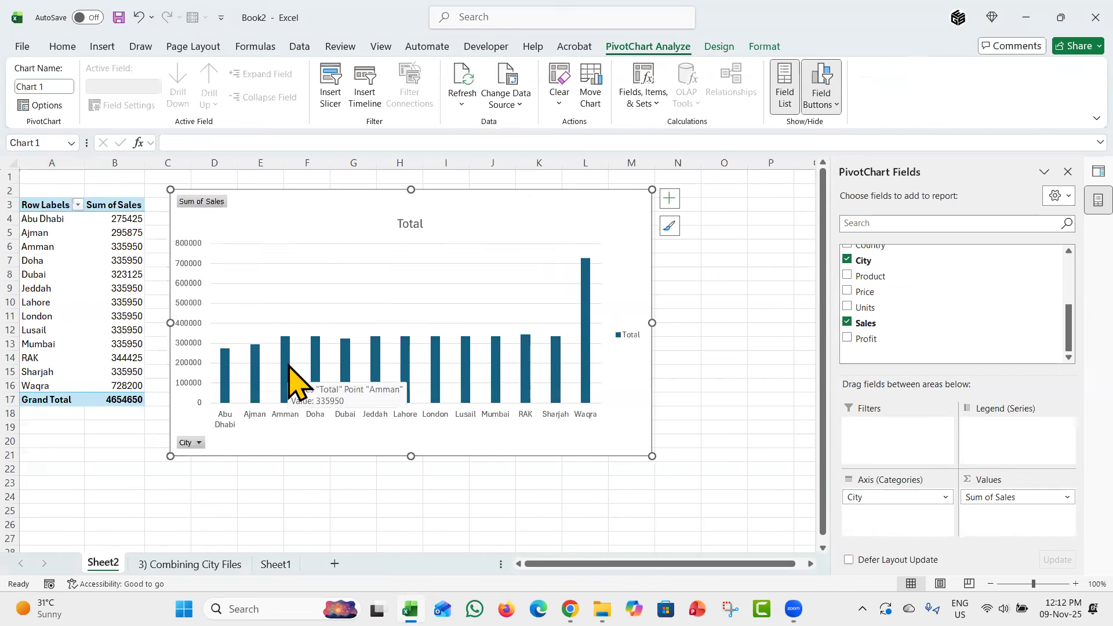
{"action": "left_click", "coordinate": [121, 291]}
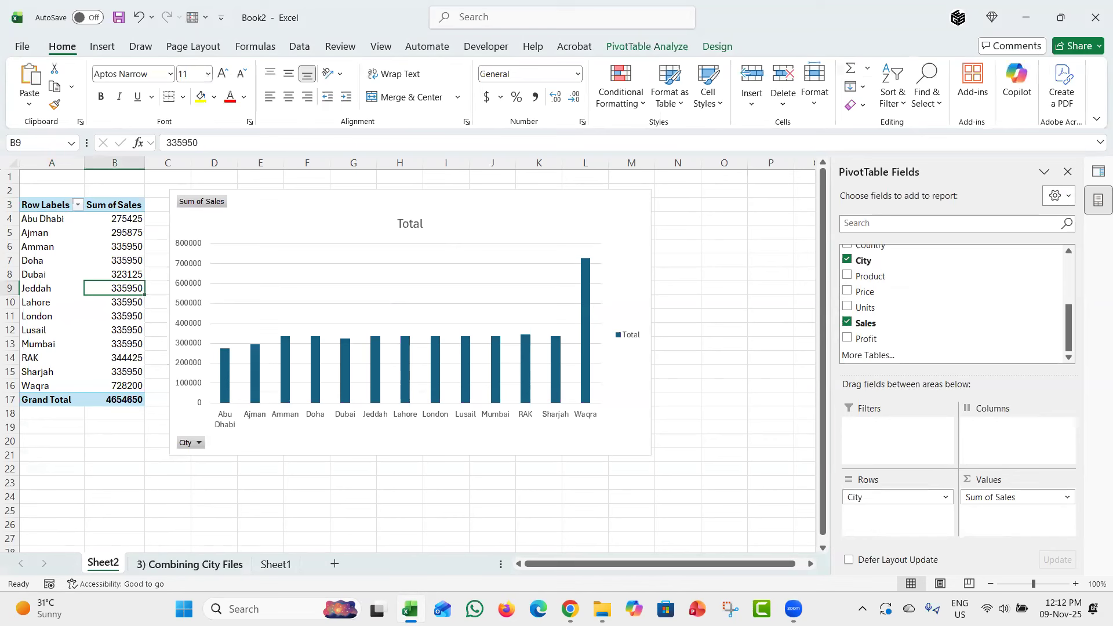
Return to the combined data table on the 3) Combining City Files sheet
{"action": "left_click", "coordinate": [157, 565]}
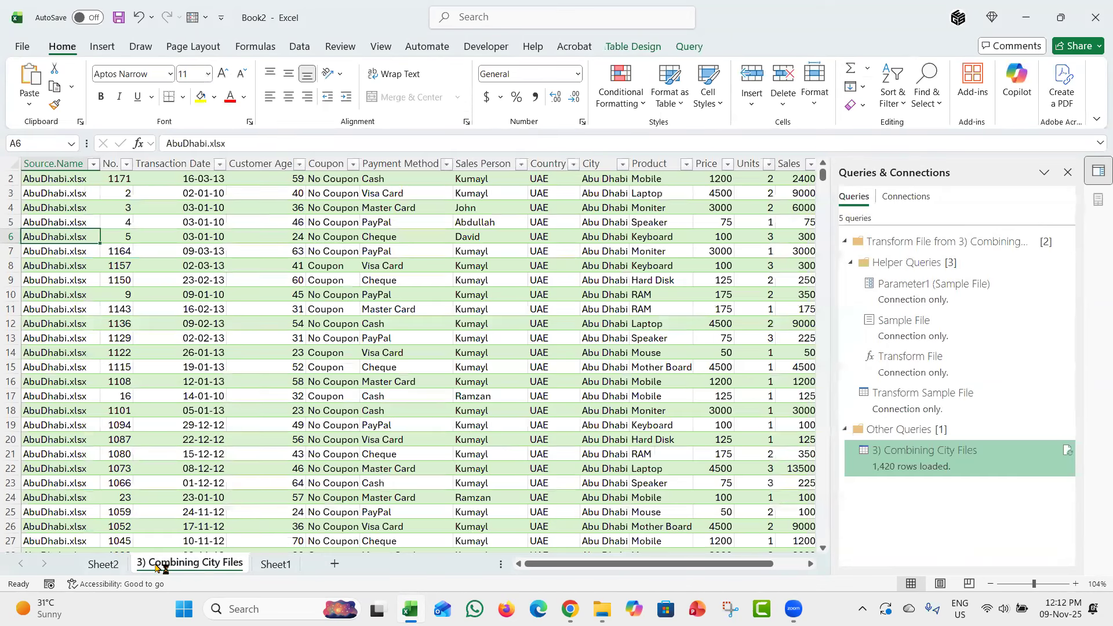